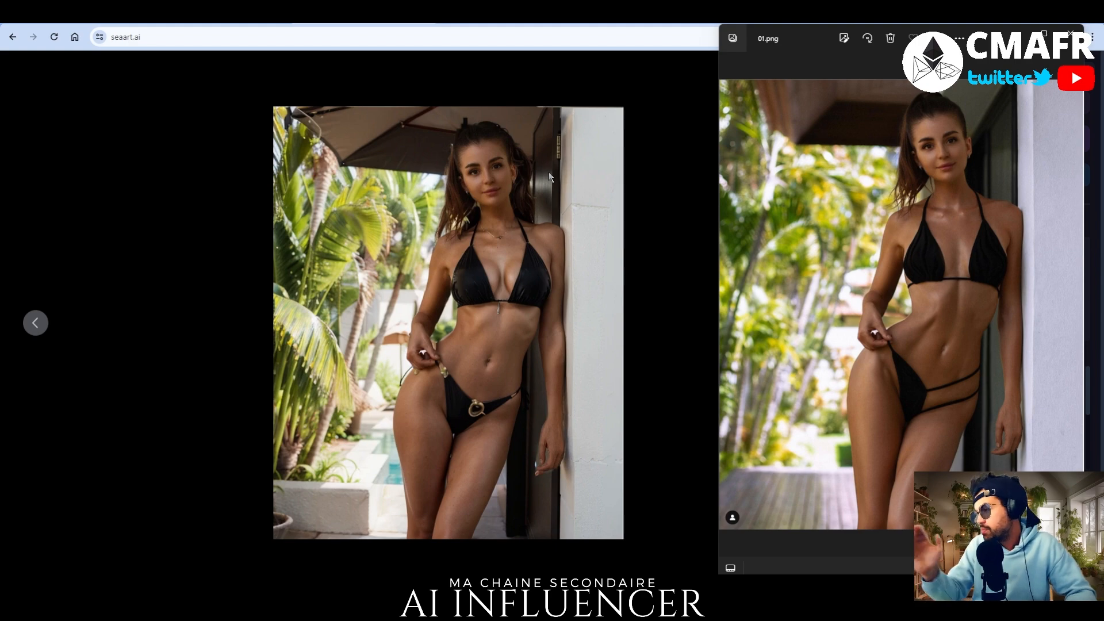
Compare the generated image variants in SeaArt with the reference picture 01.png.
left_click(36, 323)
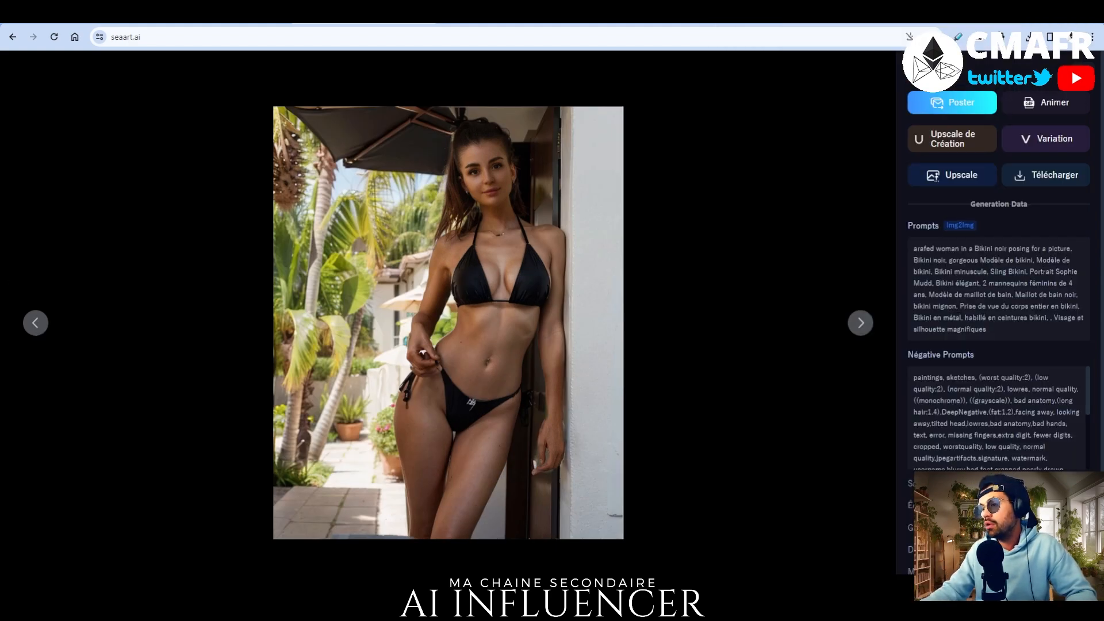
key("alt+Tab")
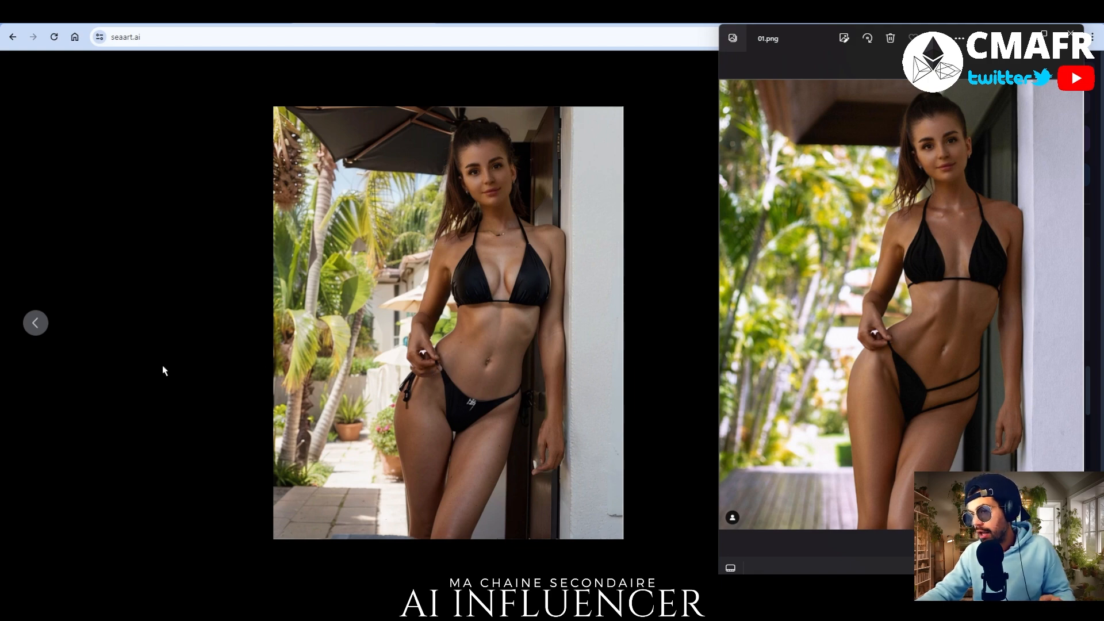
left_click(34, 328)
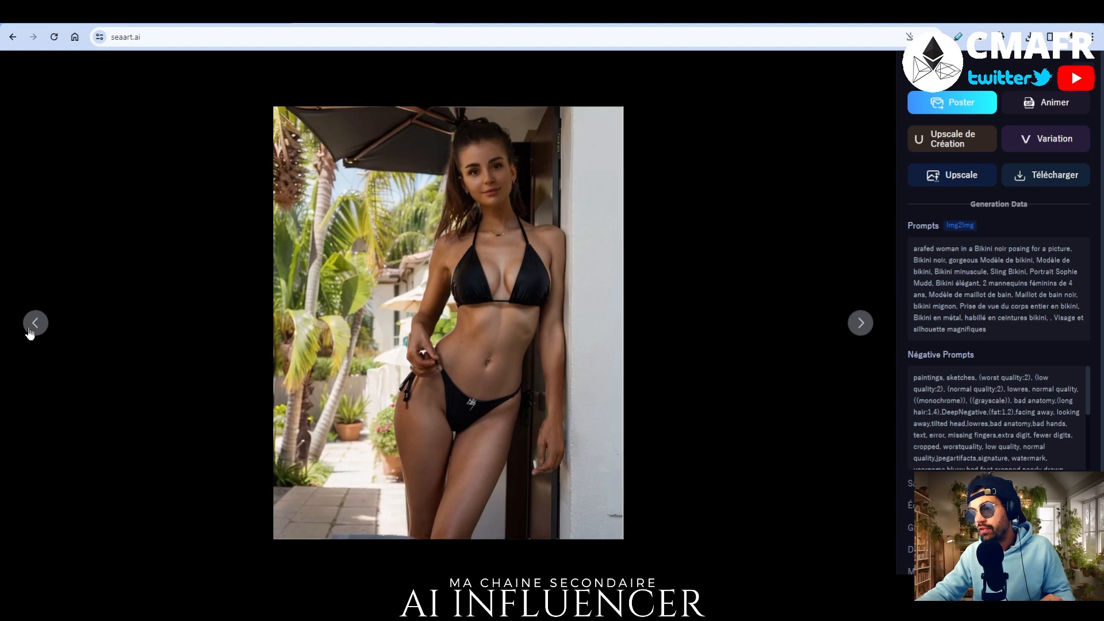
left_click(34, 323)
left_click(29, 330)
left_click(29, 330)
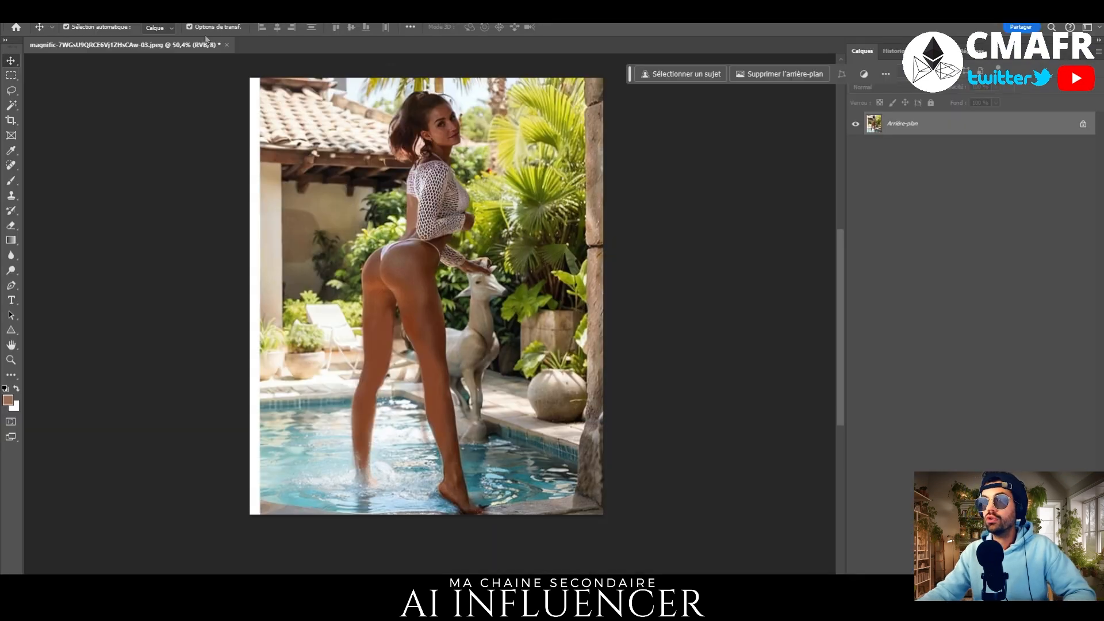
Switch to Photoshop, close the current document and open undefined_image (1) from the Téléchargements folder.
left_click(226, 45)
left_click(555, 228)
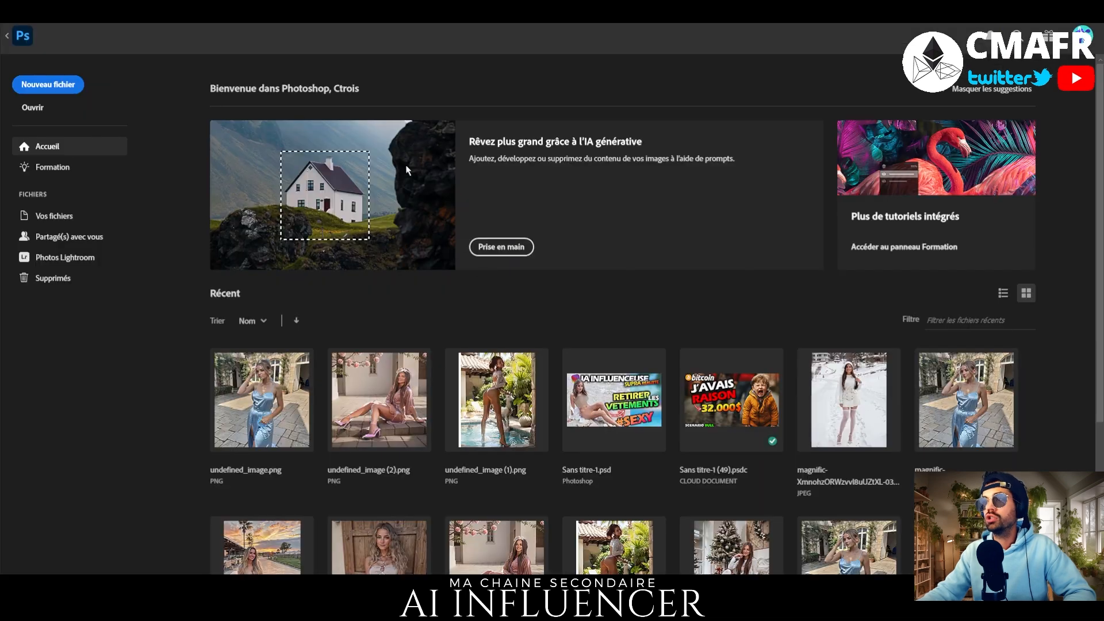
left_click(39, 106)
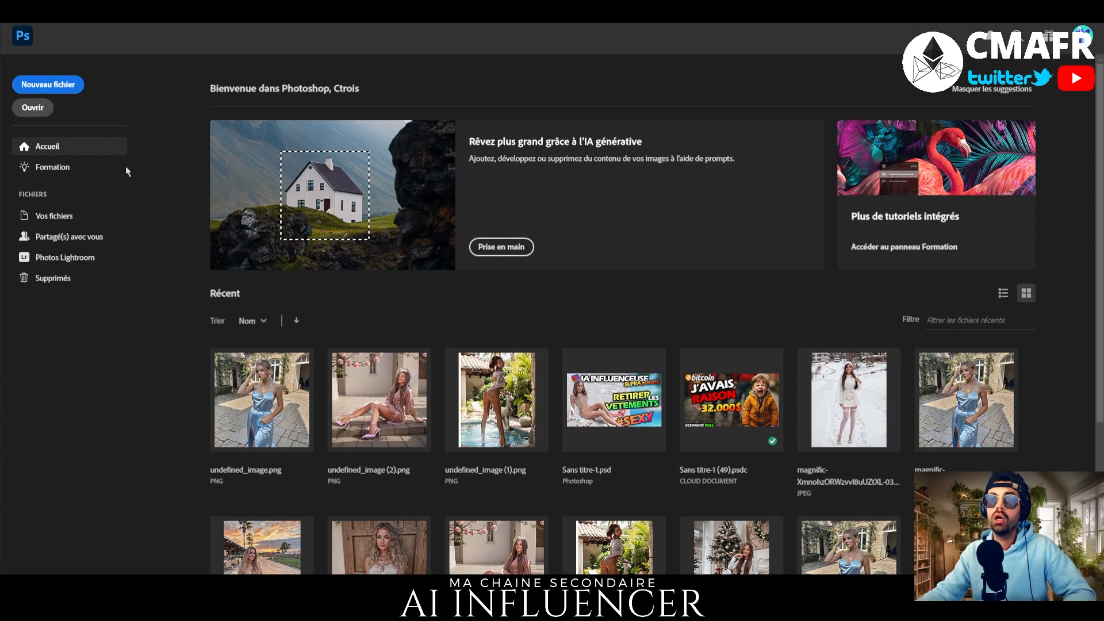
left_click(124, 106)
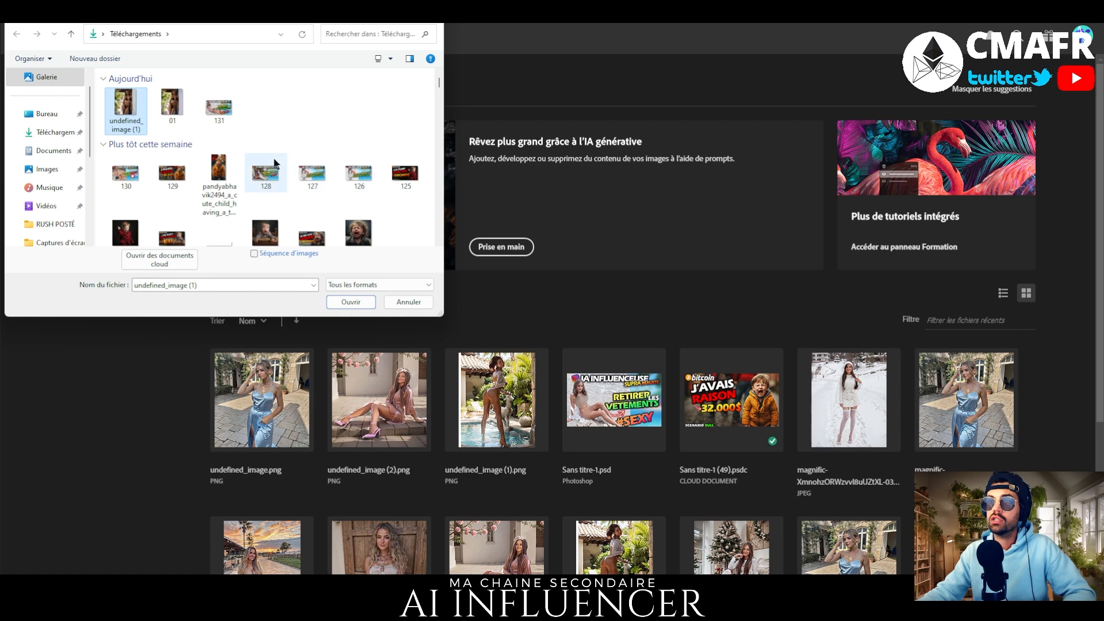
left_click(363, 305)
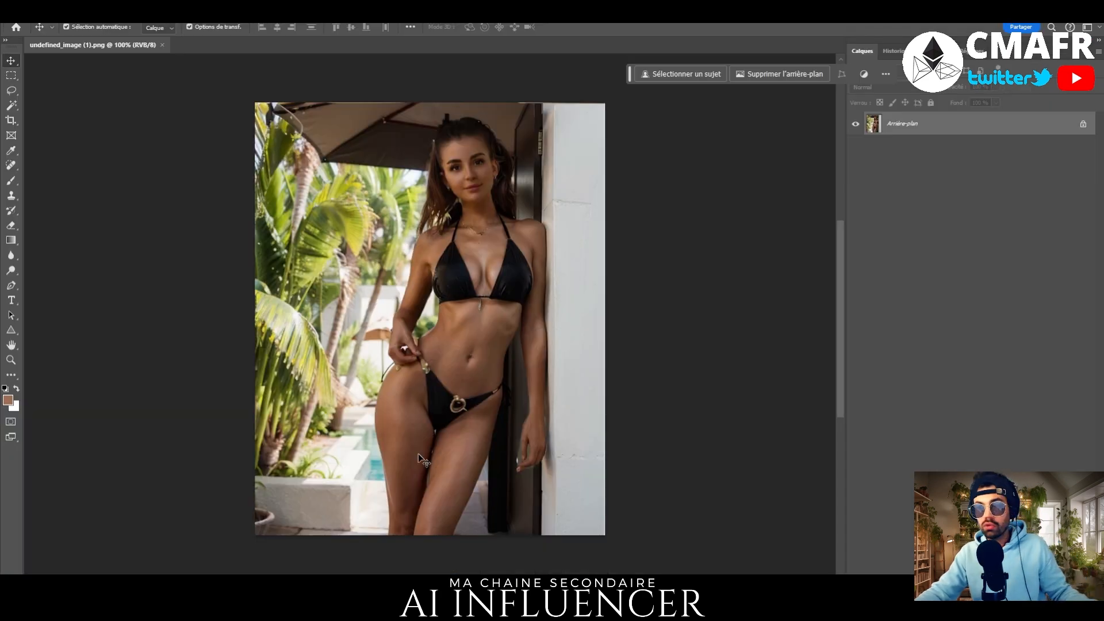
Lasso the gold ring on the front of the bikini bottom and replace it using Generative Fill without a prompt.
scroll(494, 386, "up", 2)
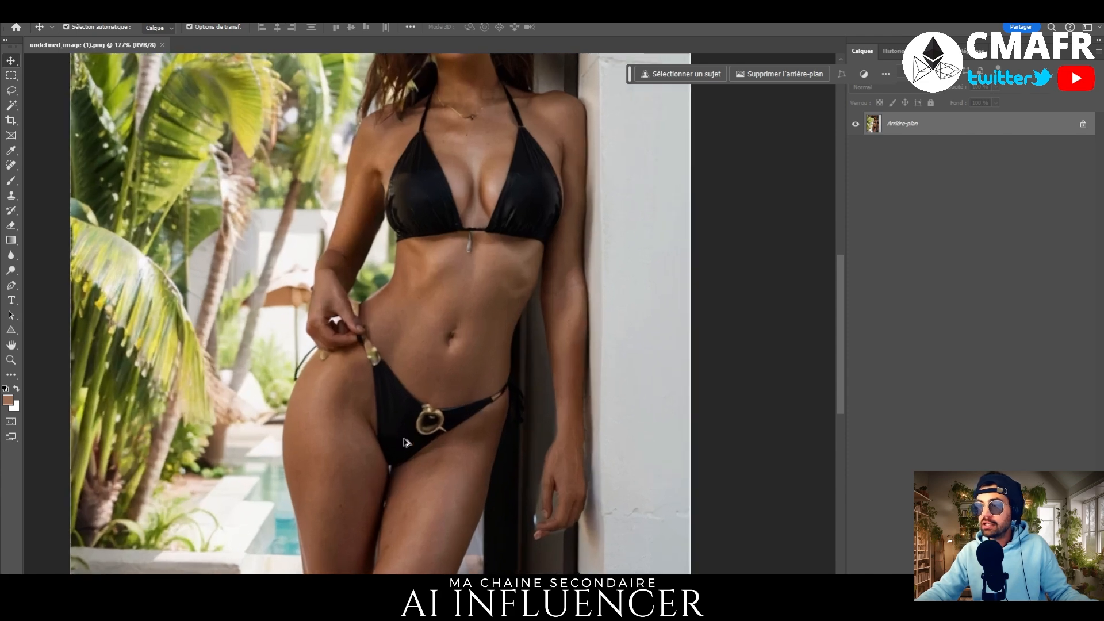
left_click(13, 91)
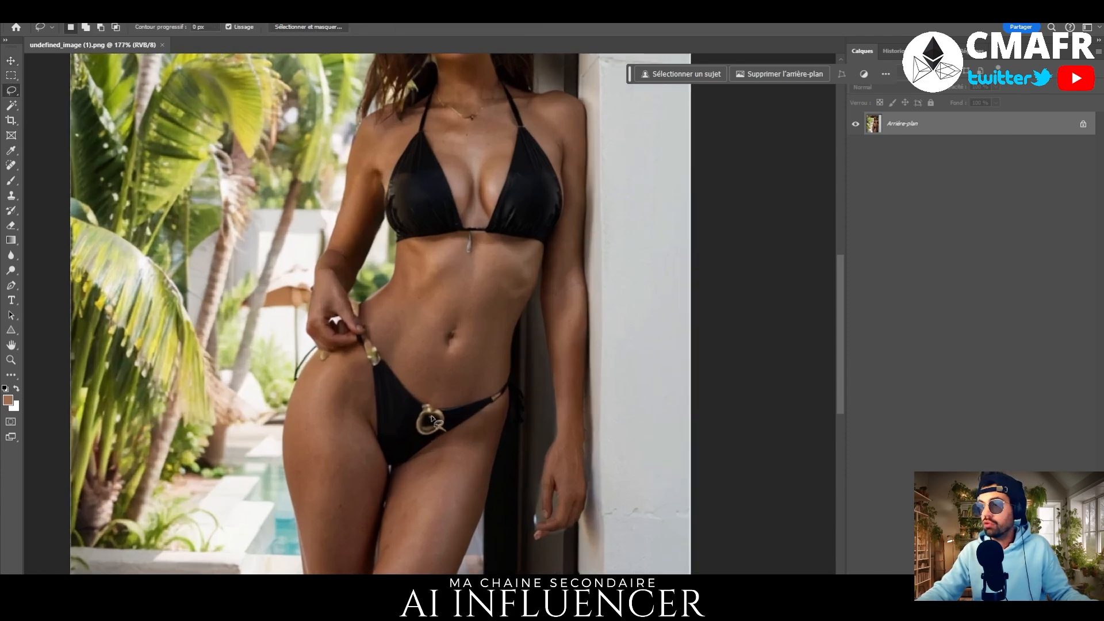
mouse_move(413, 393)
left_mouse_down()
mouse_move(447, 409)
mouse_move(454, 439)
mouse_move(409, 444)
mouse_move(394, 426)
mouse_move(398, 398)
mouse_move(419, 395)
left_mouse_up()
left_click(690, 76)
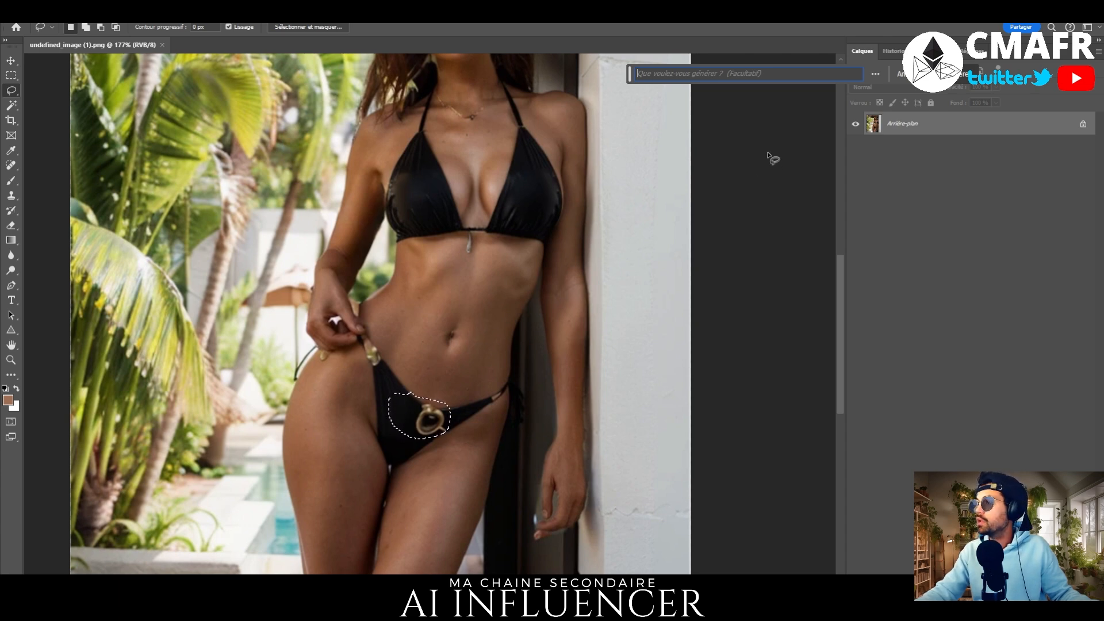
left_click_drag(630, 75, 488, 81)
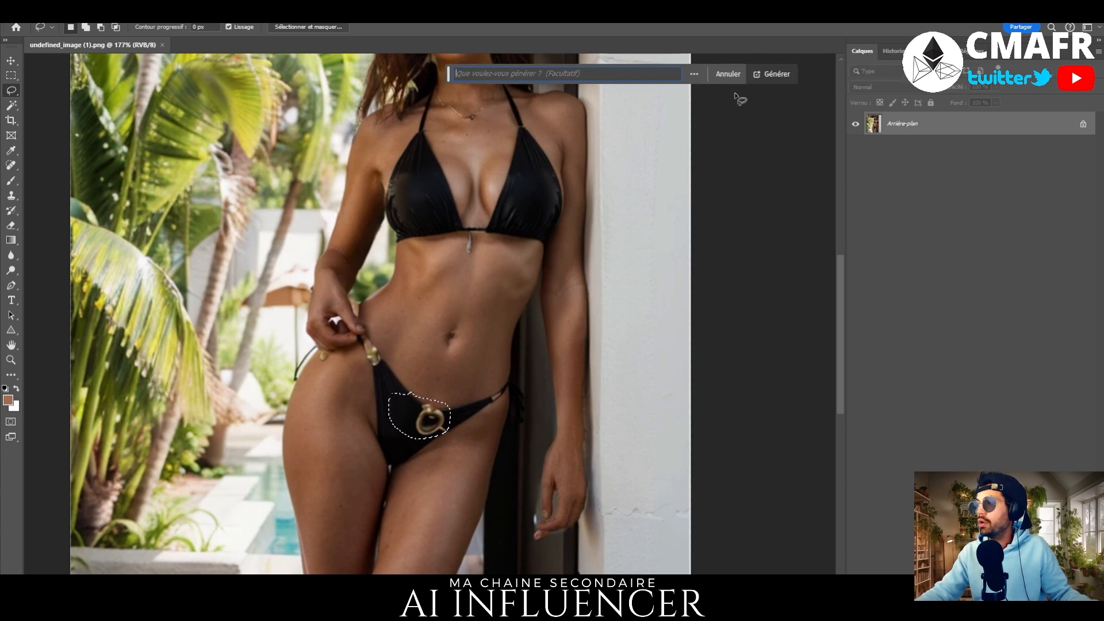
left_click(810, 74)
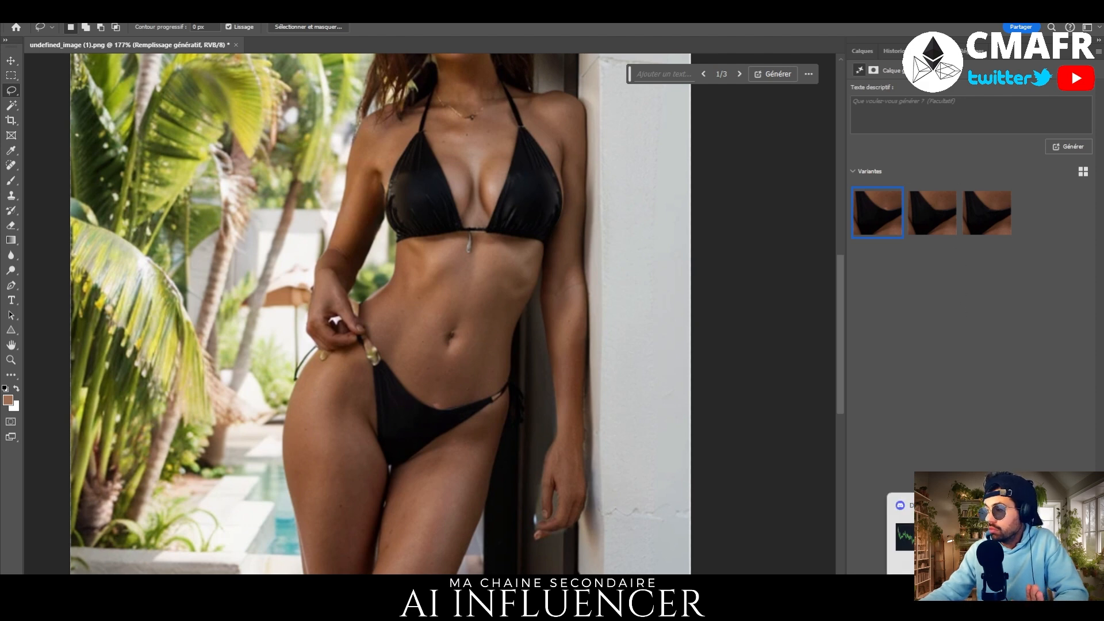
Compare the generated variants of the ring area and keep the second one.
left_click(919, 217)
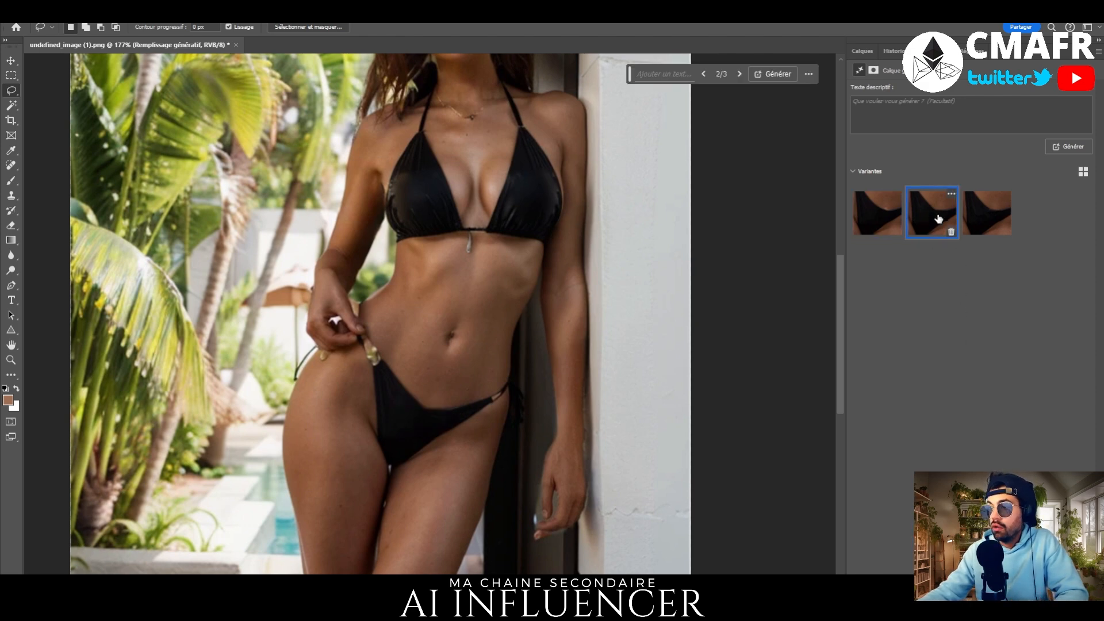
left_click(978, 219)
left_click(949, 219)
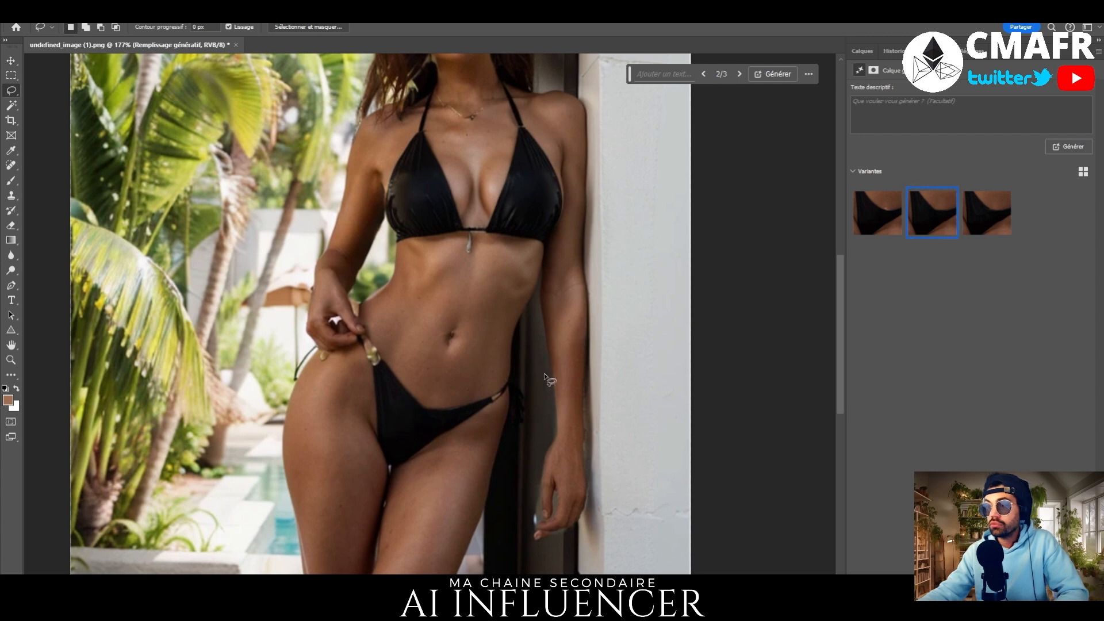
Lasso the bikini strap with the gold clasp below the hand and run Generative Fill on it without a prompt.
key("ctrl+0")
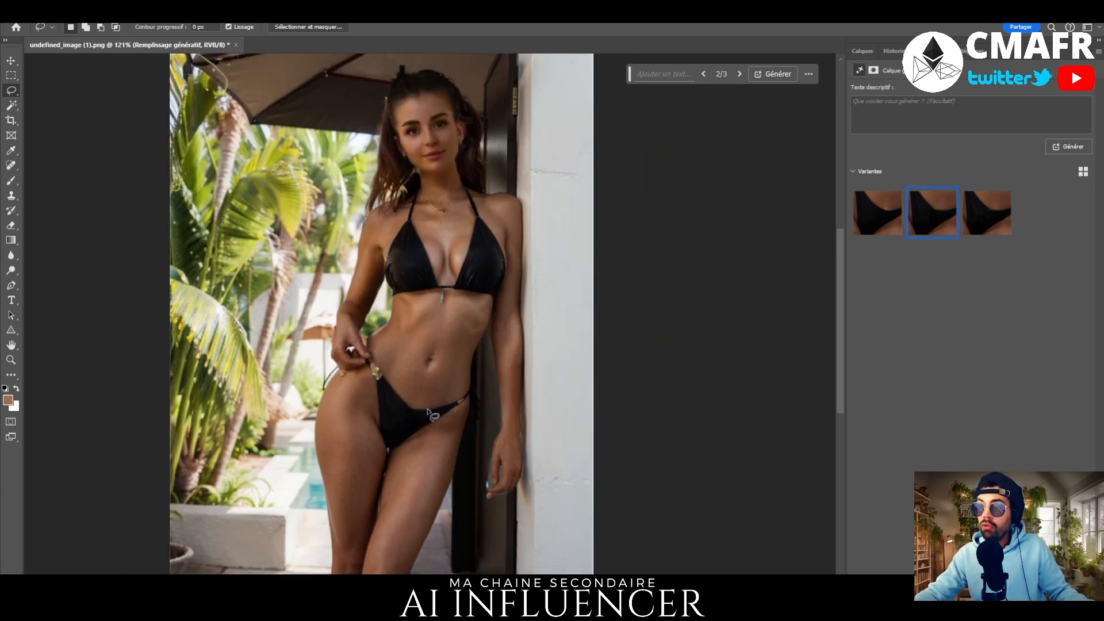
scroll(437, 402, "up", 1)
key("super")
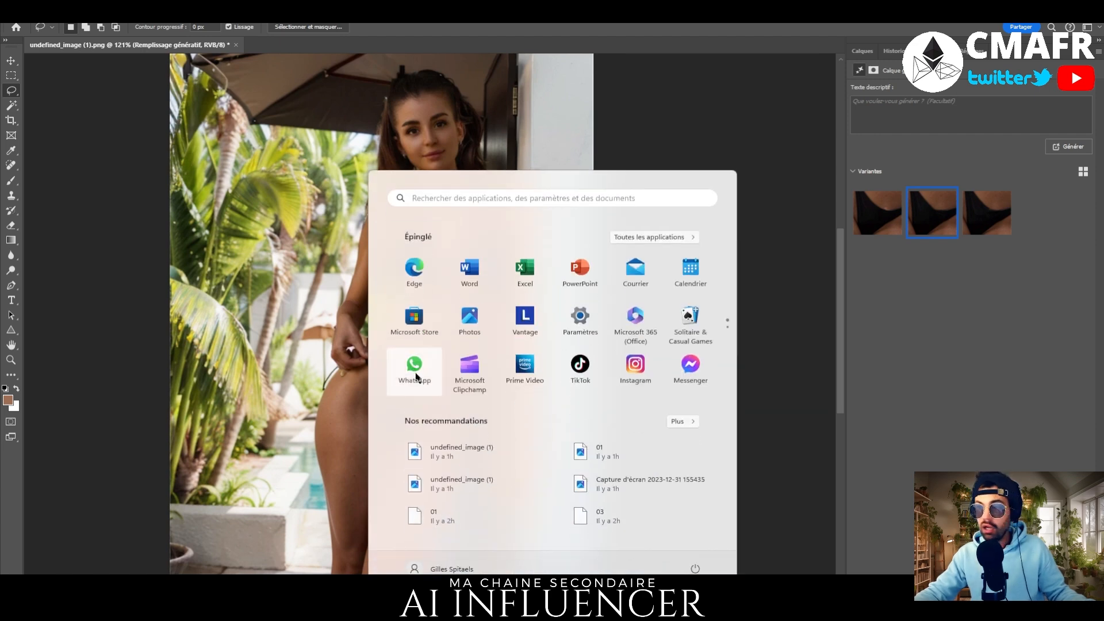
left_click(832, 223)
scroll(373, 384, "up", 7)
mouse_move(370, 339)
left_mouse_down()
mouse_move(431, 430)
mouse_move(385, 440)
mouse_move(364, 338)
left_mouse_up()
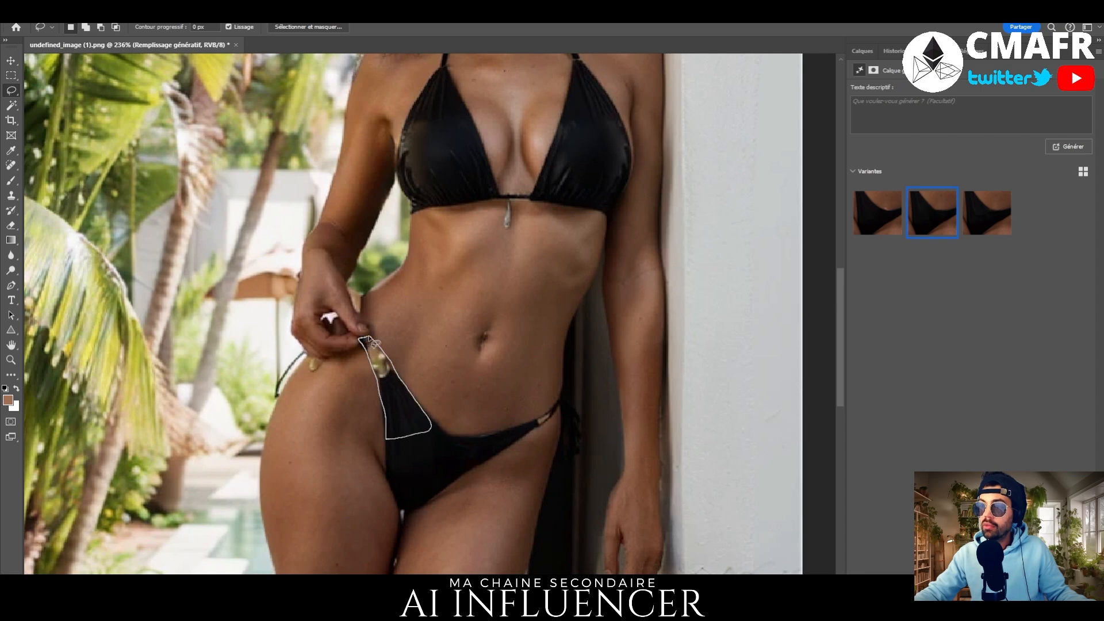
left_click(700, 76)
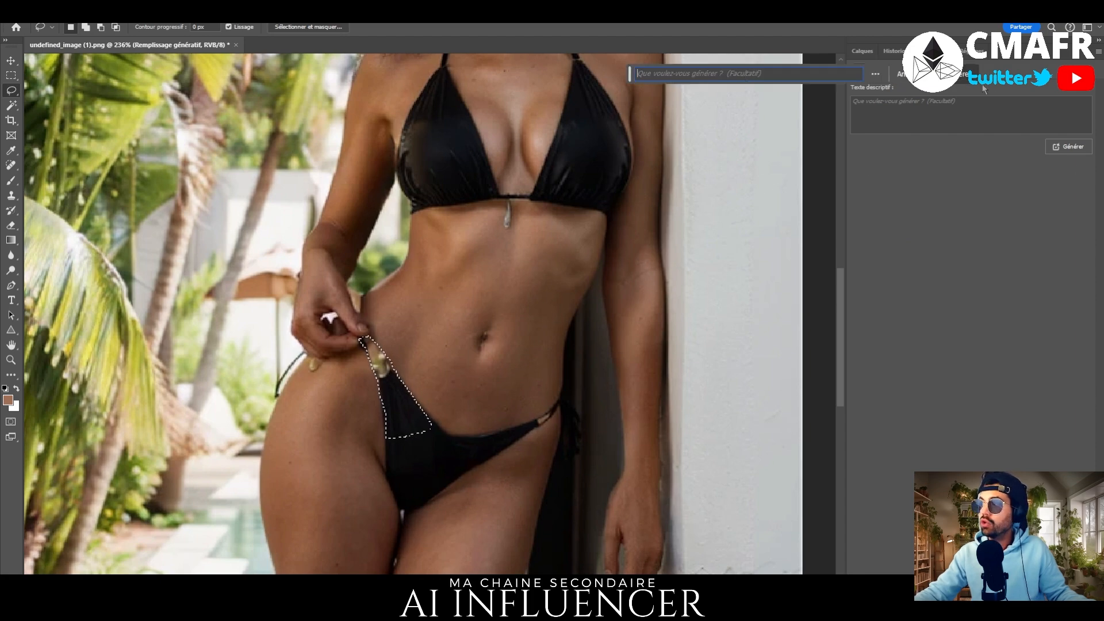
left_click(889, 74)
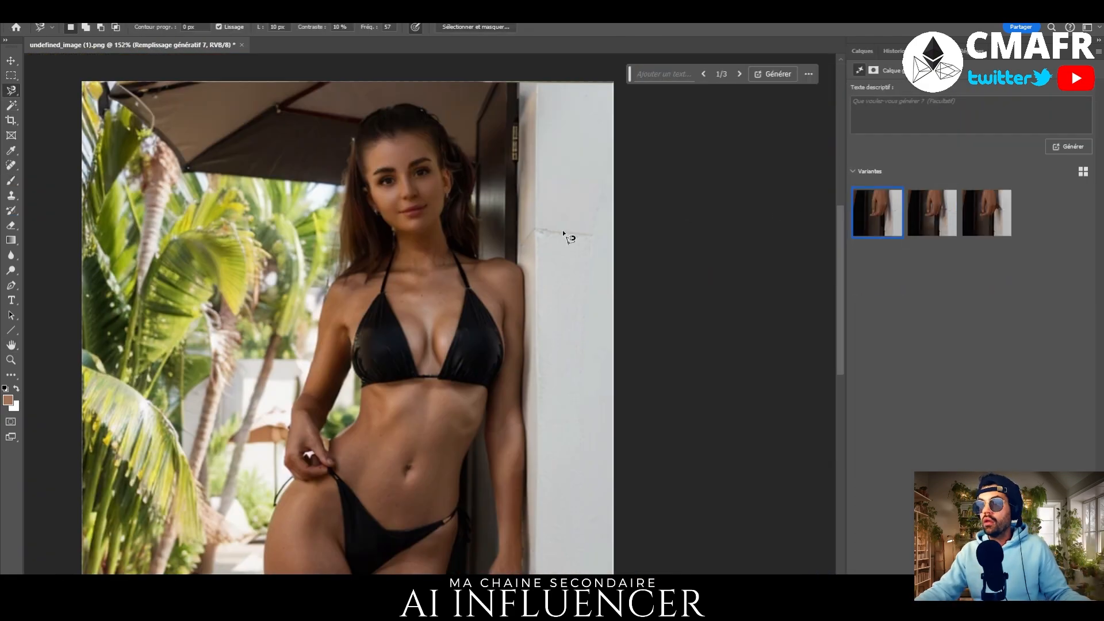
Select all layers from Arrière-plan up to Remplissage génératif 7 and merge the visible layers.
left_click(11, 61)
left_click(862, 52)
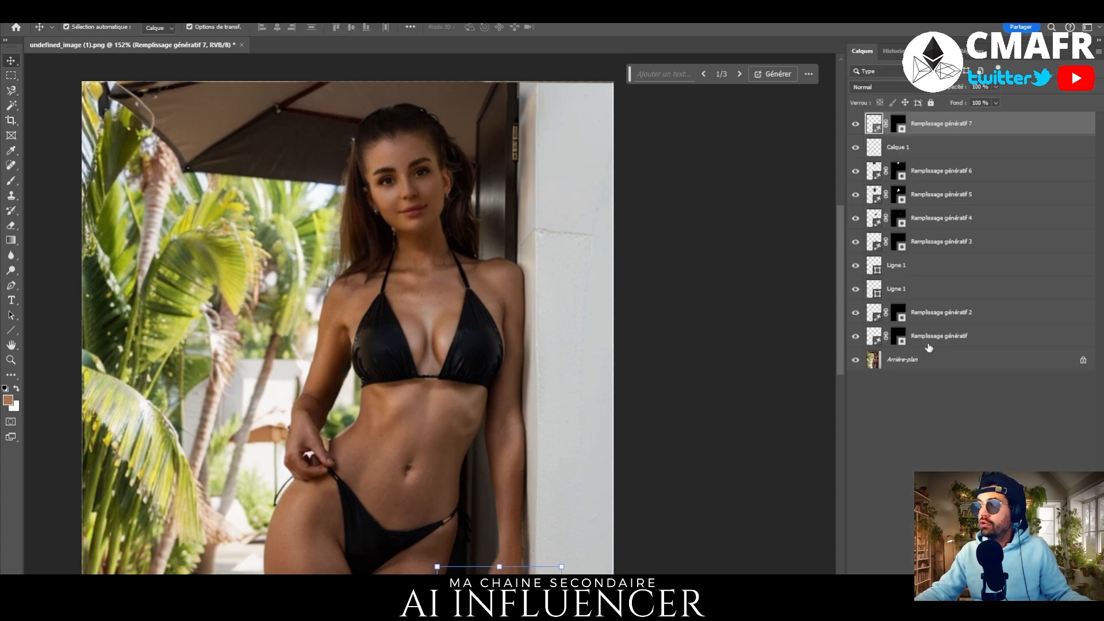
left_click(943, 362)
left_click(954, 338, "ctrl")
left_click(957, 314, "ctrl")
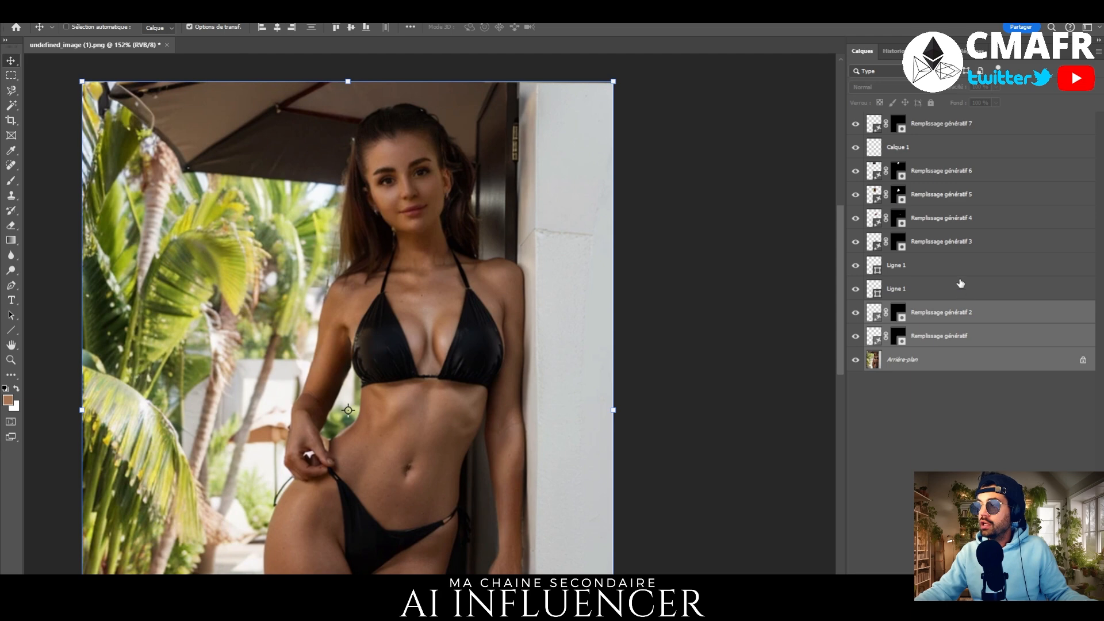
left_click(961, 267, "ctrl")
left_click(962, 246, "ctrl")
left_click(964, 221, "ctrl")
left_click(966, 196, "ctrl")
left_click(962, 171, "ctrl")
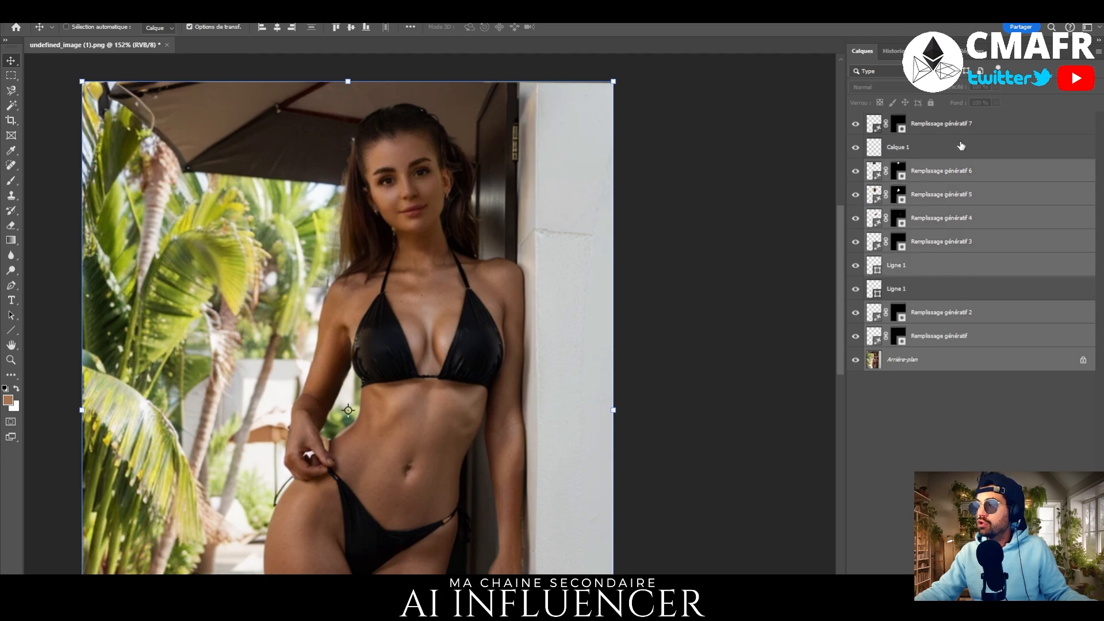
left_click(960, 147, "ctrl")
left_click(966, 124, "ctrl")
left_click(941, 295, "ctrl")
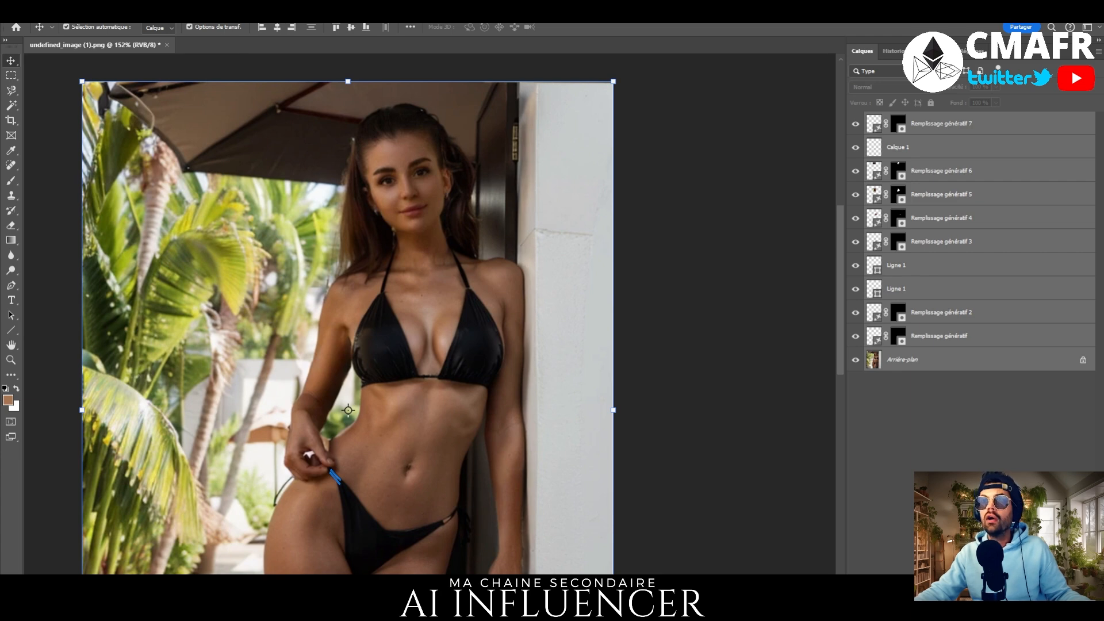
left_click(109, 10)
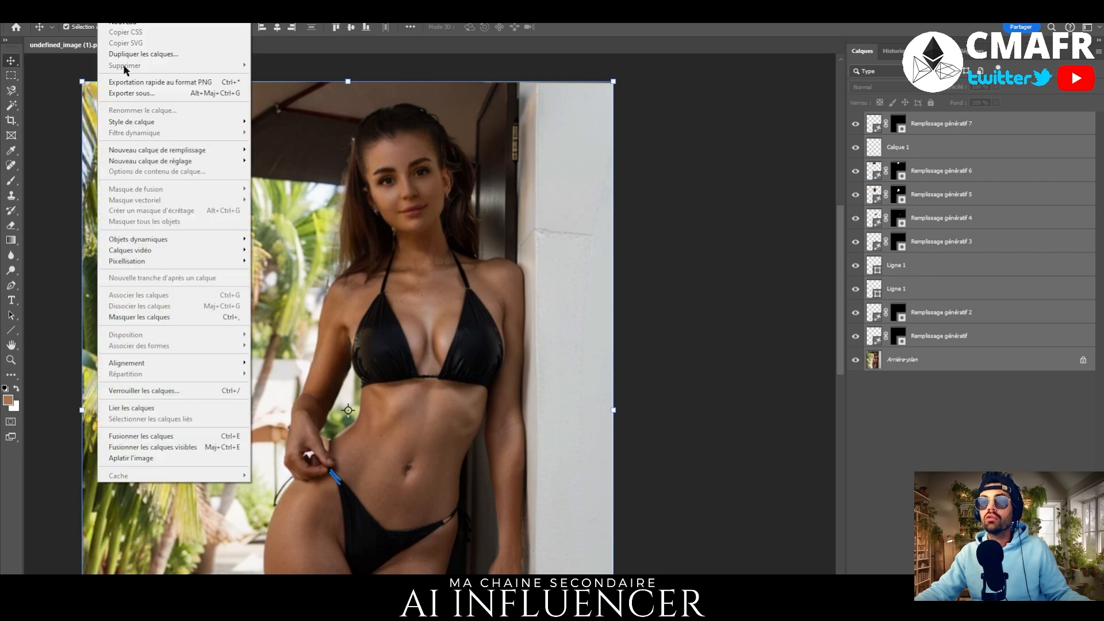
left_click(149, 447)
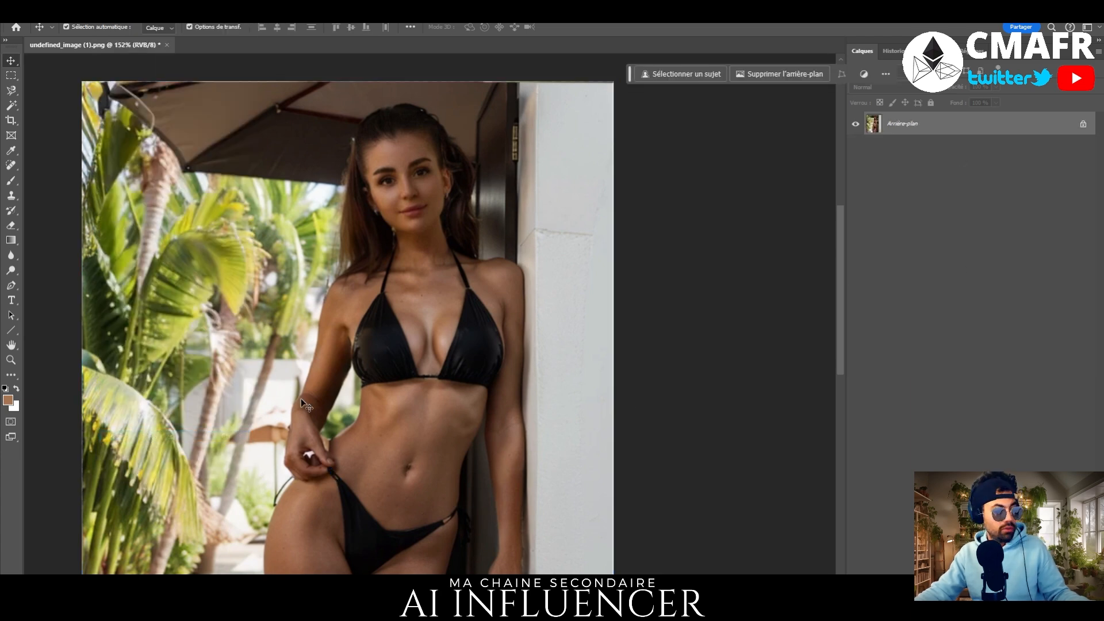
Duplicate the merged background layer as Arrière-plan copie in the same document.
scroll(293, 447, "down", 3)
scroll(459, 445, "down", 2)
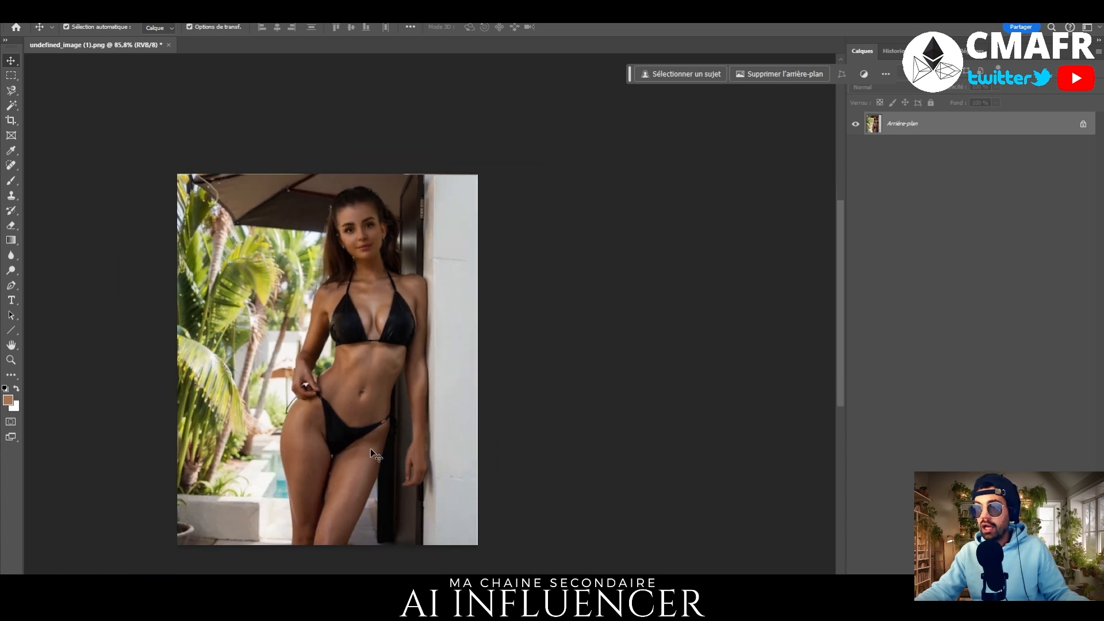
scroll(371, 449, "up", 4)
scroll(370, 402, "up", 3)
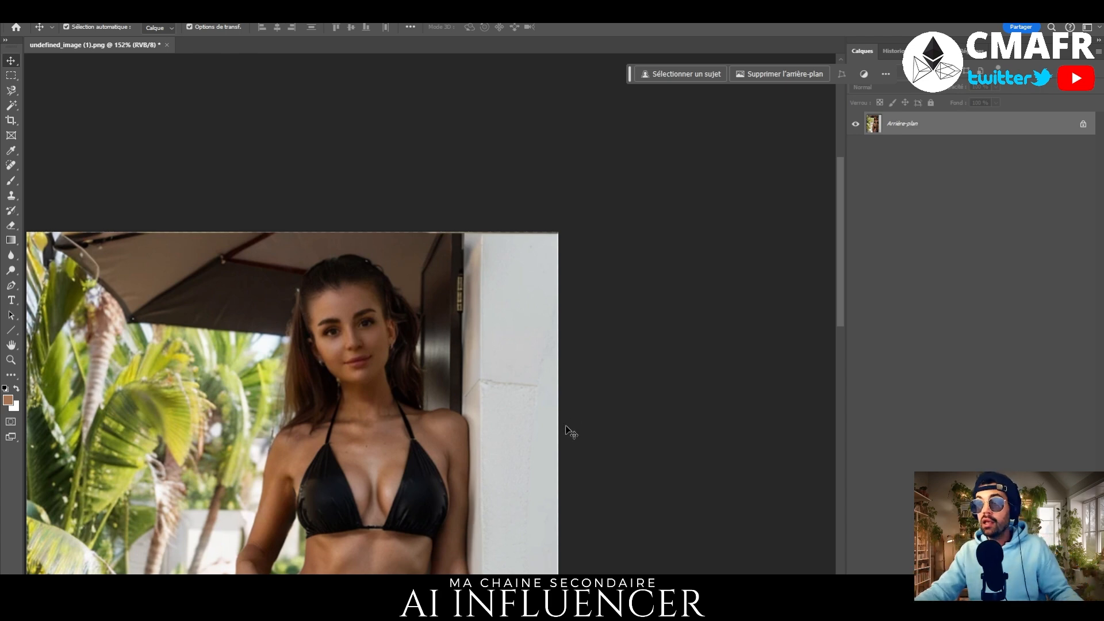
scroll(413, 277, "down", 1)
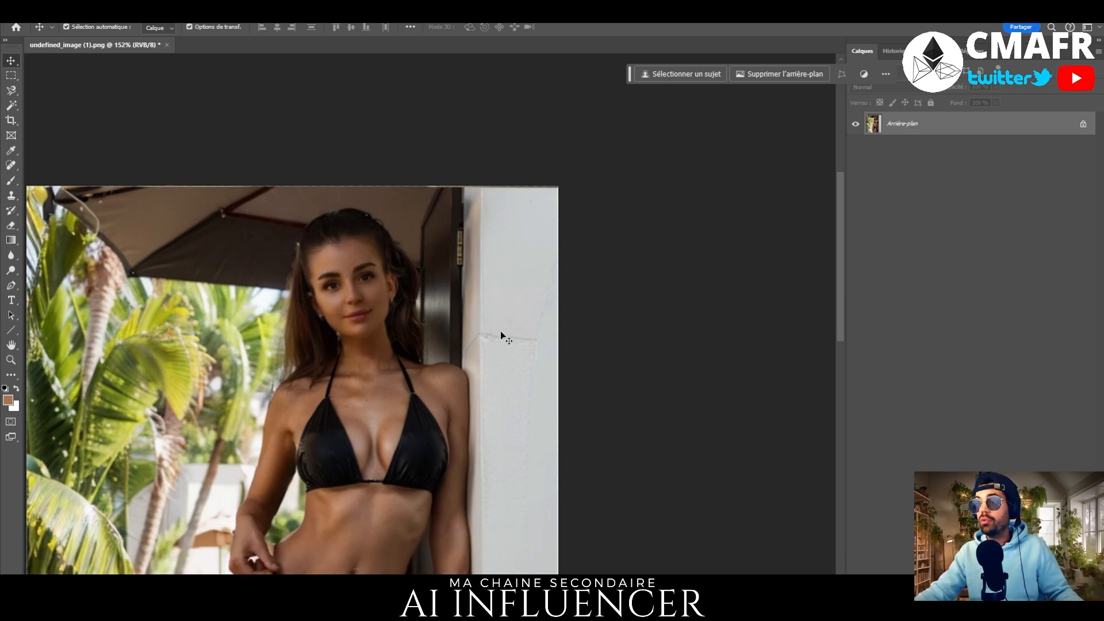
right_click(964, 127)
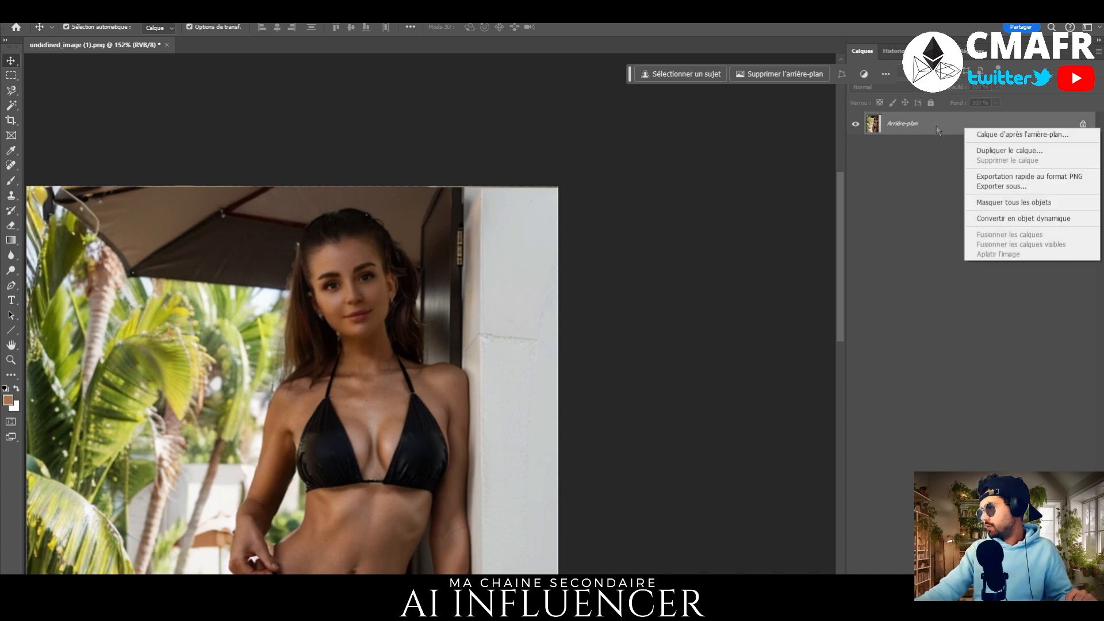
left_click(1009, 151)
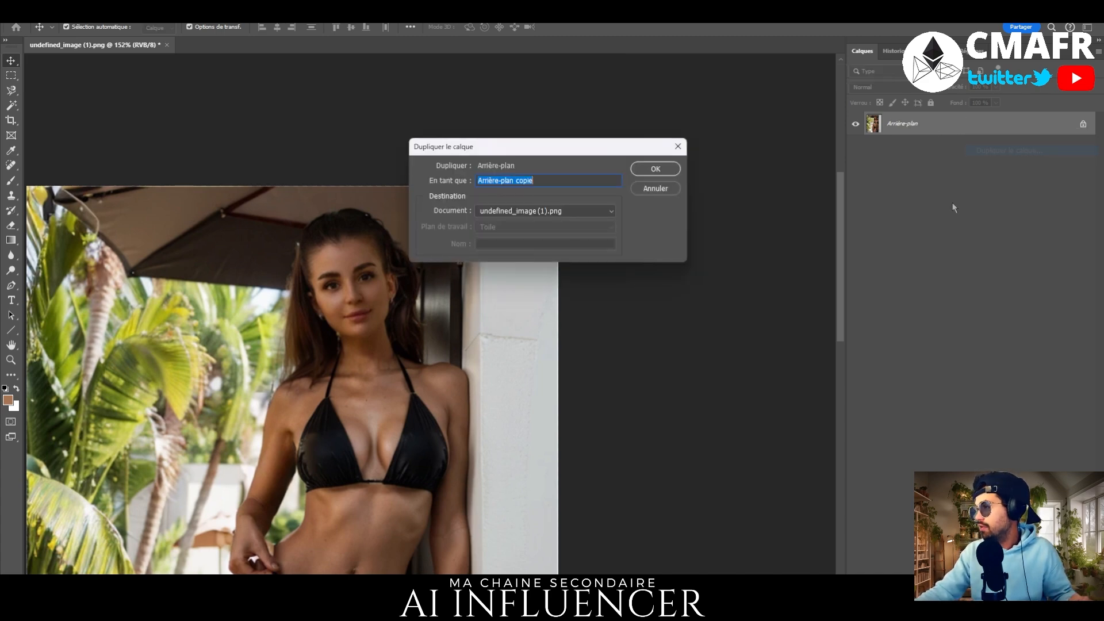
left_click(655, 169)
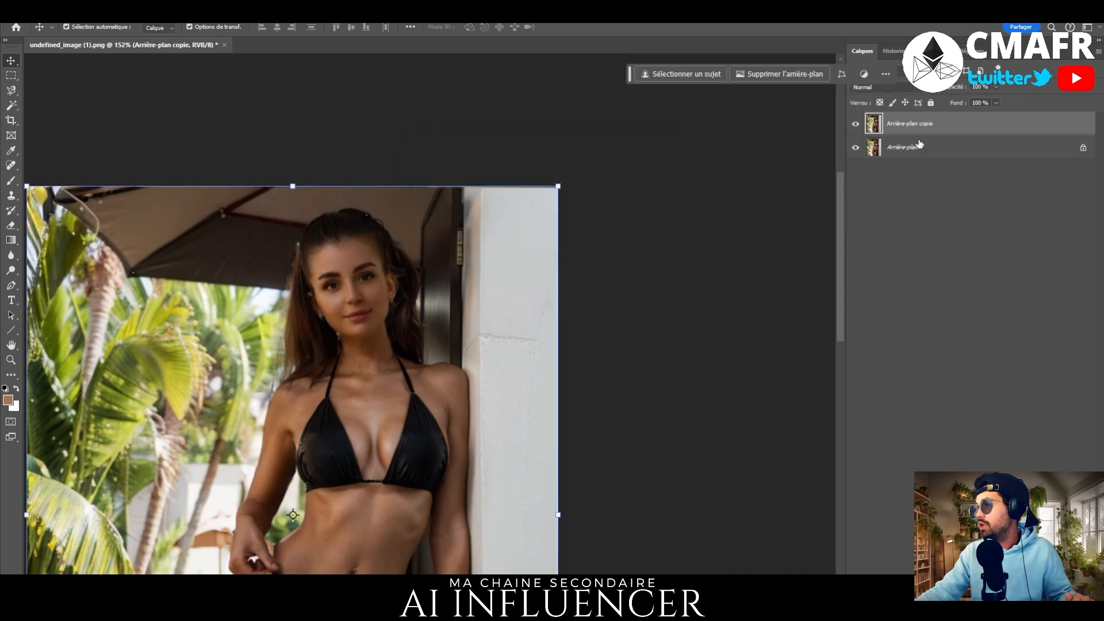
Convert the layer Arrière-plan copie to a smart object and delete the original background layer.
right_click(955, 122)
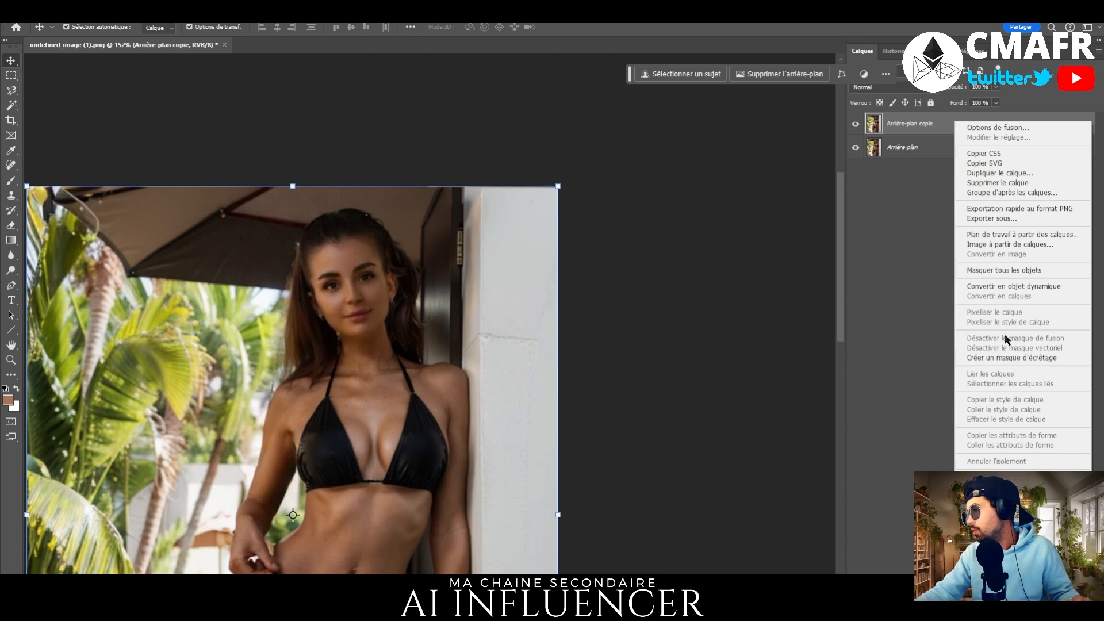
left_click(1016, 290)
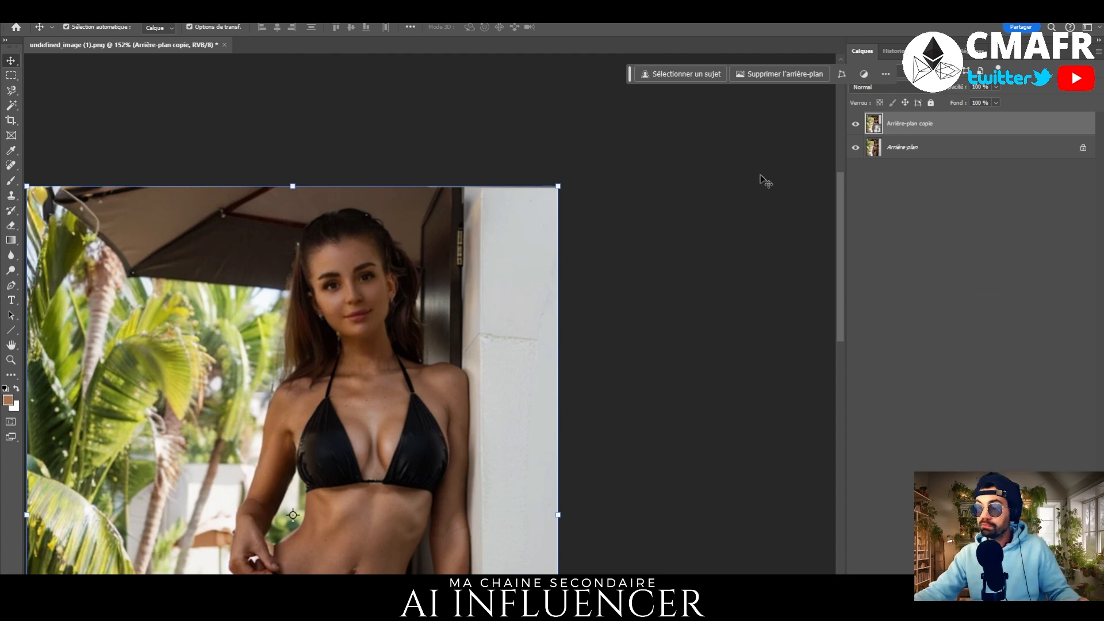
left_click_drag(925, 151, 1023, 583)
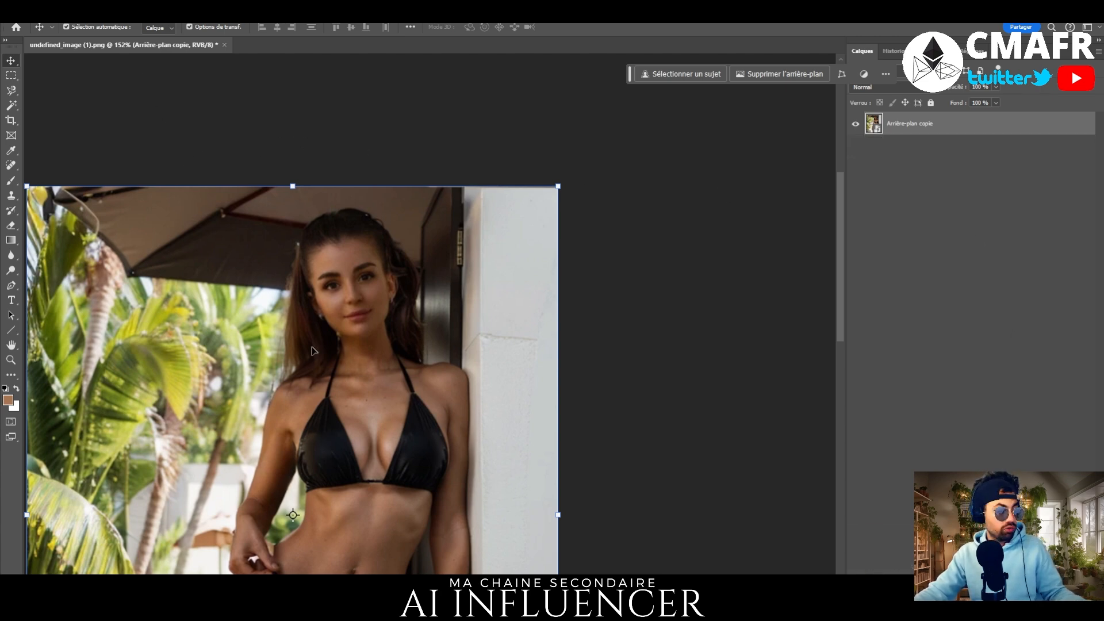
Open the Liquify filter on the Arrière-plan copie smart object and set the face width (Largeur du visage) to -100.
scroll(312, 347, "down", 4)
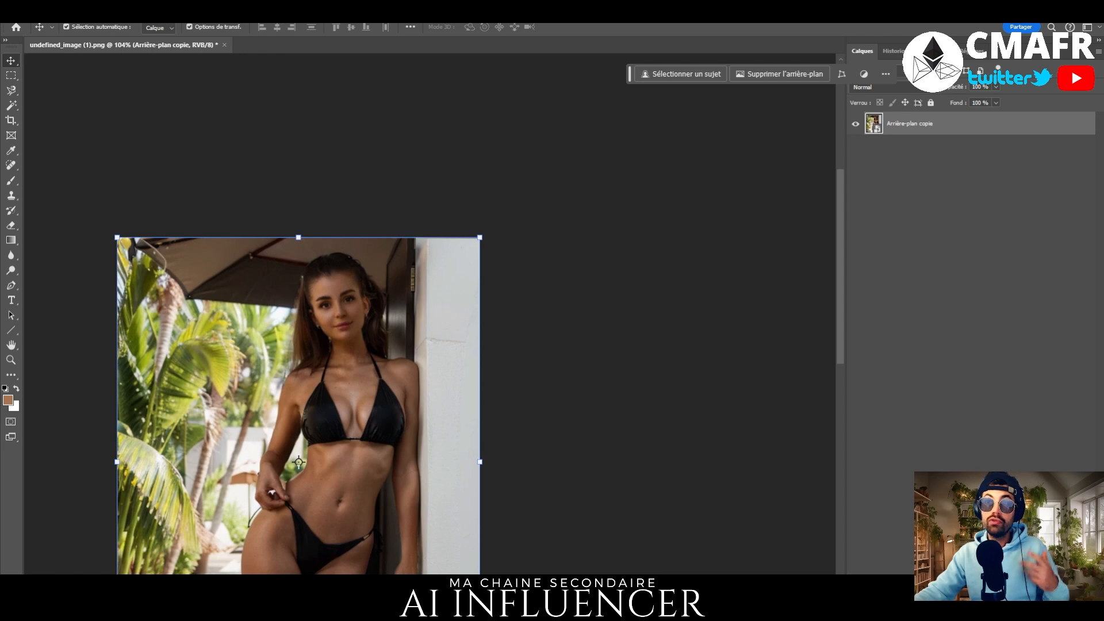
left_click(192, 11)
left_click(221, 118)
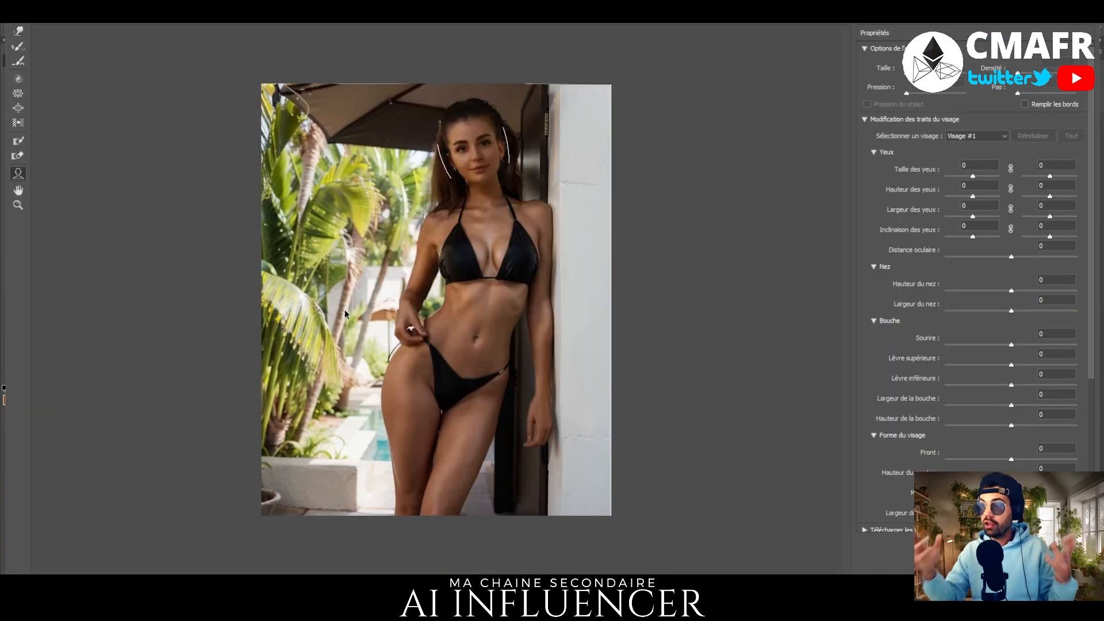
scroll(964, 380, "down", 5)
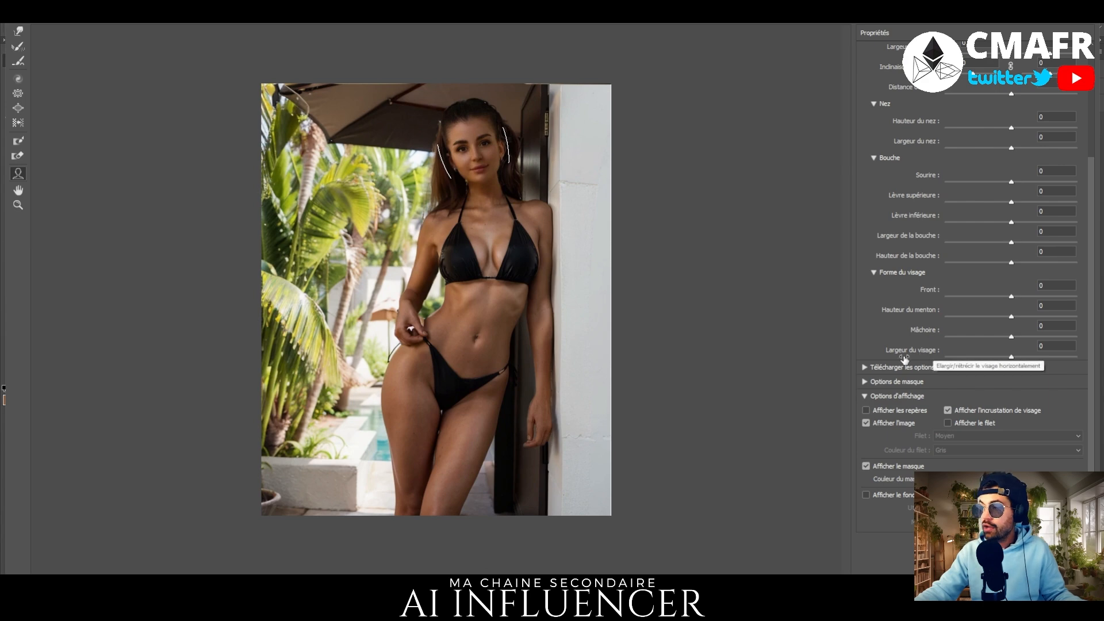
left_click(1012, 358)
left_click_drag(1012, 358, 936, 362)
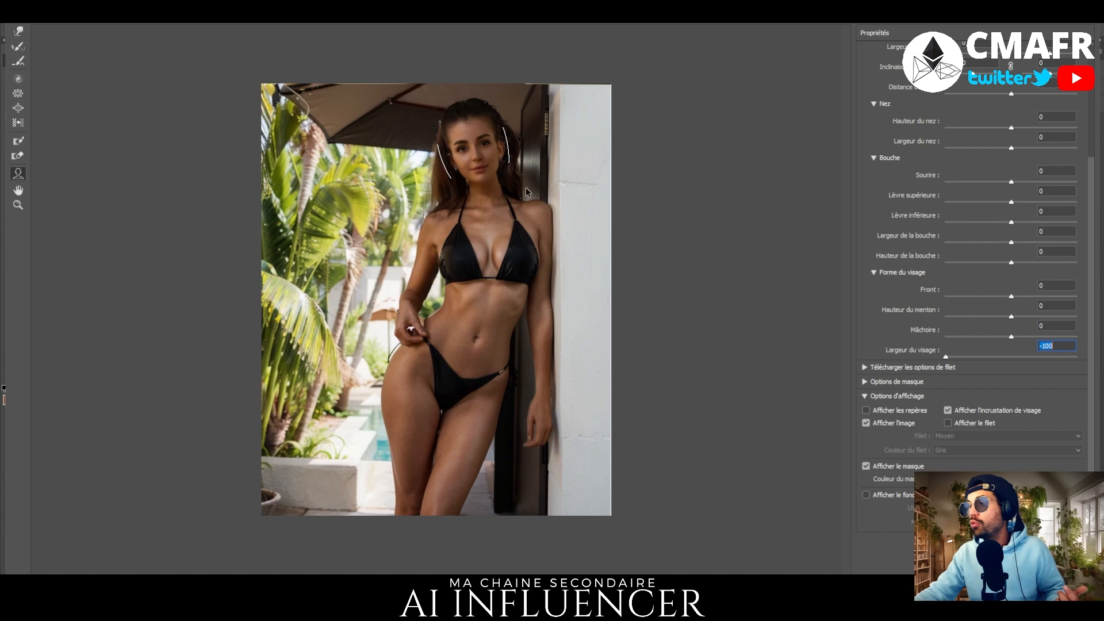
Set the smile (Sourire) of Visage #1 to 67 in the face-aware mouth settings.
scroll(560, 166, "up", 4)
scroll(563, 161, "up", 1)
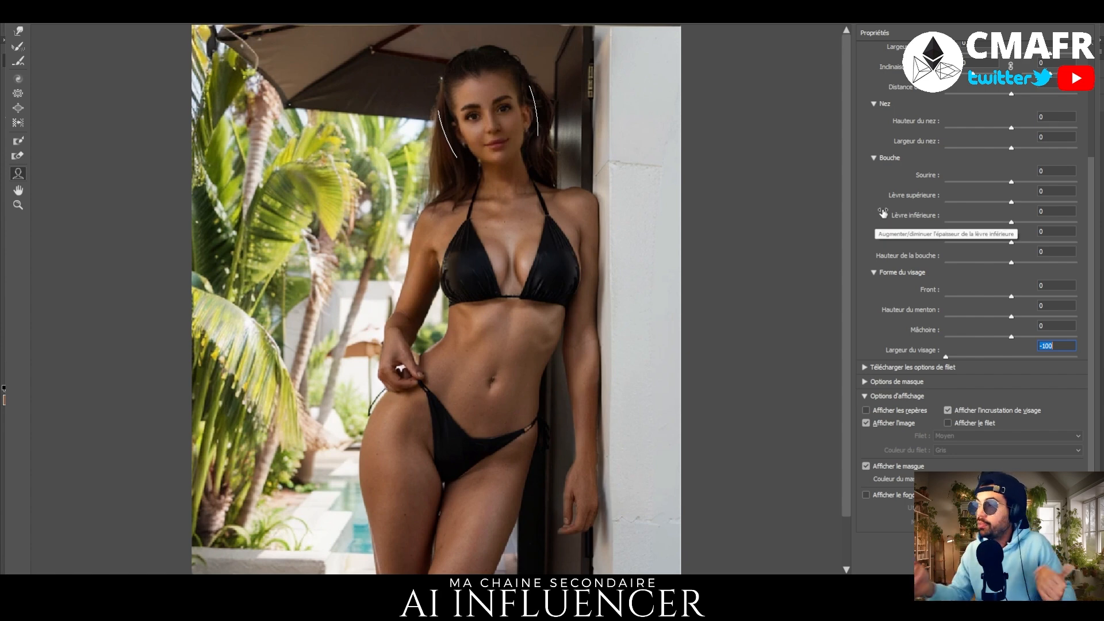
scroll(885, 219, "up", 5)
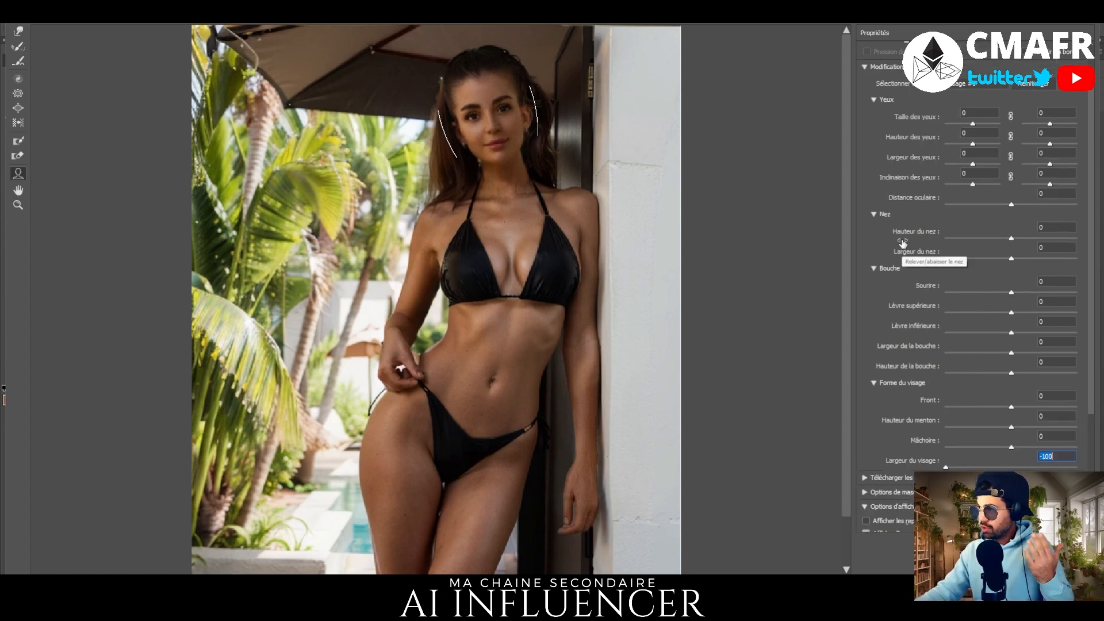
scroll(902, 243, "up", 2)
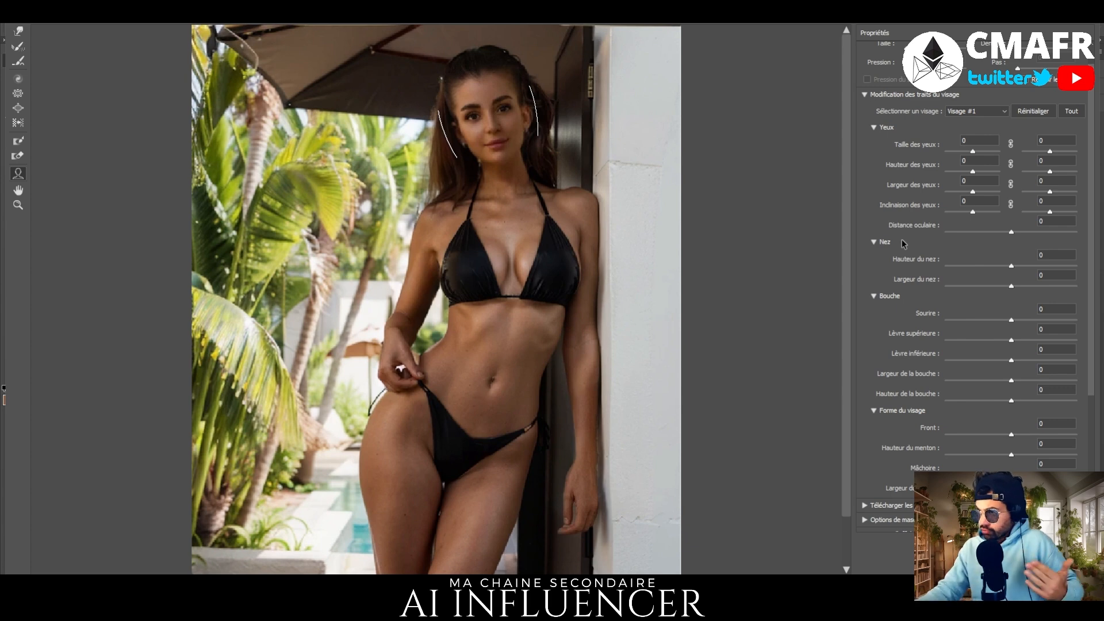
scroll(932, 252, "down", 1)
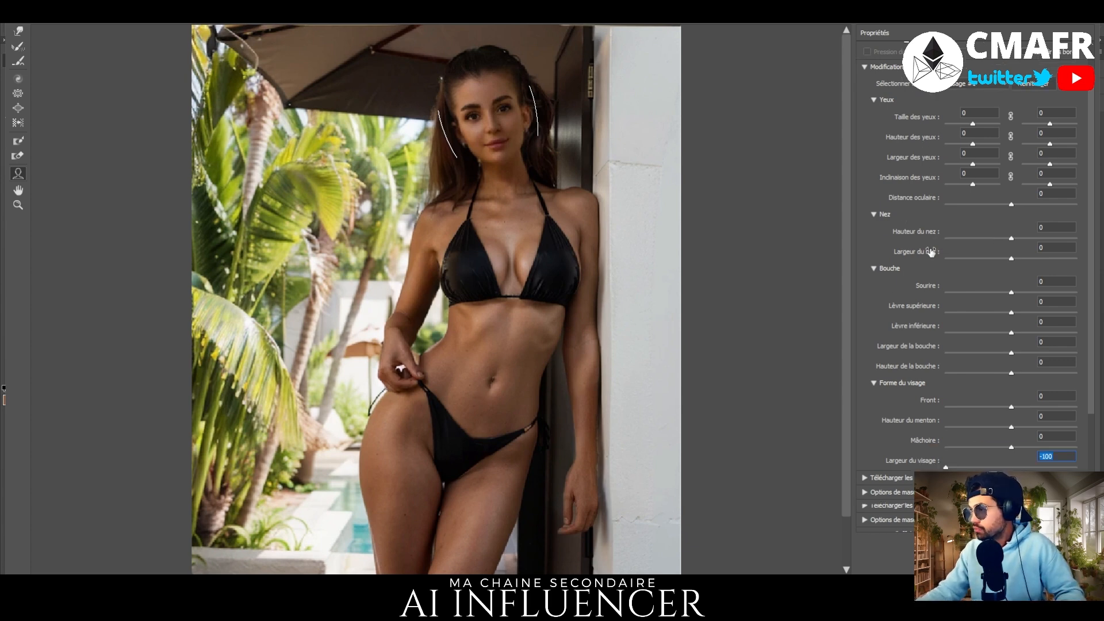
scroll(911, 351, "up", 1)
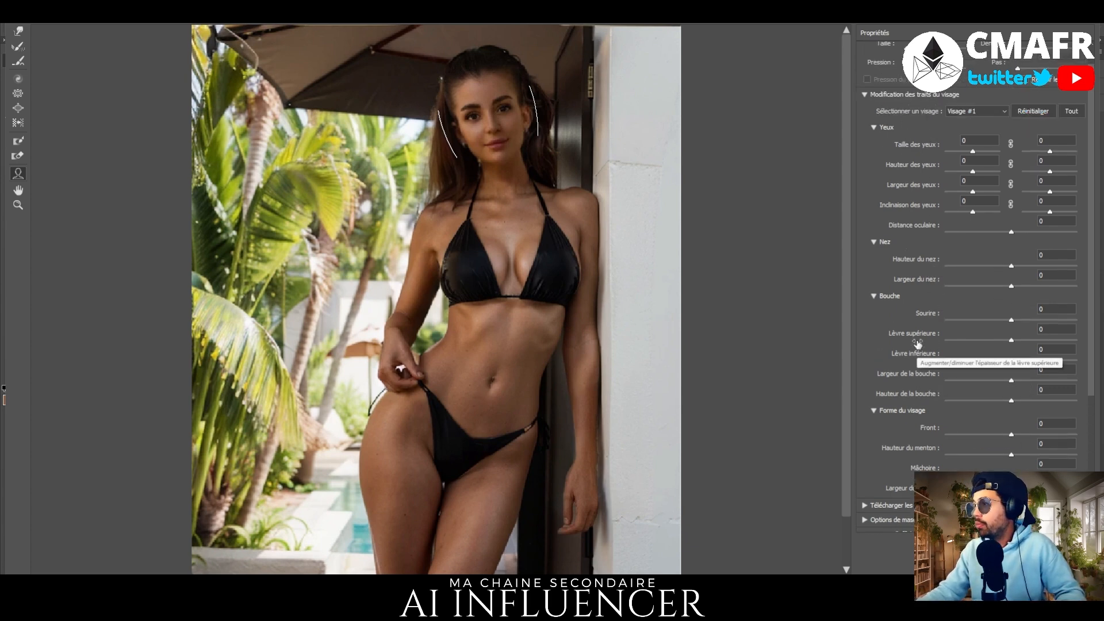
scroll(924, 314, "down", 1)
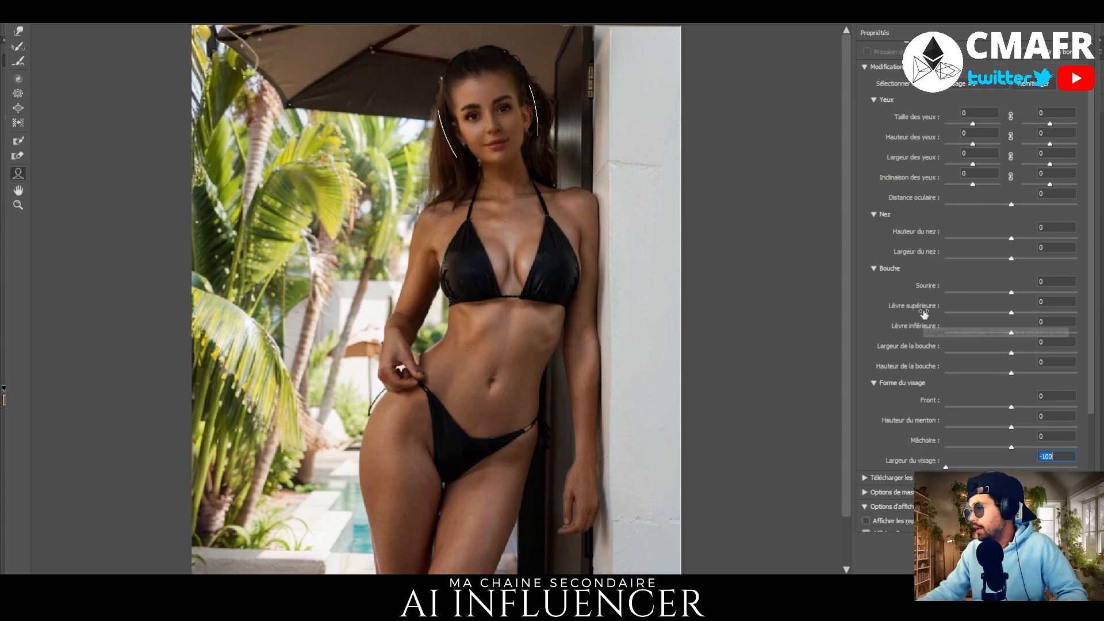
left_click(1012, 293)
left_click_drag(1012, 293, 1056, 294)
Try different upper and lower lip thicknesses, return both to 0, and set the mouth height (Hauteur de la bouche) to -100.
scroll(968, 317, "down", 2)
left_click_drag(1011, 259, 976, 259)
left_click_drag(1012, 278, 1078, 279)
left_click_drag(1012, 318, 948, 319)
left_click_drag(977, 259, 1012, 259)
left_click_drag(1076, 278, 1011, 279)
left_click(1012, 298)
left_click_drag(948, 319, 945, 318)
Set the lower lip (Lèvre inférieure) to 90 and apply the Liquify filter.
left_click_drag(1012, 278, 1070, 279)
scroll(620, 230, "down", 3)
scroll(620, 230, "up", 2)
scroll(620, 230, "down", 2)
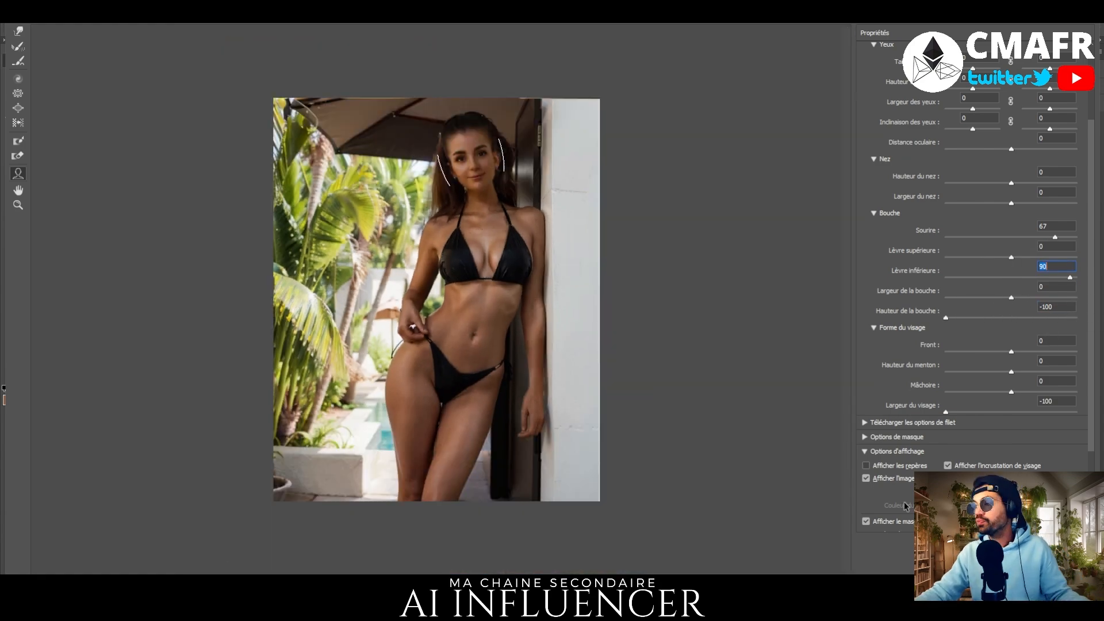
key("Return")
Compare the image before and after the Fluidité filter in the history, and return to the Fluidité state.
left_click(893, 50)
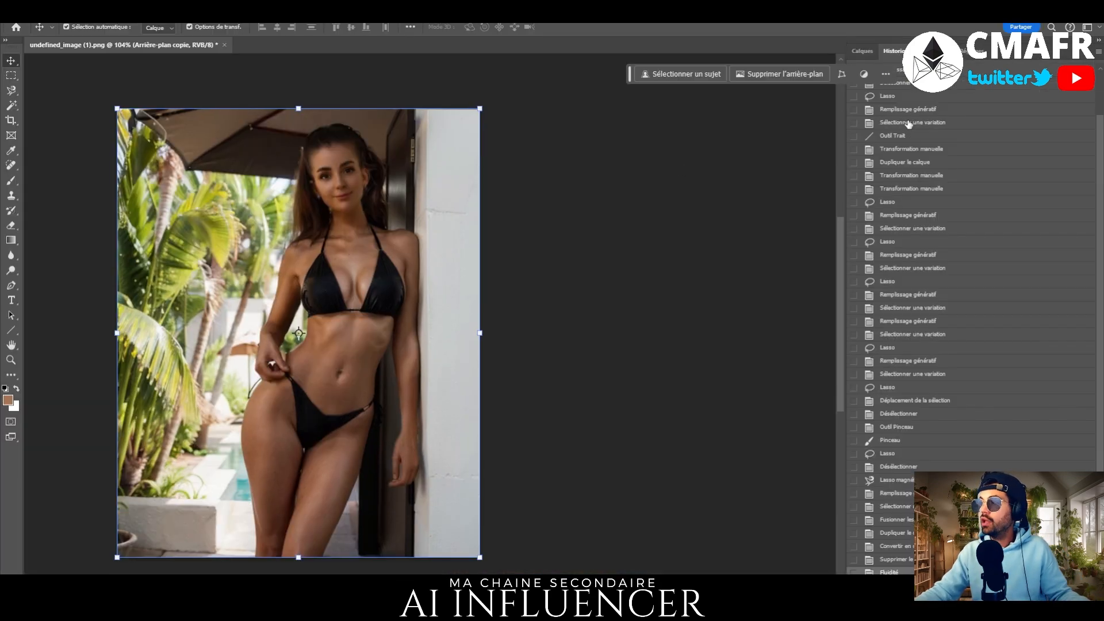
left_click(903, 561)
left_click(902, 571)
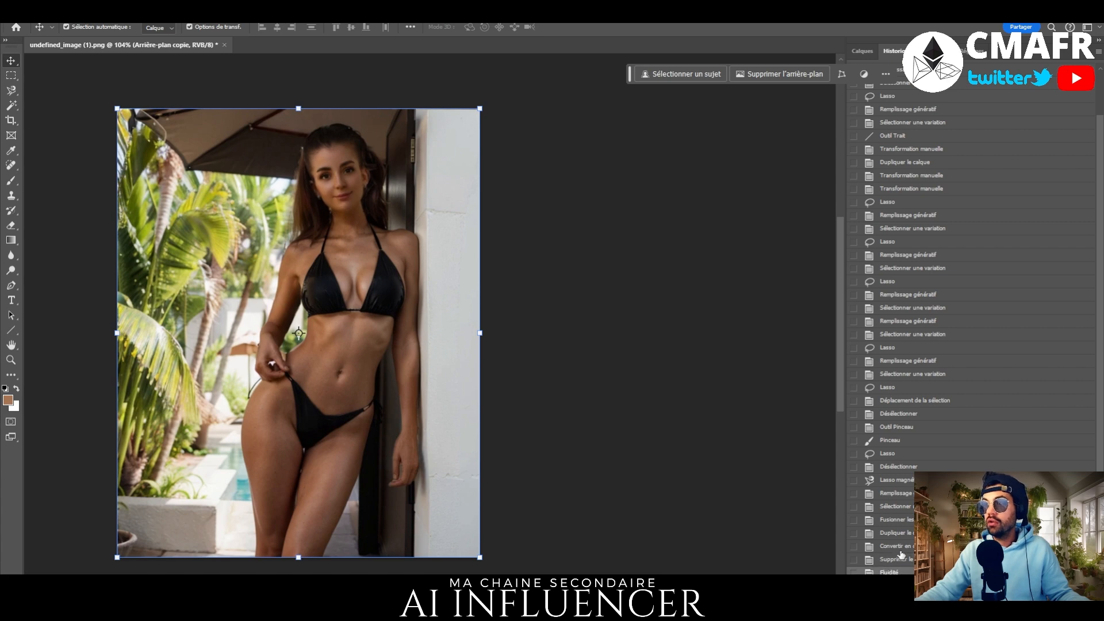
left_click(900, 559)
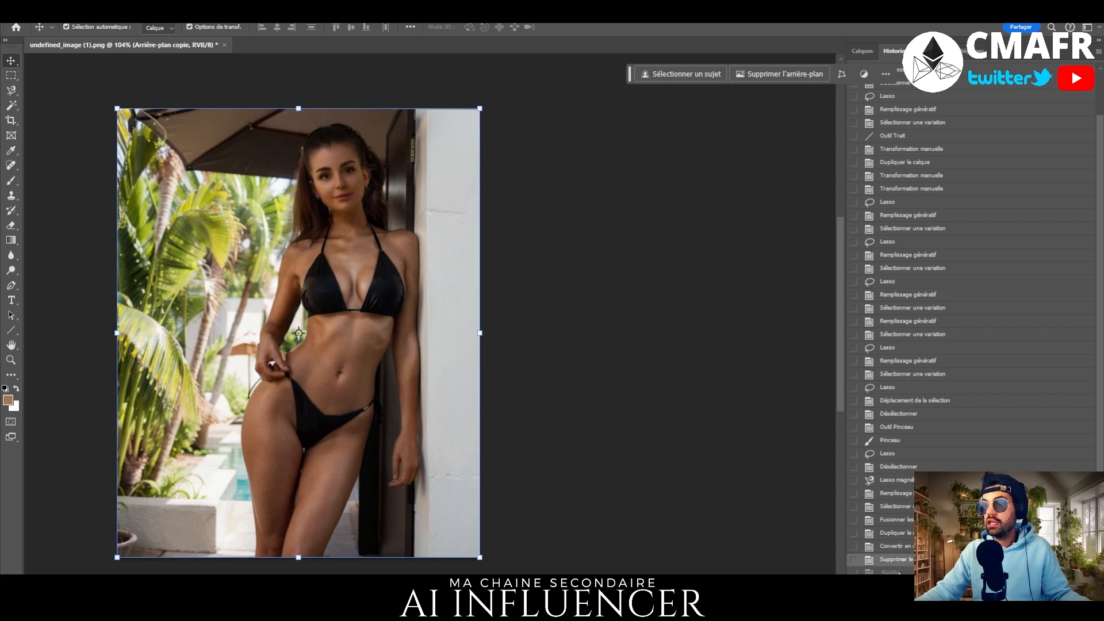
left_click(899, 572)
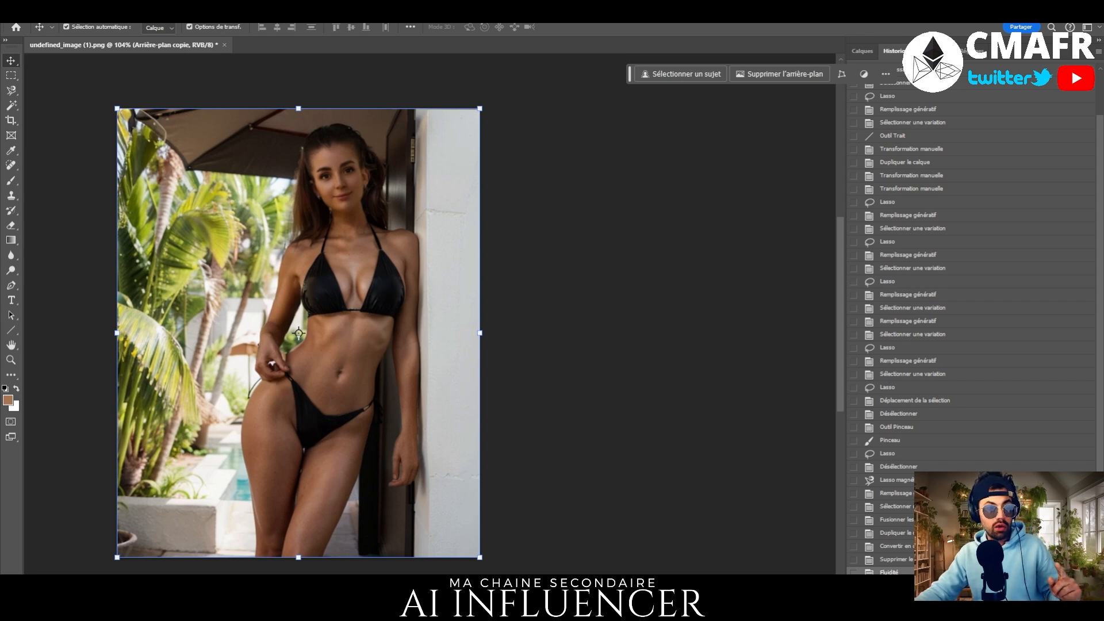
Bring up the image viewer to compare the original 01.png with the retouched image side by side, and close its windows.
key("alt+Tab")
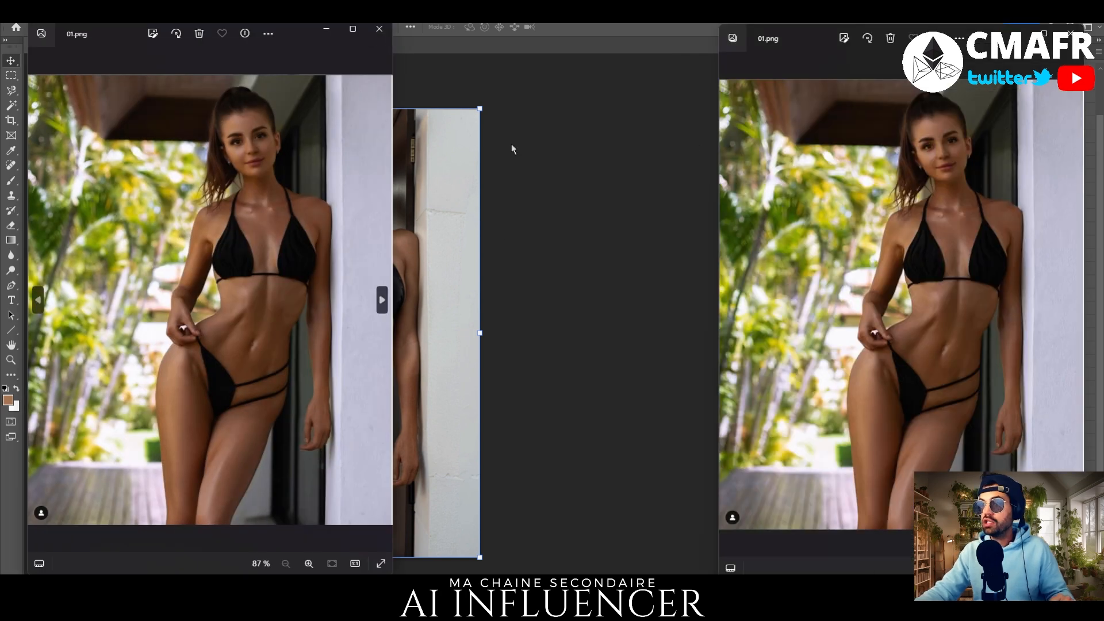
left_click(378, 29)
left_click_drag(985, 38, 742, 74)
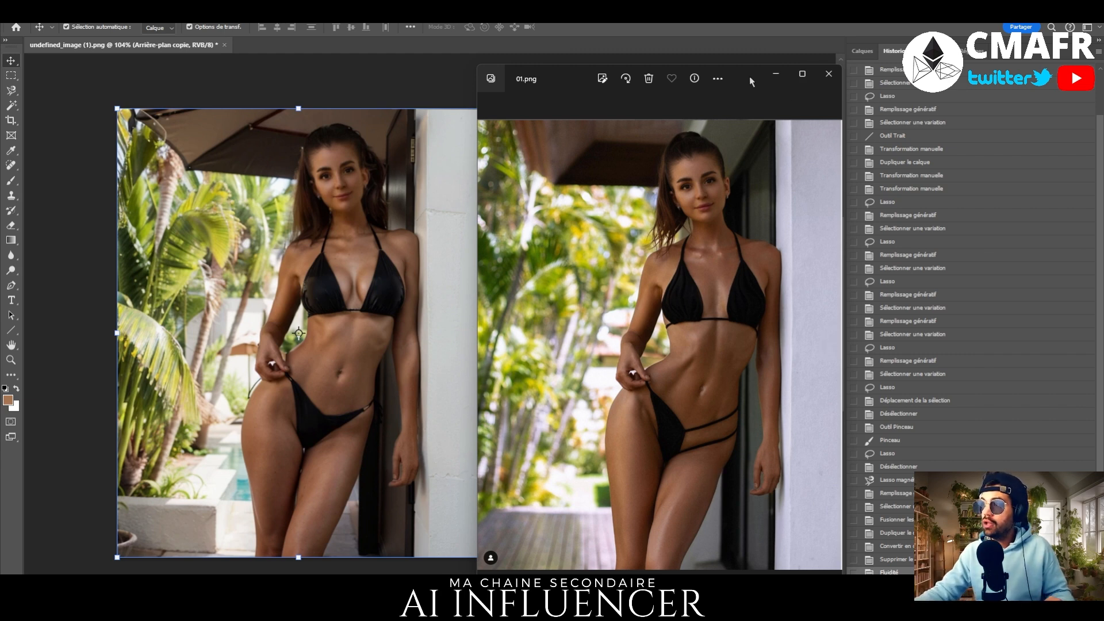
left_click(829, 74)
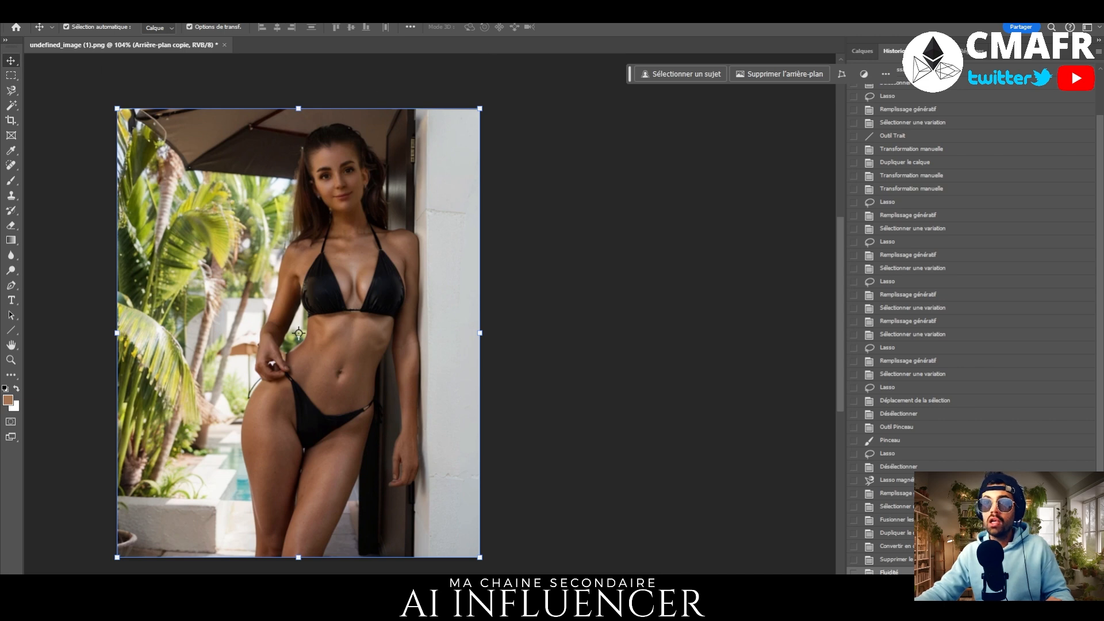
Export the retouched image at 608 x 752 px as a PNG named 02 in the Téléchargements folder.
left_click(56, 12)
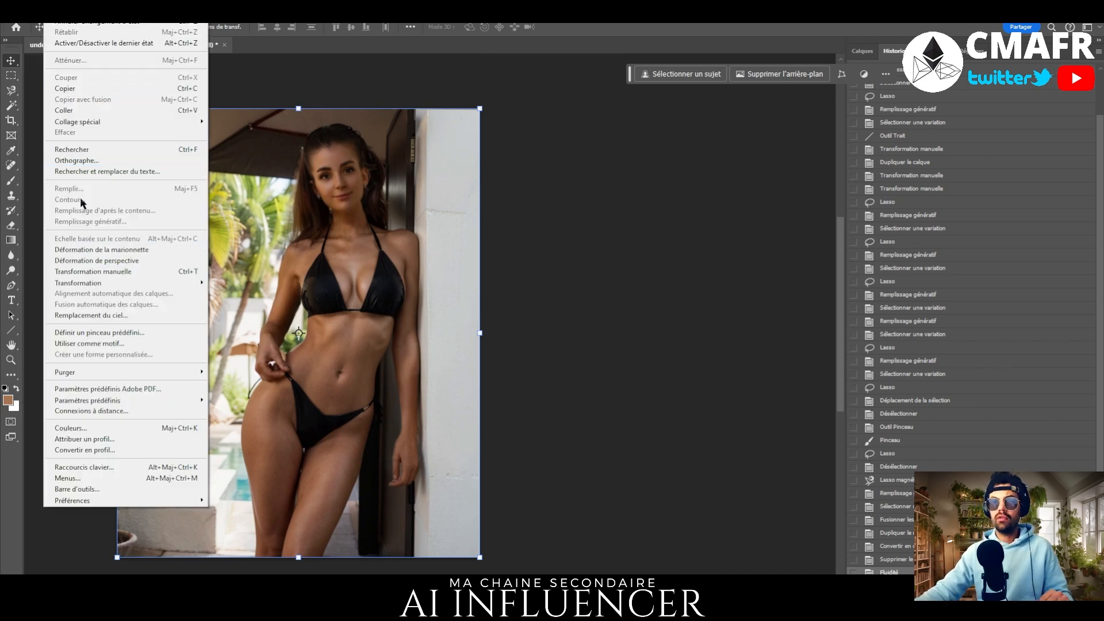
left_click(627, 205)
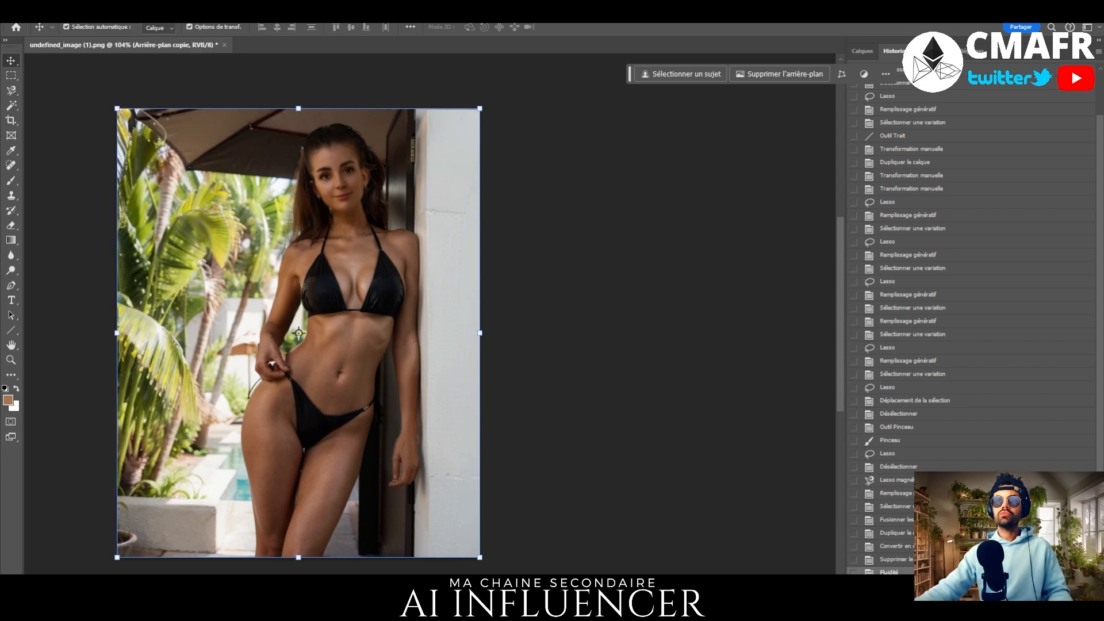
left_click(27, 9)
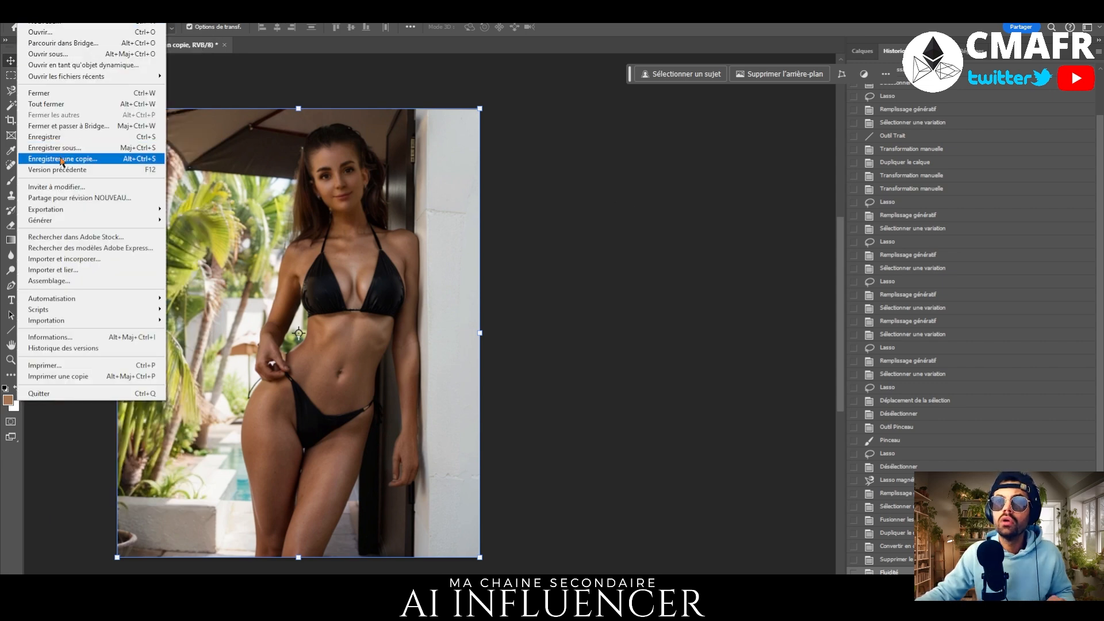
mouse_move(92, 214)
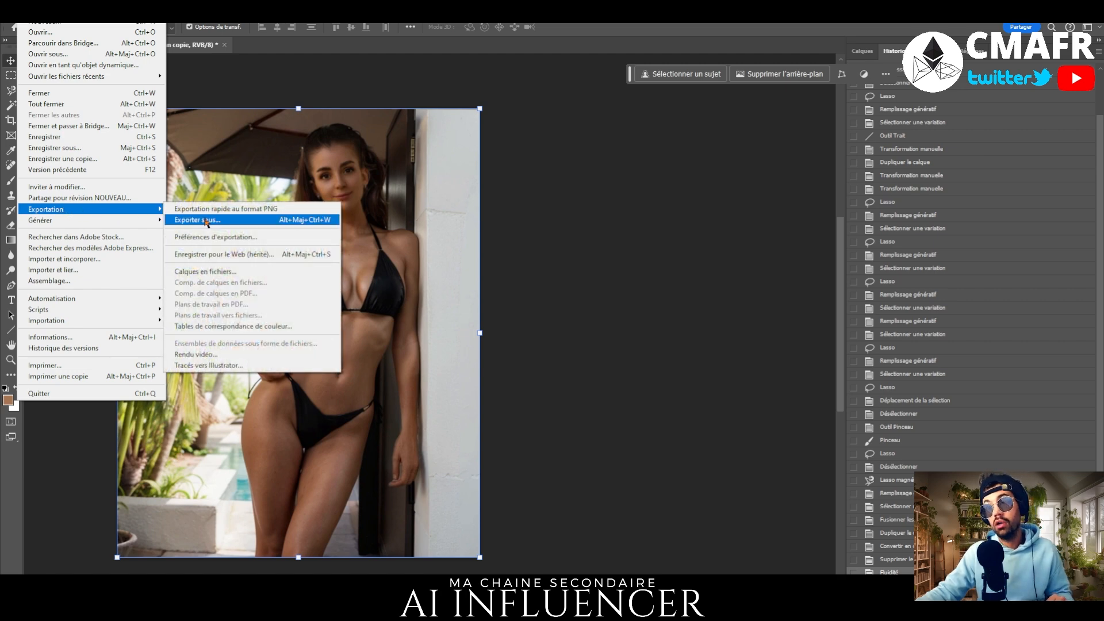
left_click(204, 222)
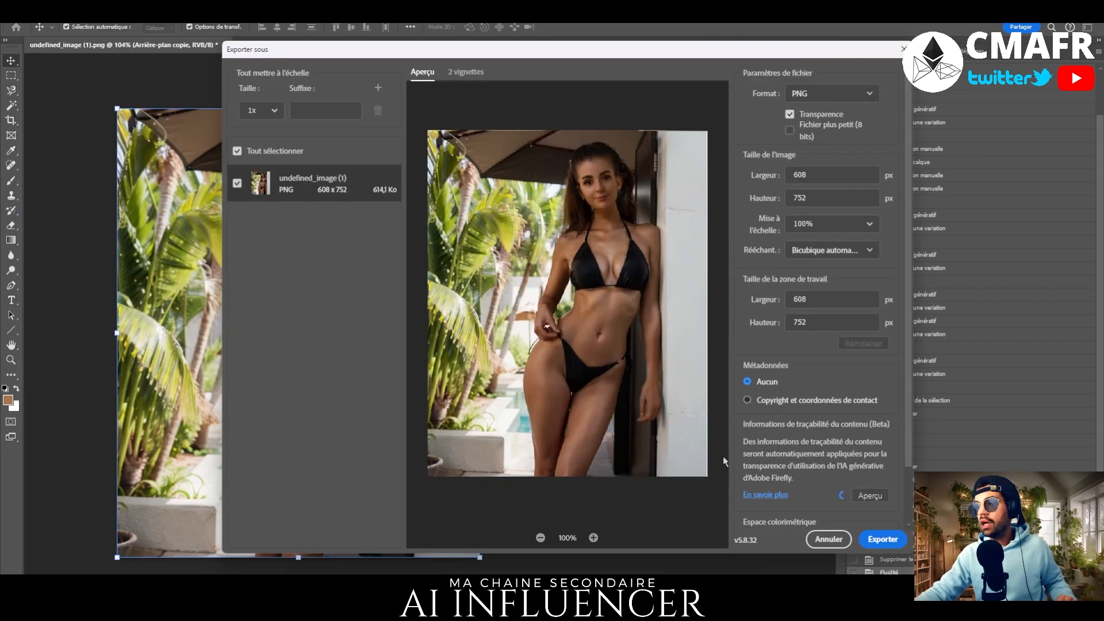
left_click(880, 539)
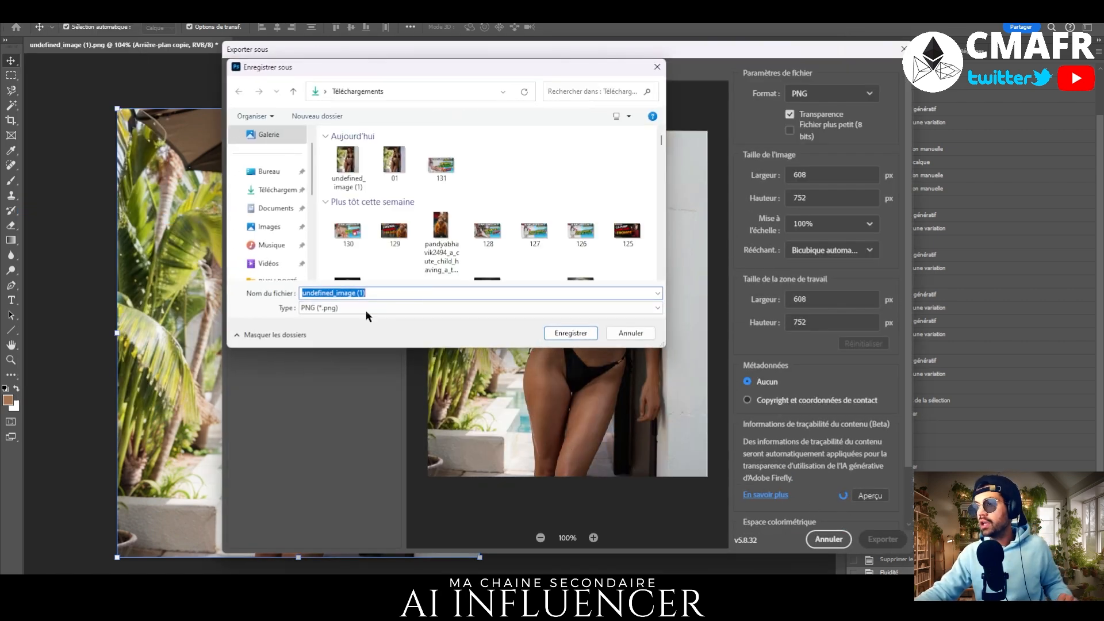
scroll(282, 213, "up", 1)
left_click(281, 211)
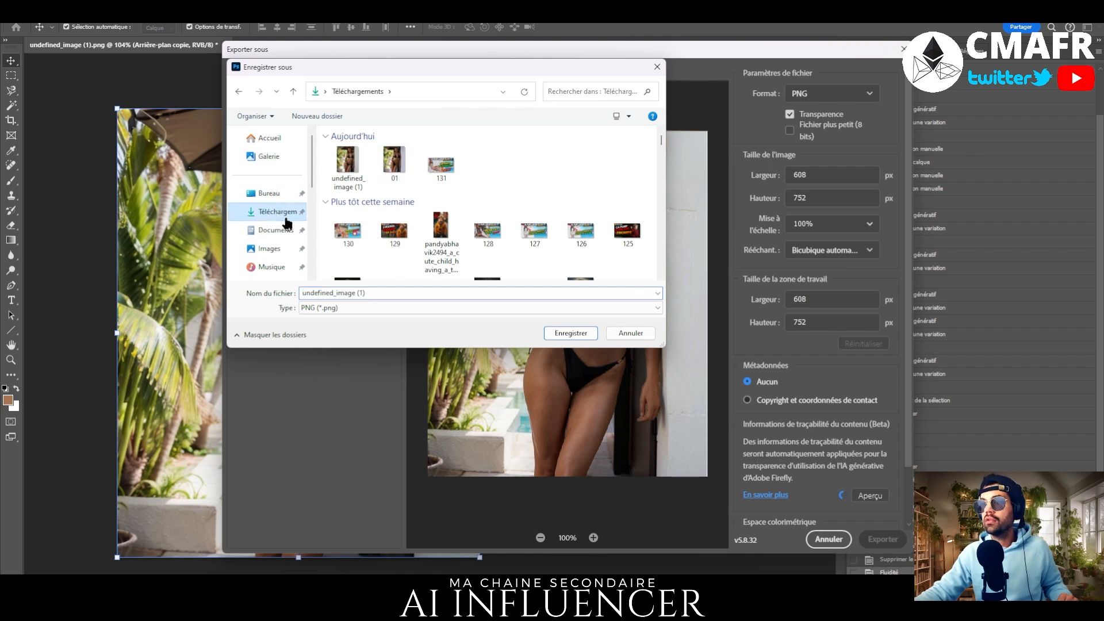
type("02")
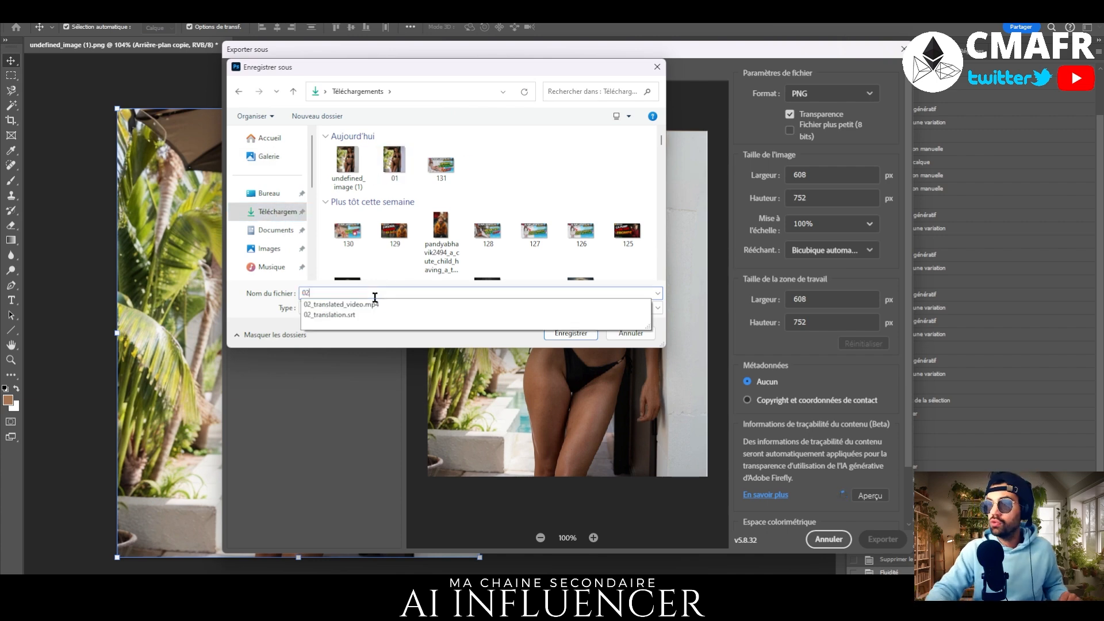
left_click(584, 335)
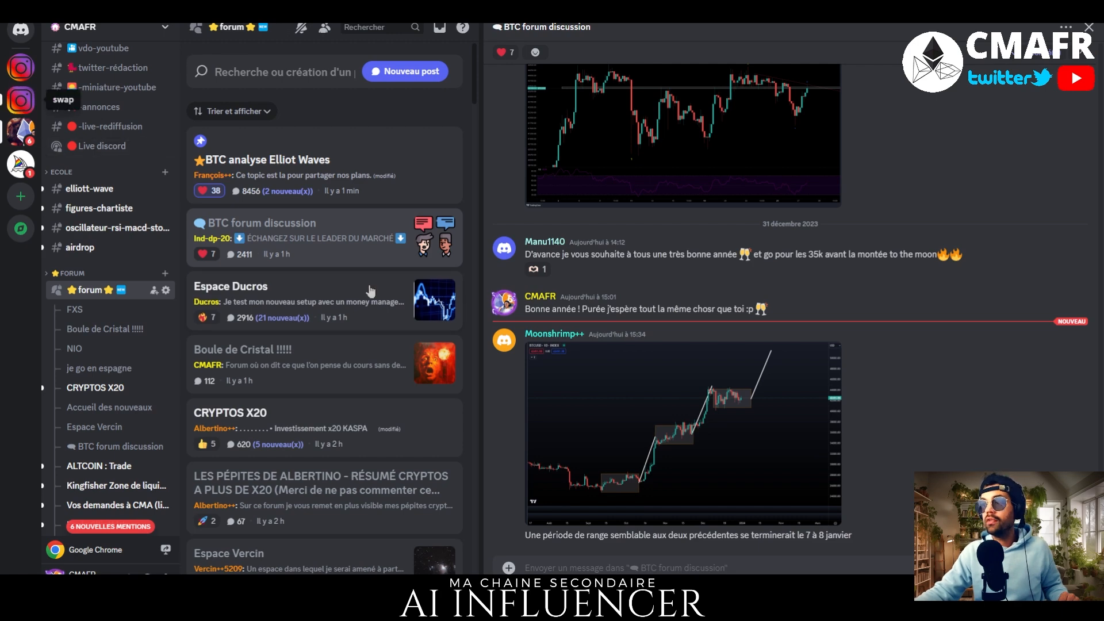
Open the swap server in Discord and start InsightFaceSwap's /swapid command in the général channel.
left_click(21, 100)
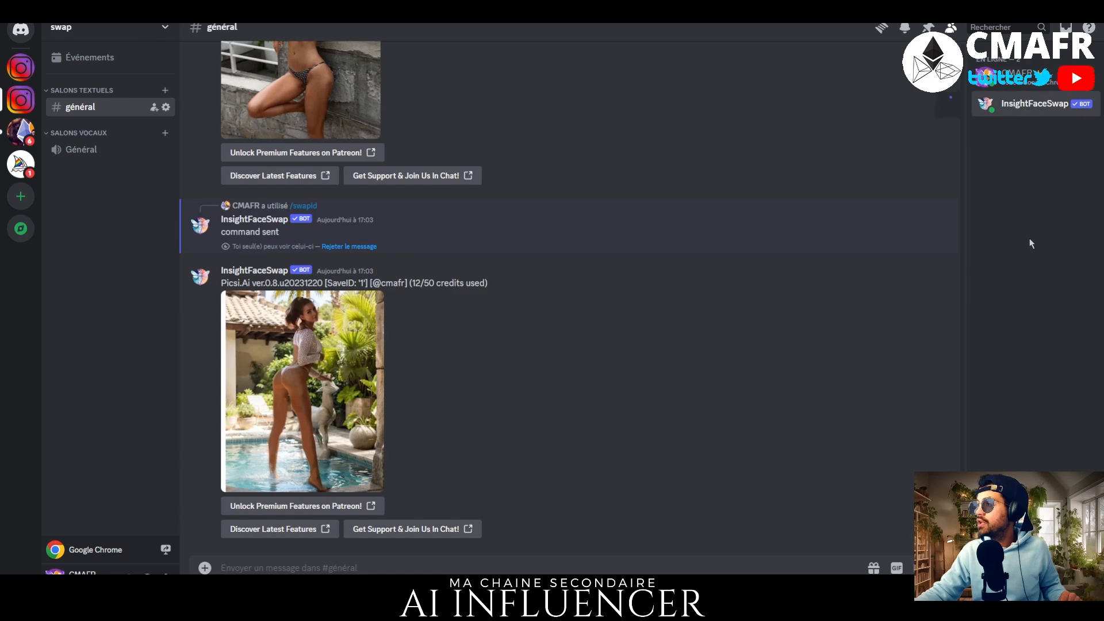
left_click(1030, 103)
left_click(798, 340)
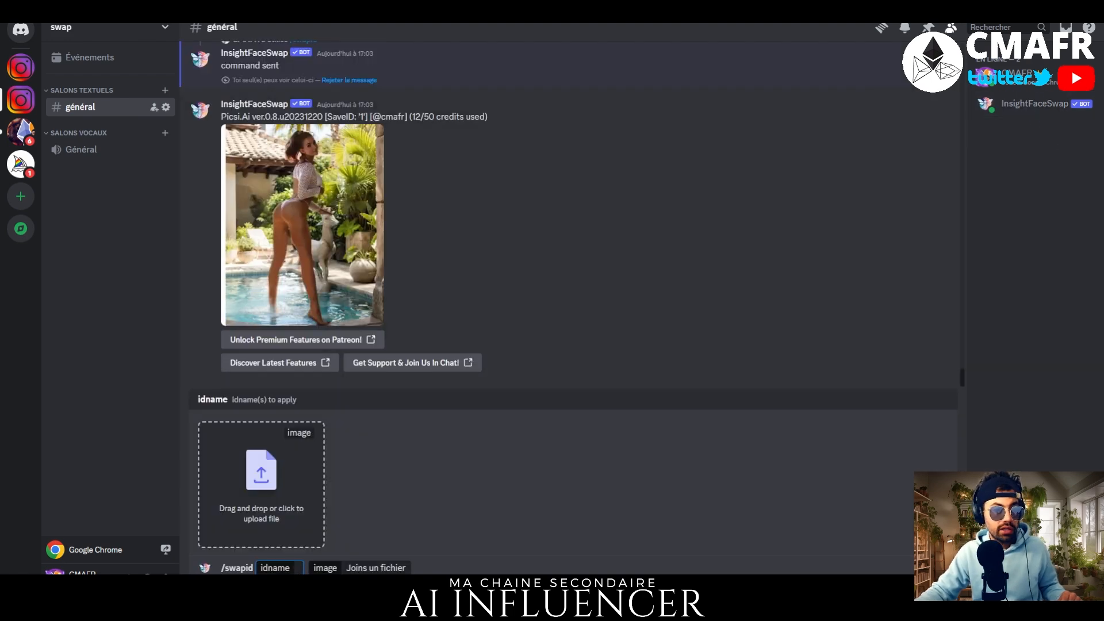
Attach 02.png to the /swapid command, set idname to 2, and send it.
key("super+d")
key("super+d")
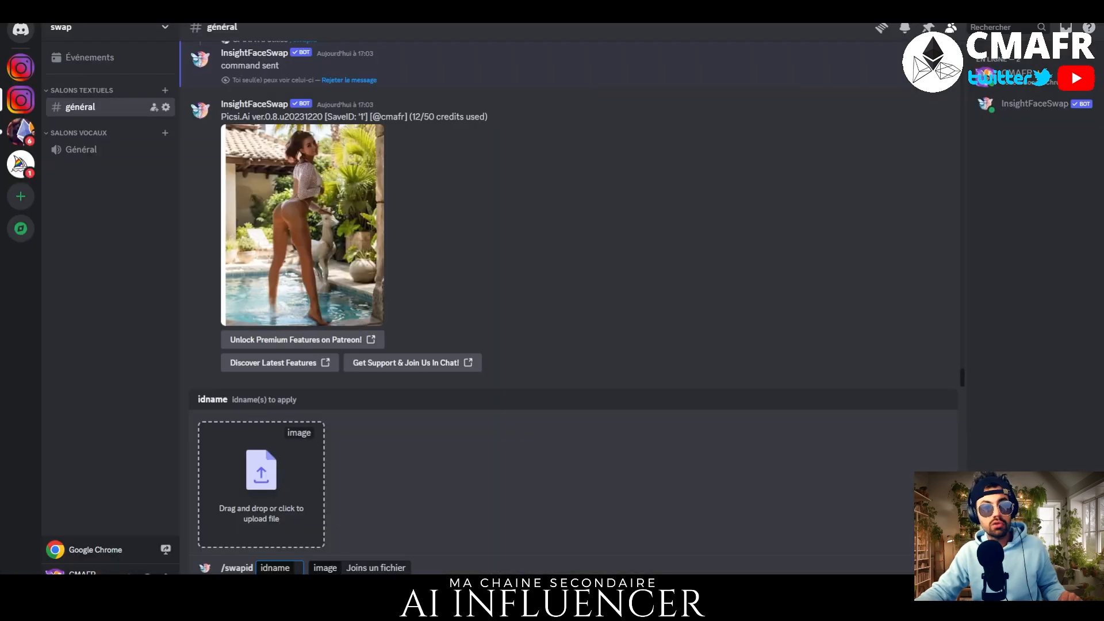
left_click_drag(437, 478, 284, 497)
type("2")
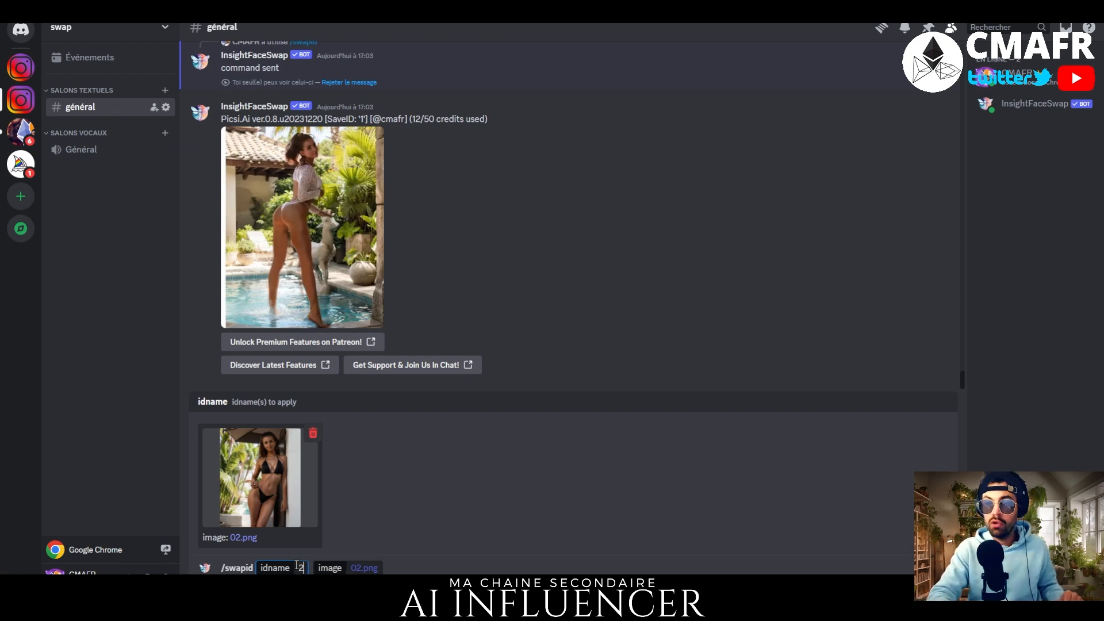
key("Return")
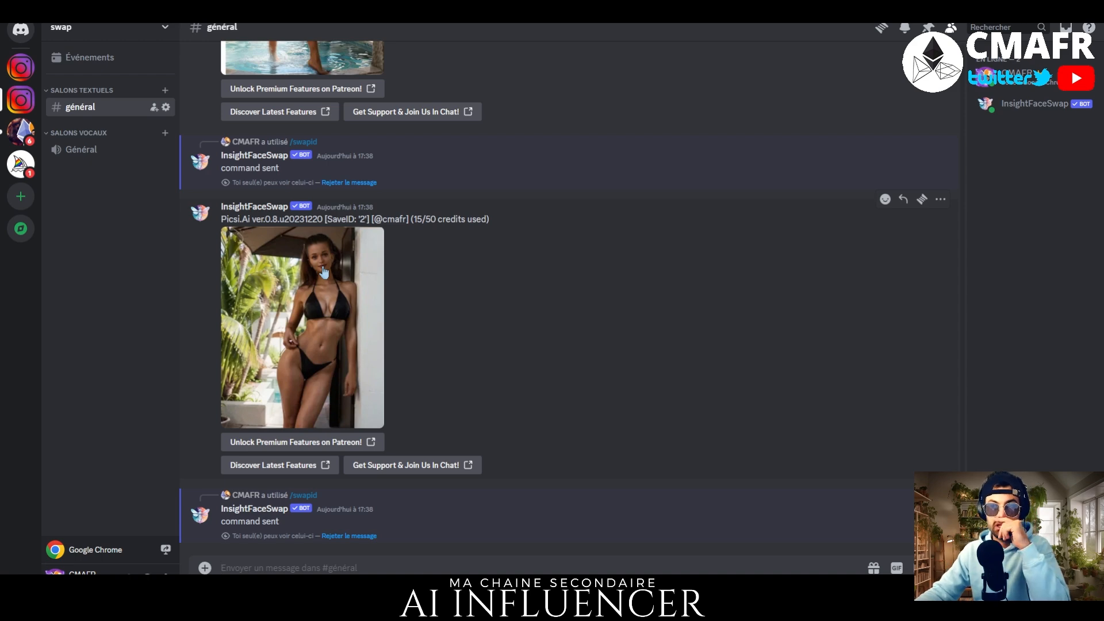
Preview the face-swapped result enlarged in Discord and save the image as 03 in the Téléchargements folder.
left_click(339, 378)
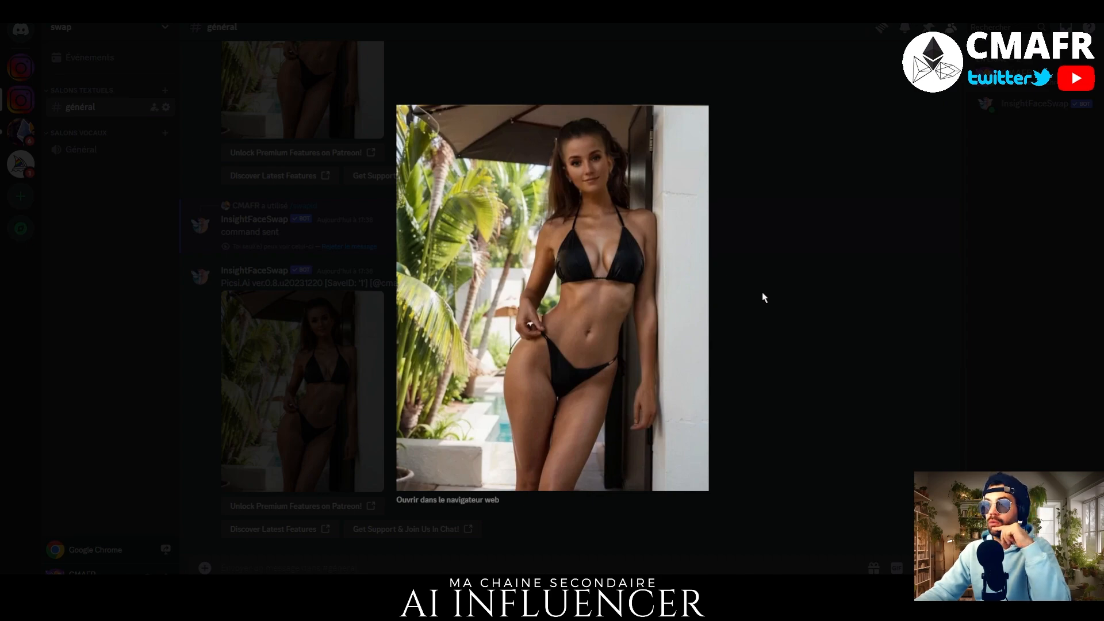
left_click(764, 298)
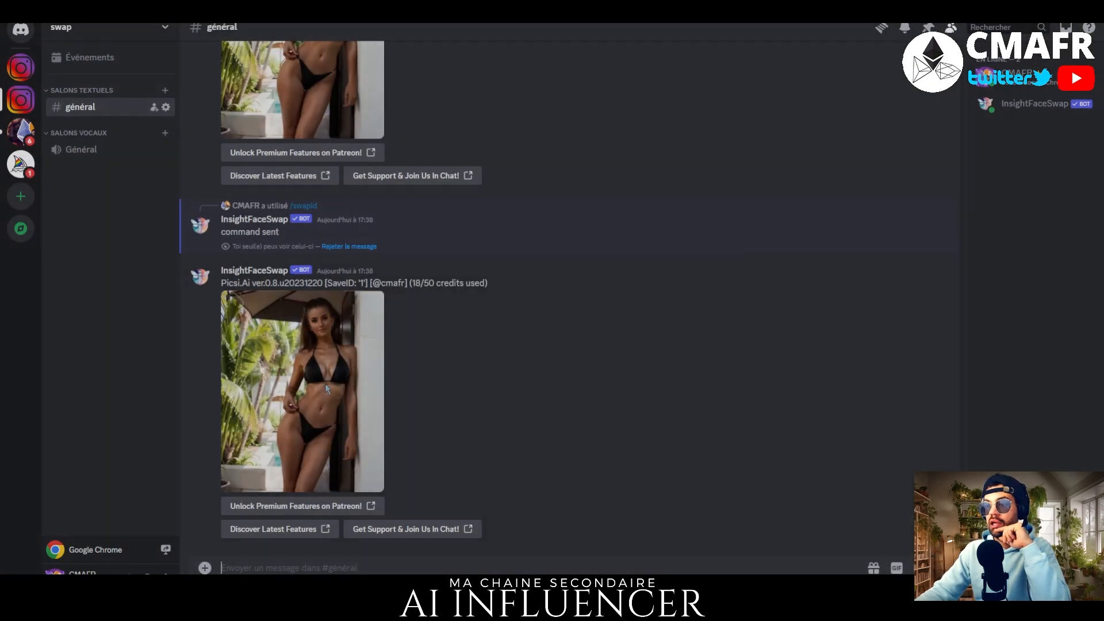
right_click(326, 388)
left_click(368, 531)
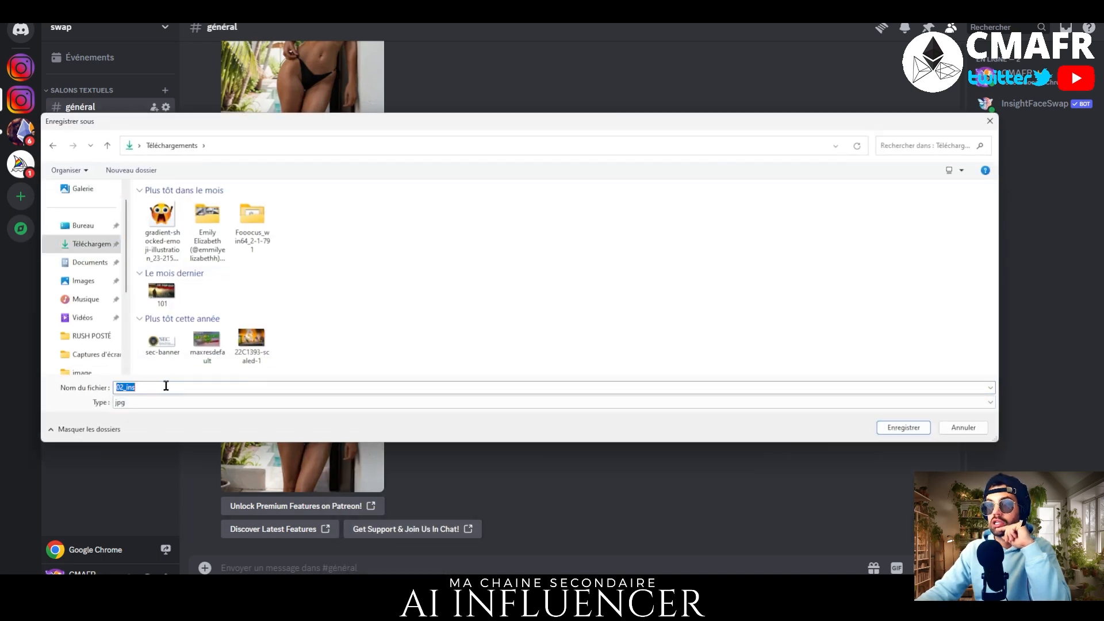
type("03")
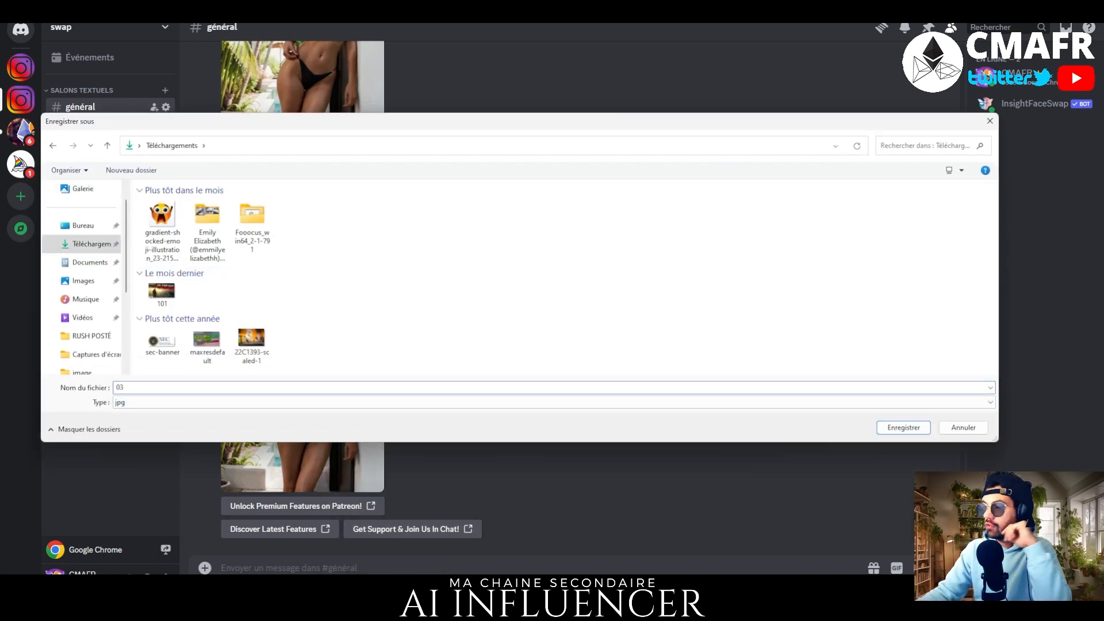
left_click(915, 432)
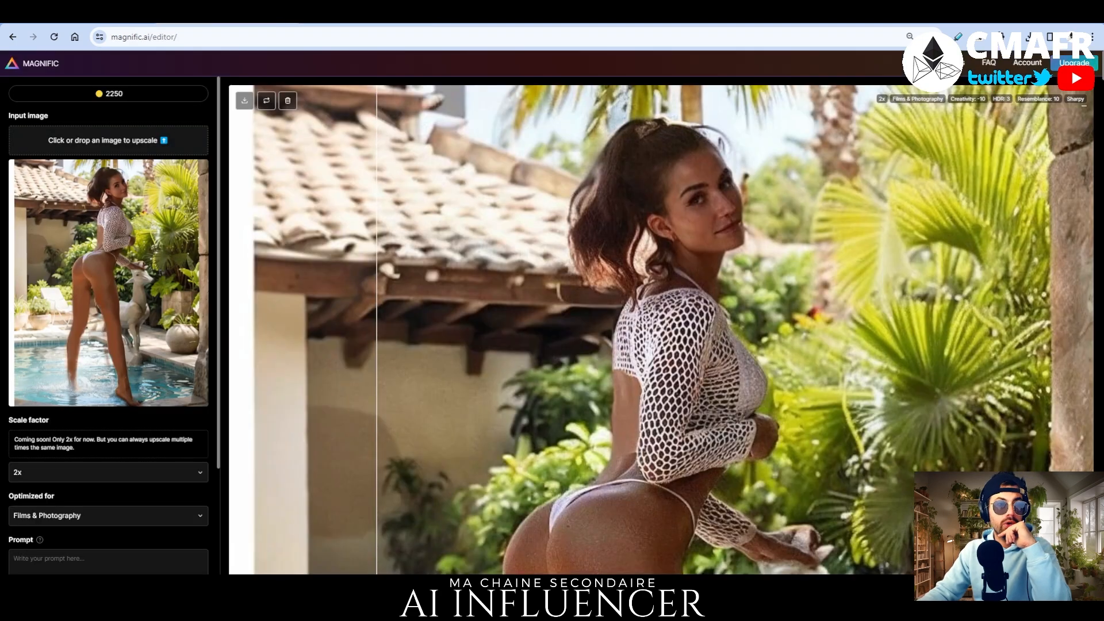
Switch to Magnific, load the face-swapped image 03 as the input image, and choose Films & Photography as the optimization.
left_click_drag(402, 316, 124, 290)
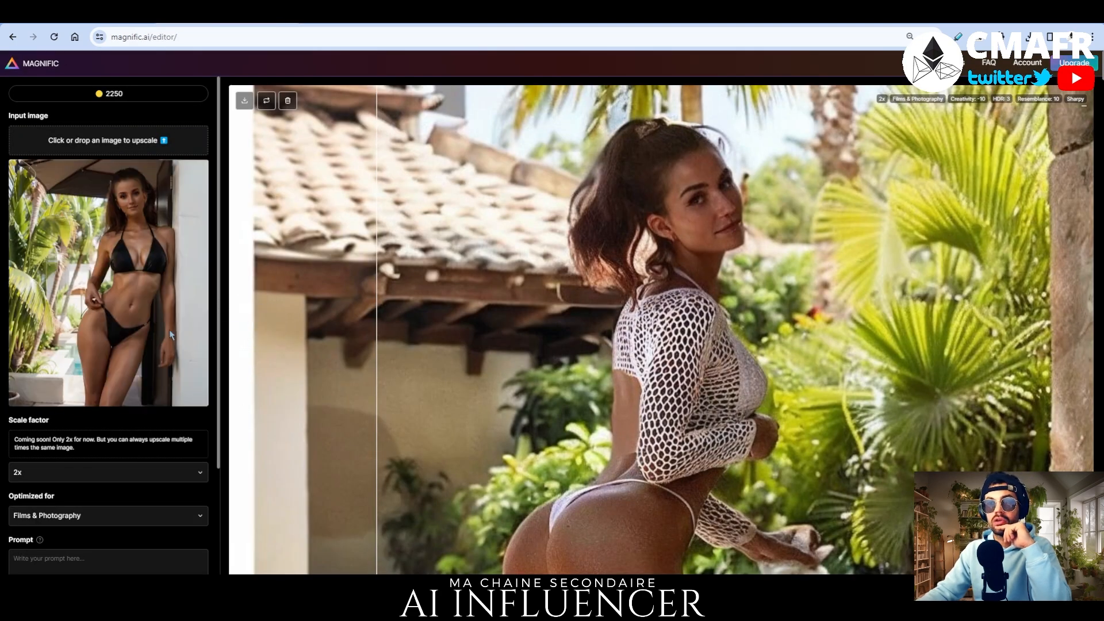
scroll(77, 488, "down", 1)
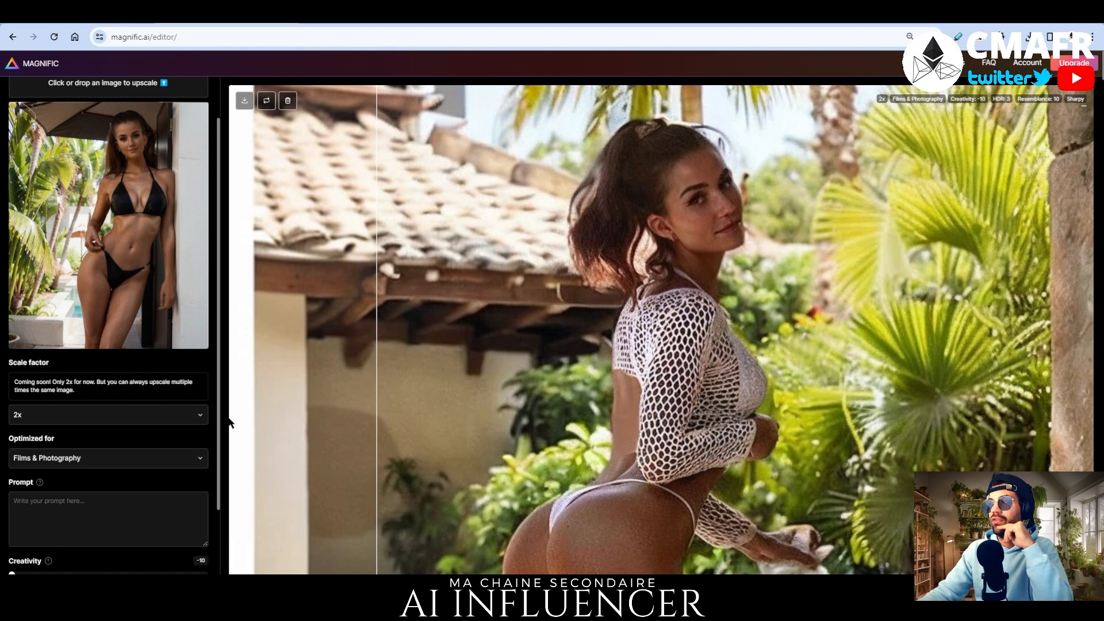
left_click(75, 460)
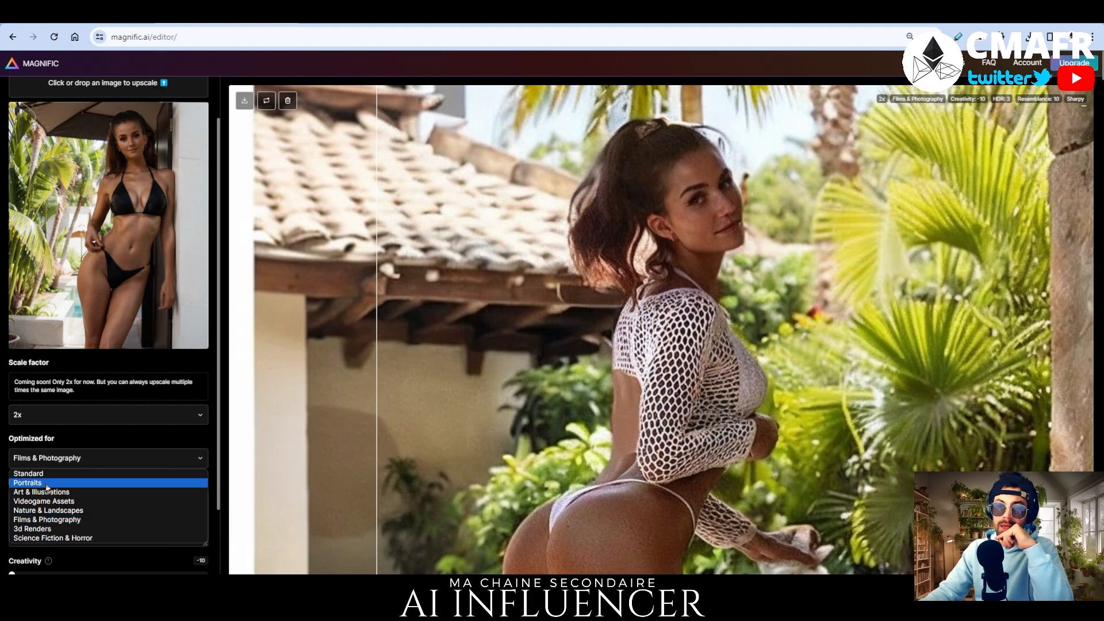
left_click(48, 521)
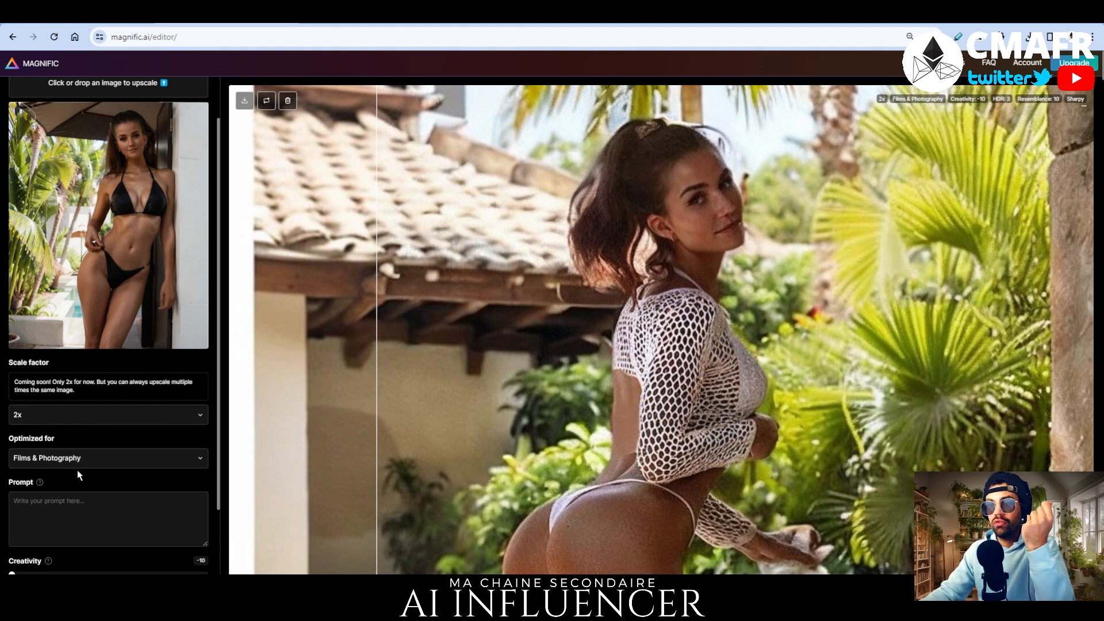
Upscale the image in Magnific with Creativity at 0 and inspect the face in the before/after comparison.
scroll(77, 470, "down", 3)
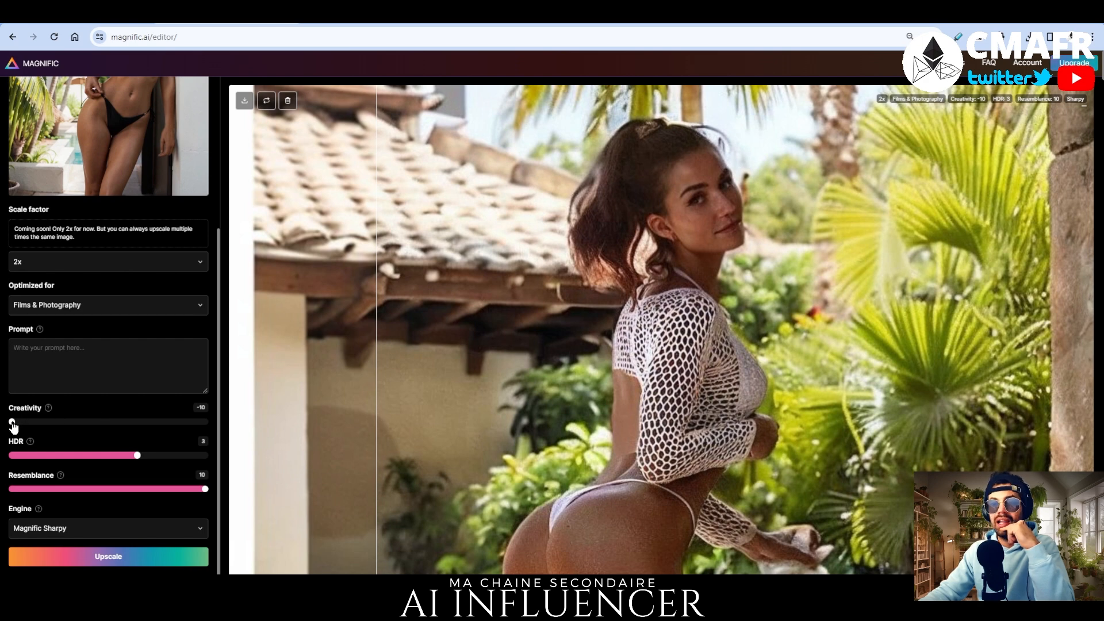
left_click_drag(13, 422, 113, 426)
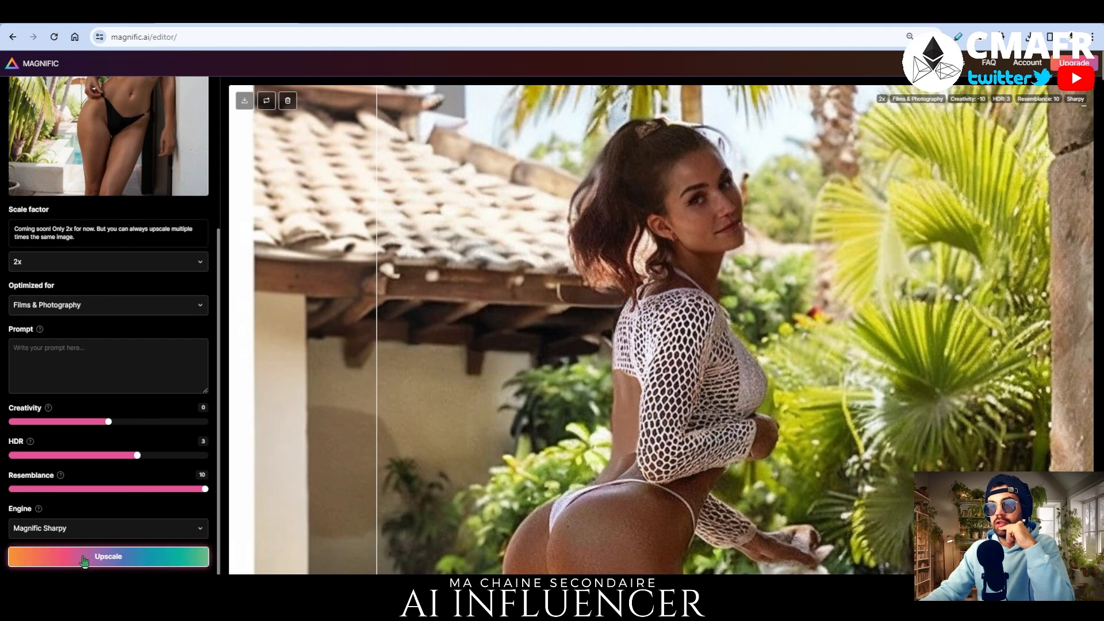
left_click(128, 558)
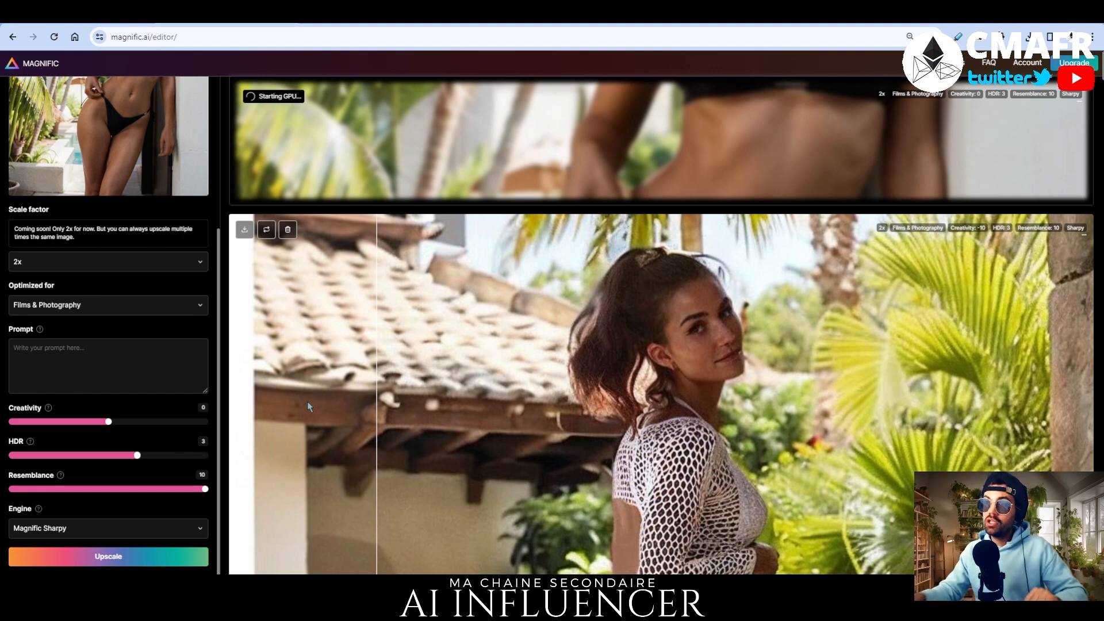
scroll(401, 389, "up", 1)
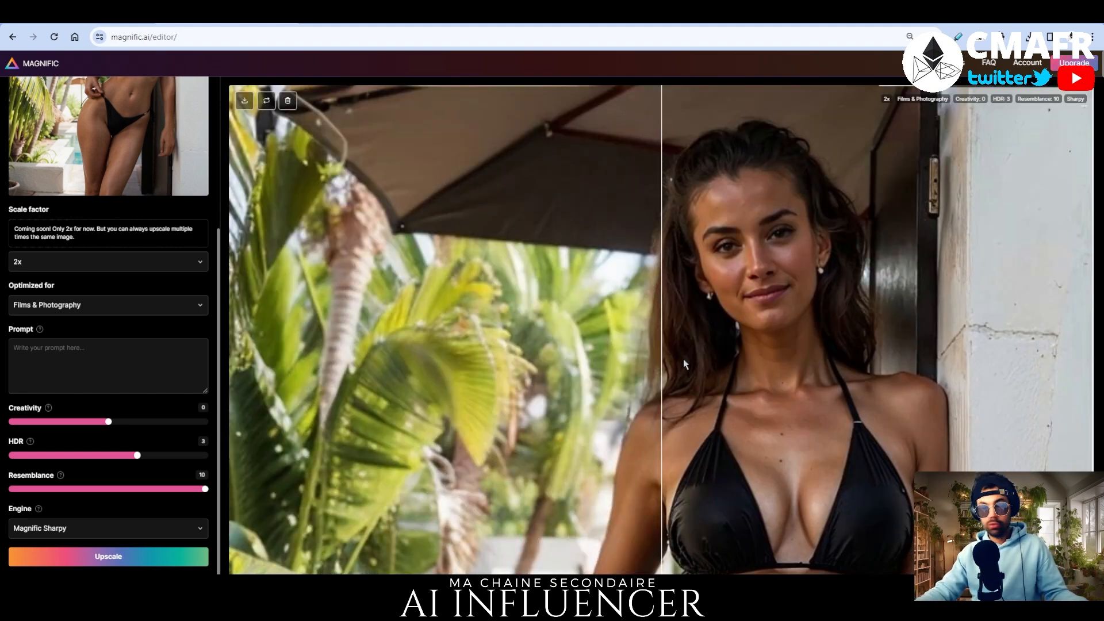
scroll(681, 340, "down", 1)
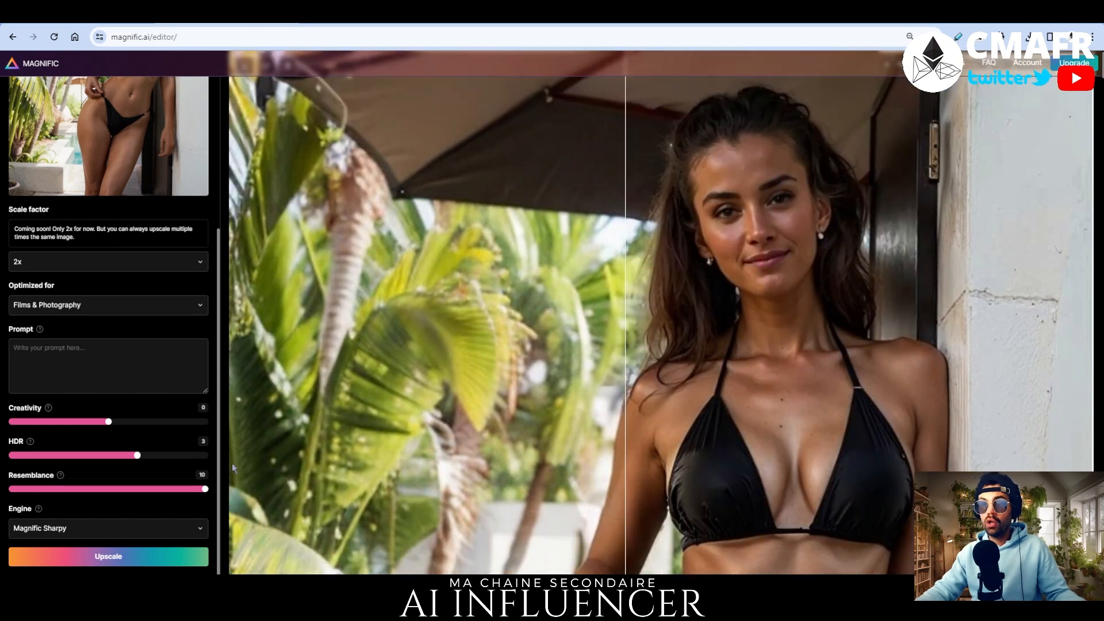
Upscale the image again with Creativity at -10 and reveal the downloaded result in its folder.
left_click_drag(109, 422, 12, 422)
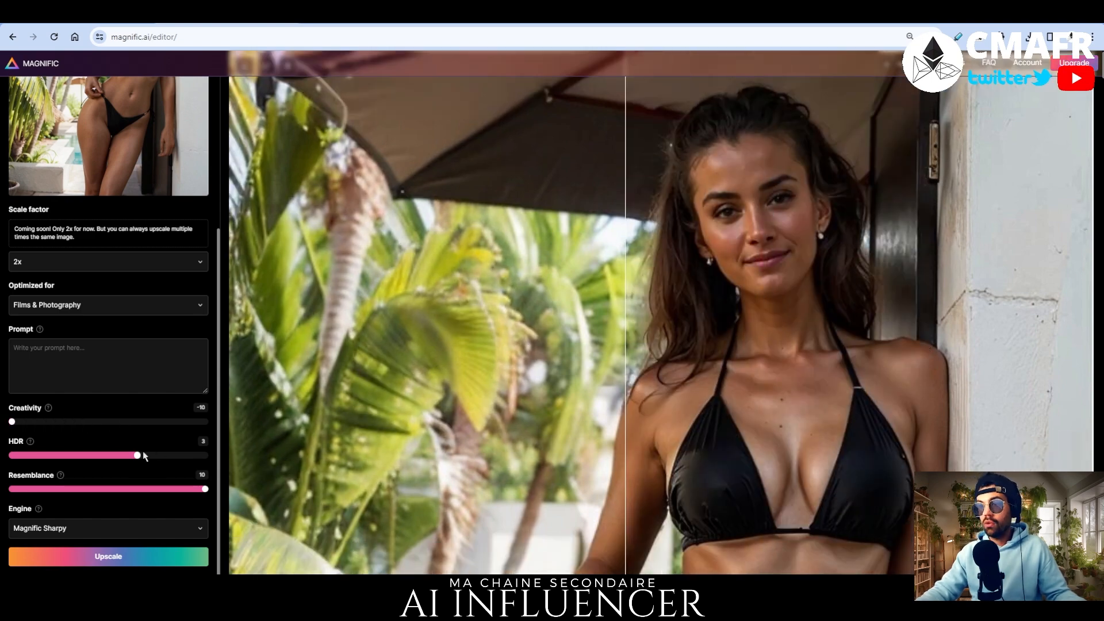
left_click(173, 556)
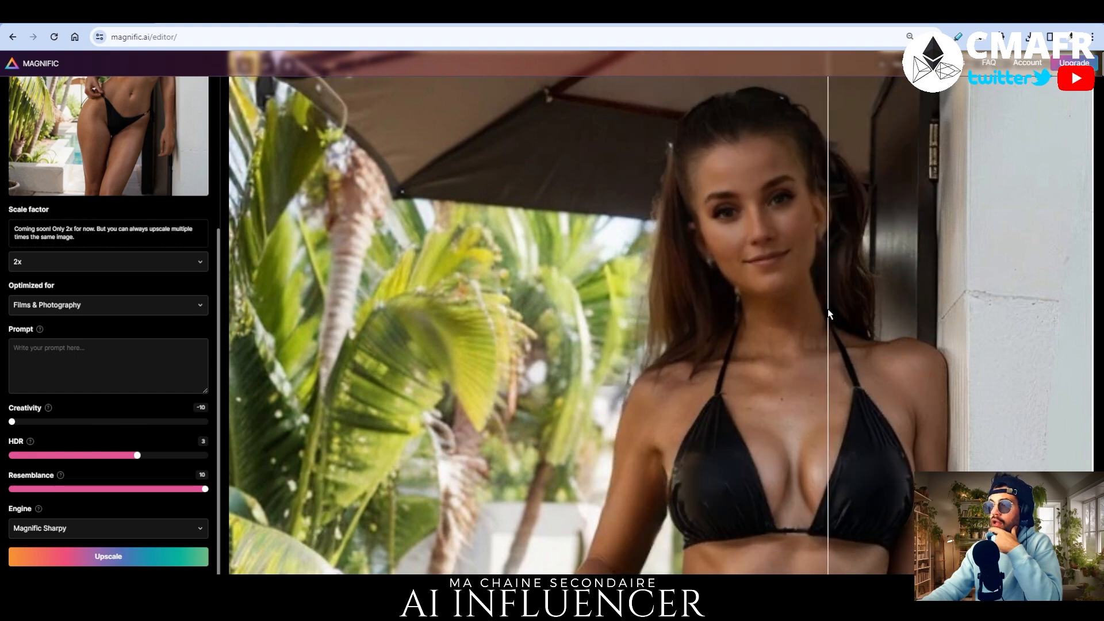
scroll(779, 316, "down", 8)
scroll(760, 299, "up", 3)
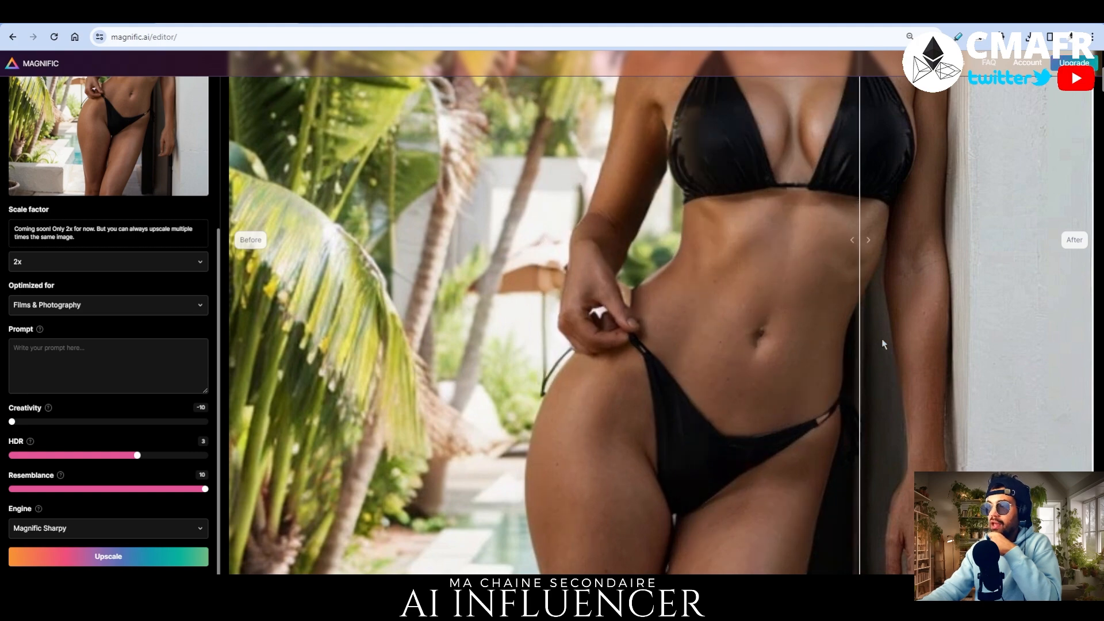
scroll(727, 345, "down", 5)
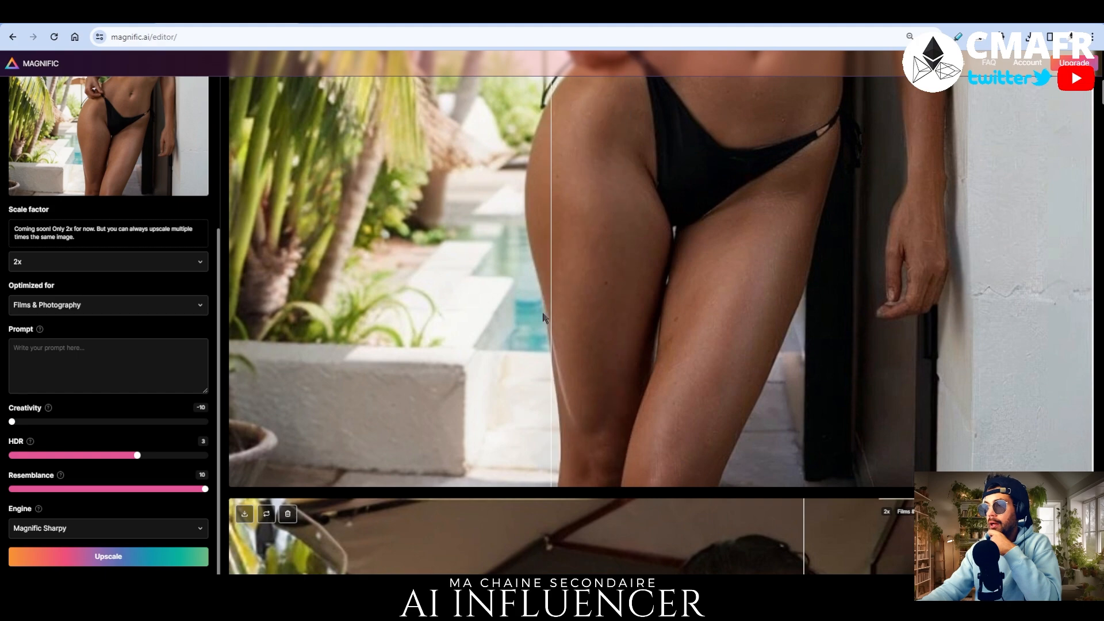
scroll(619, 317, "up", 7)
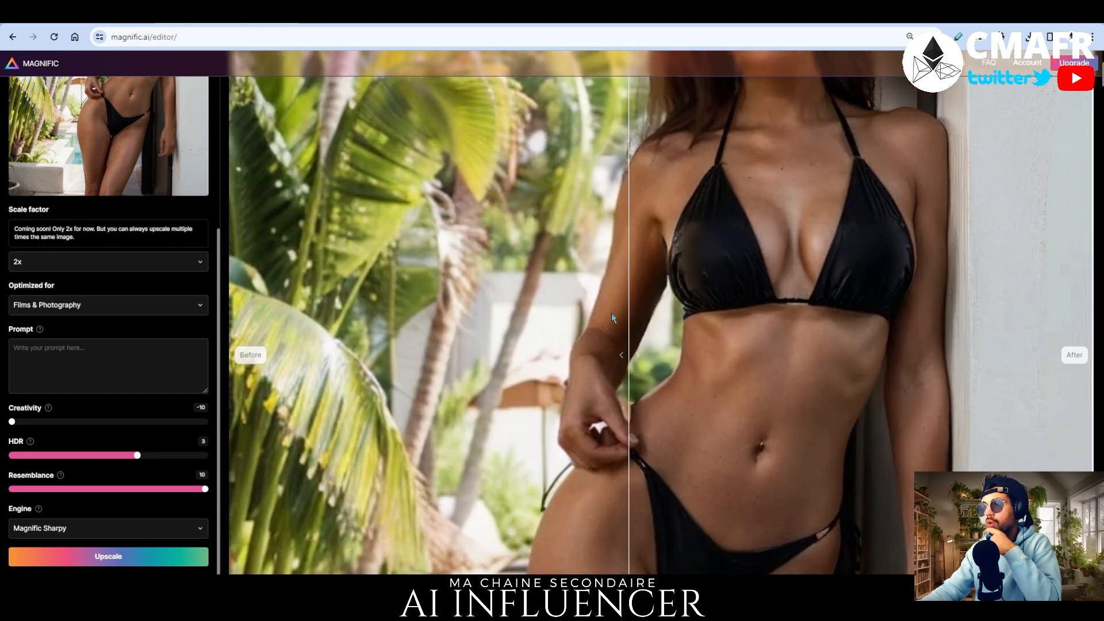
scroll(717, 327, "up", 5)
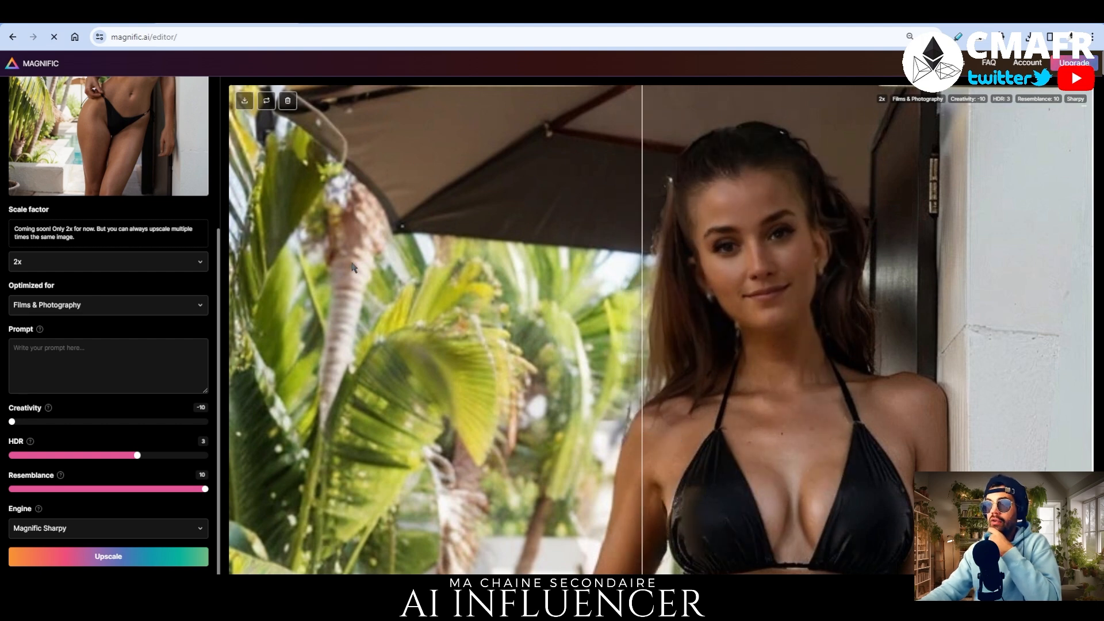
left_click(1031, 37)
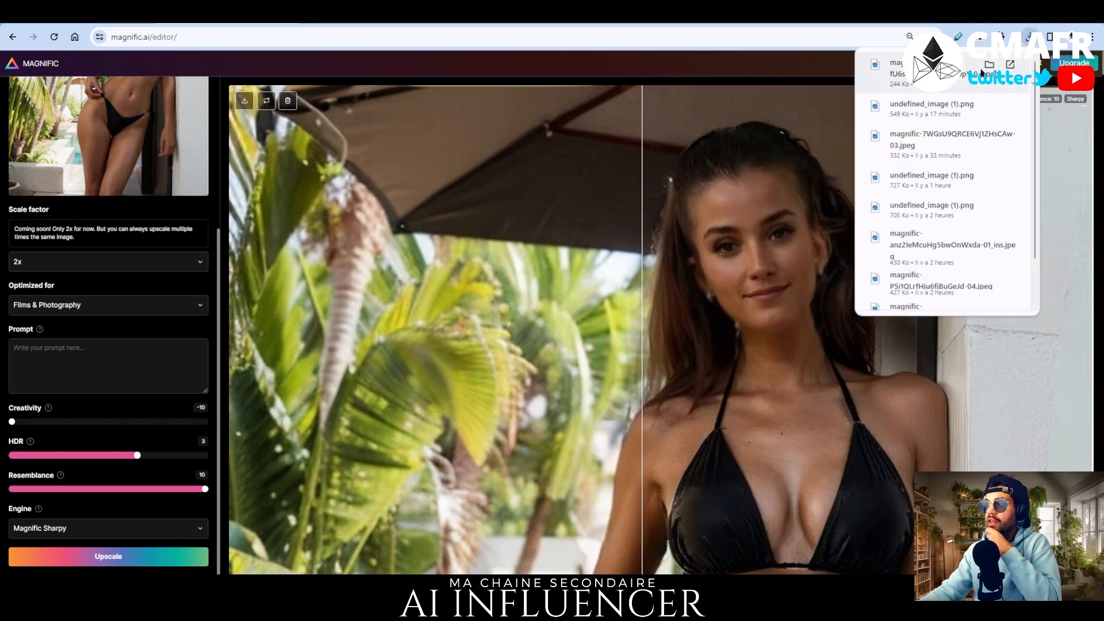
left_click(989, 65)
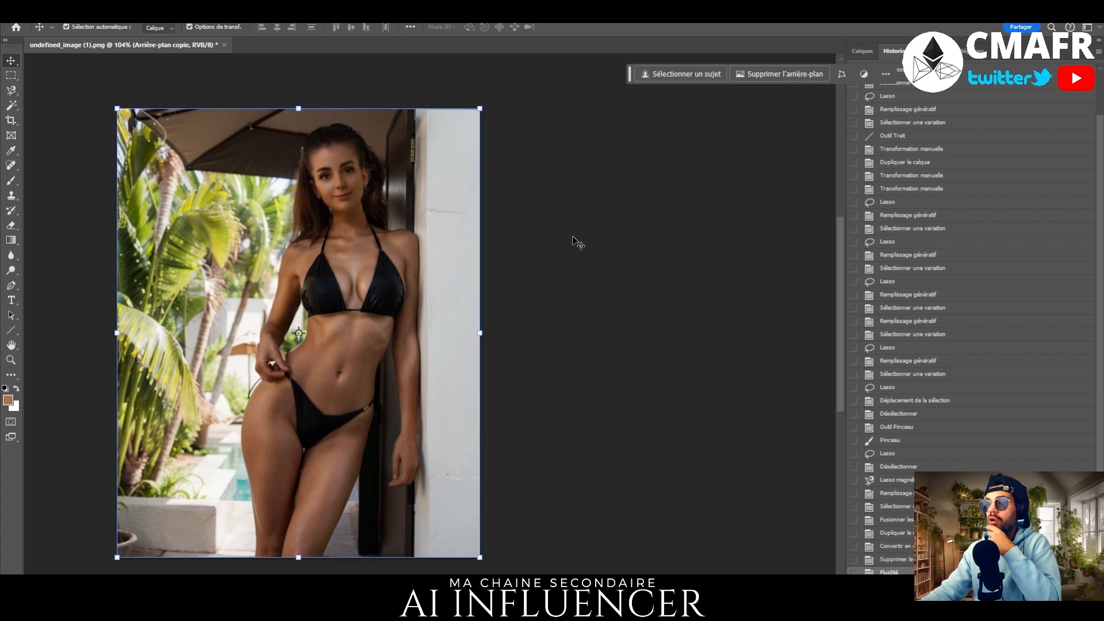
Switch to Photoshop and close undefined_image (1).png without saving its changes.
left_click(864, 50)
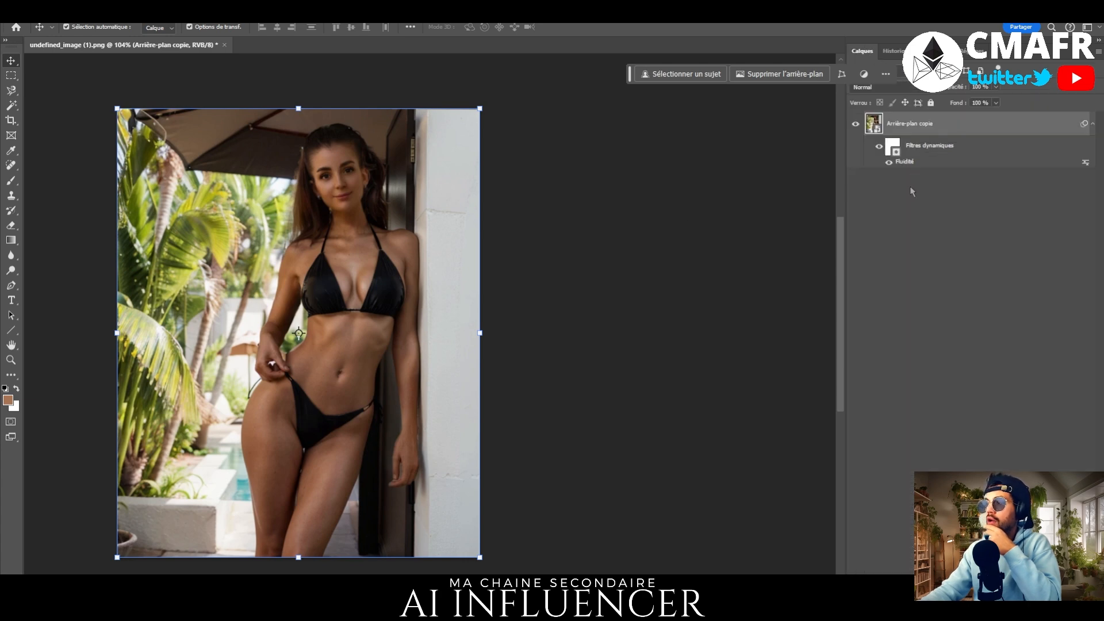
left_click(225, 45)
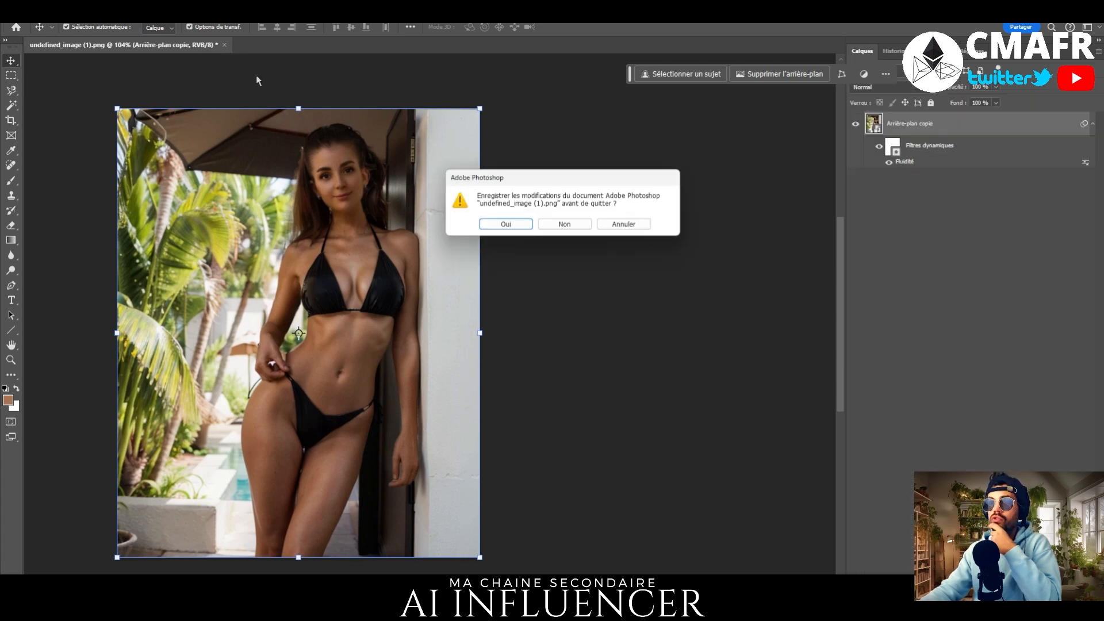
left_click(566, 226)
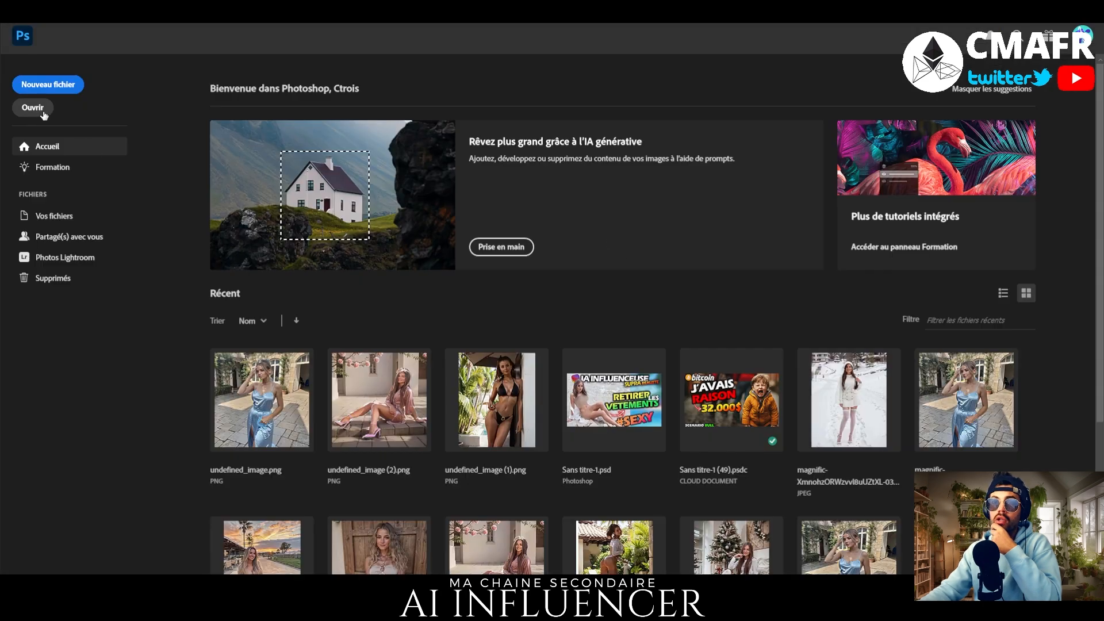
Close the image viewer and open the upscaled Magnific JPEG ending in -03 from the Téléchargements folder in Photoshop.
left_click(38, 109)
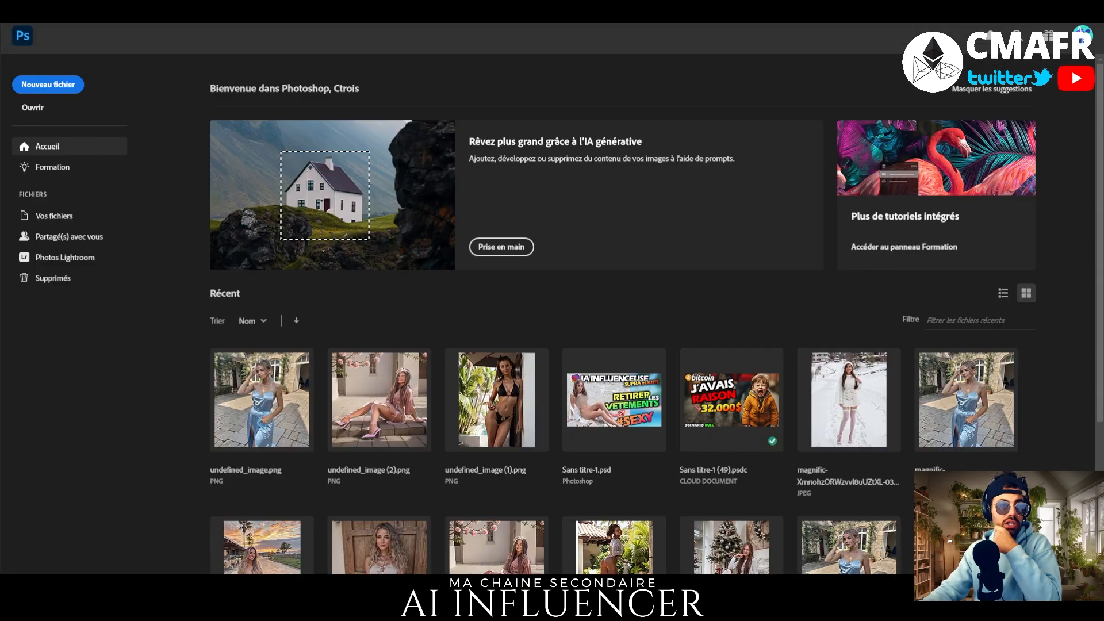
left_click(333, 608)
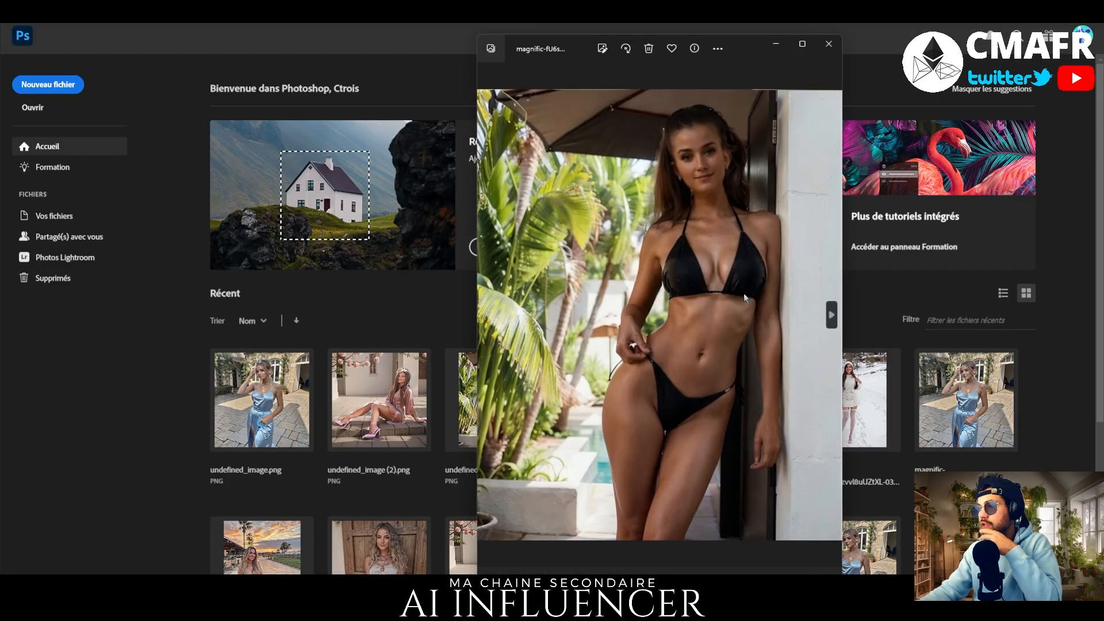
left_click(828, 44)
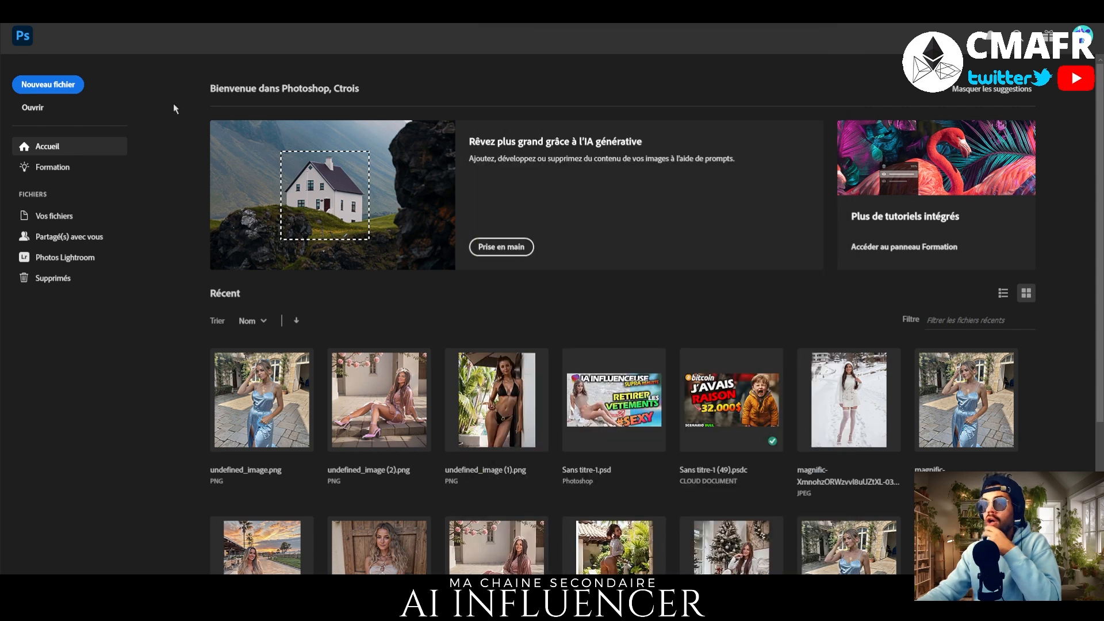
left_click(32, 109)
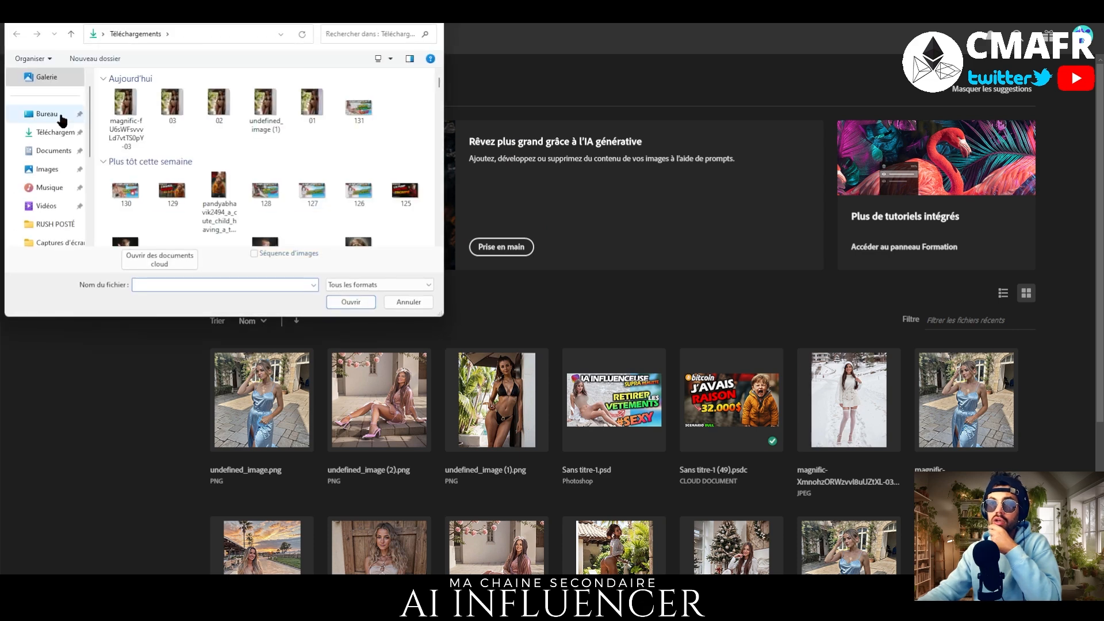
left_click(125, 112)
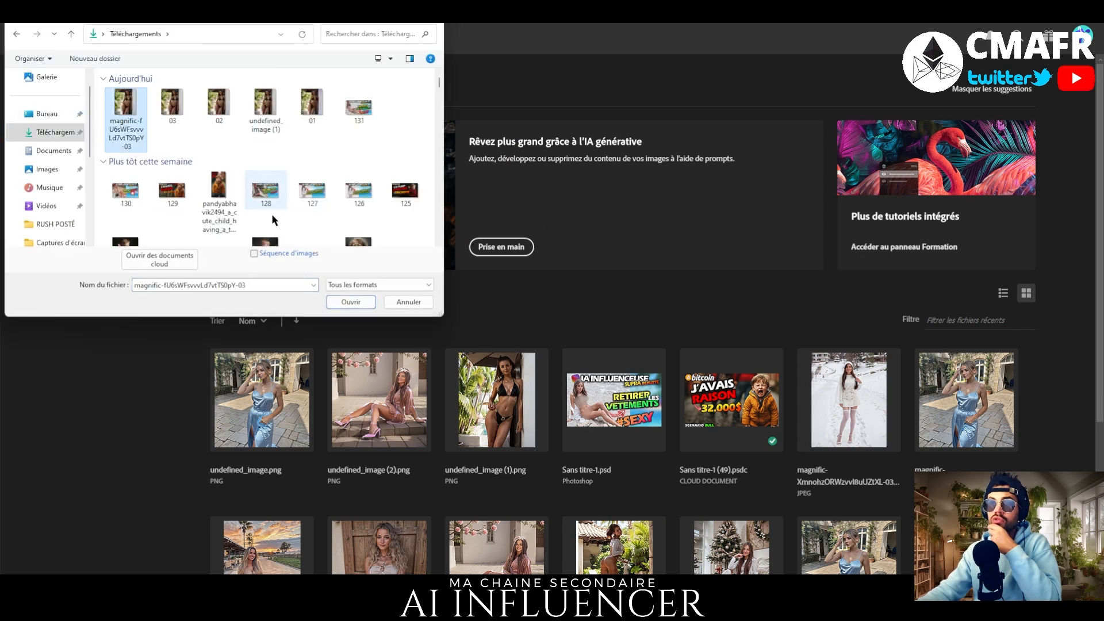
left_click(350, 301)
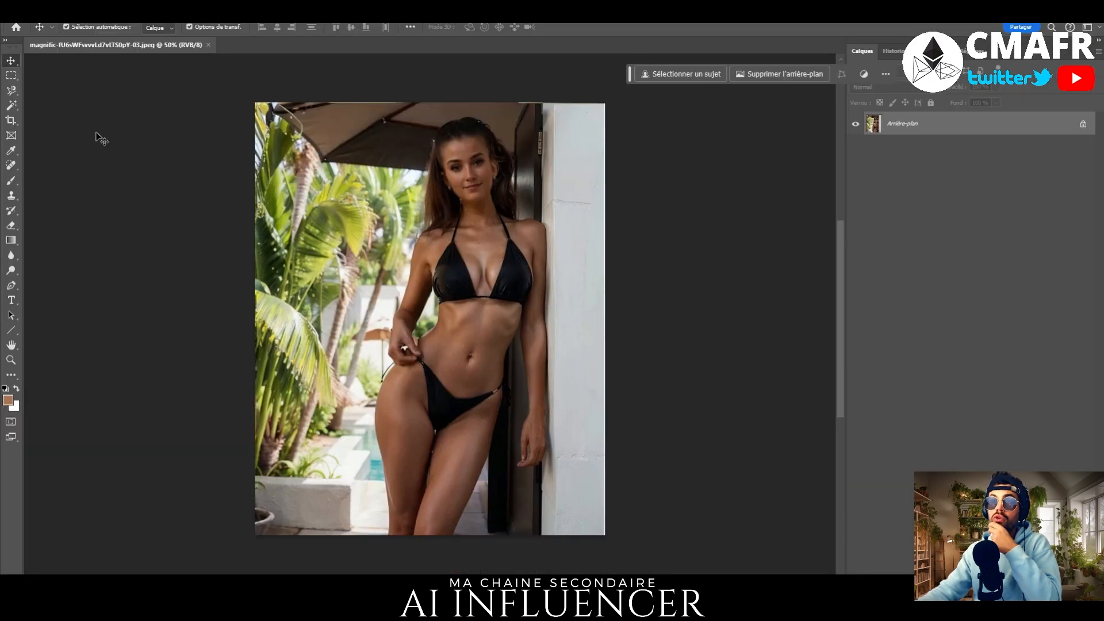
Open 01.png and place it as a layer in the upscaled image's document, against the canvas's lower-left corner.
left_click(15, 12)
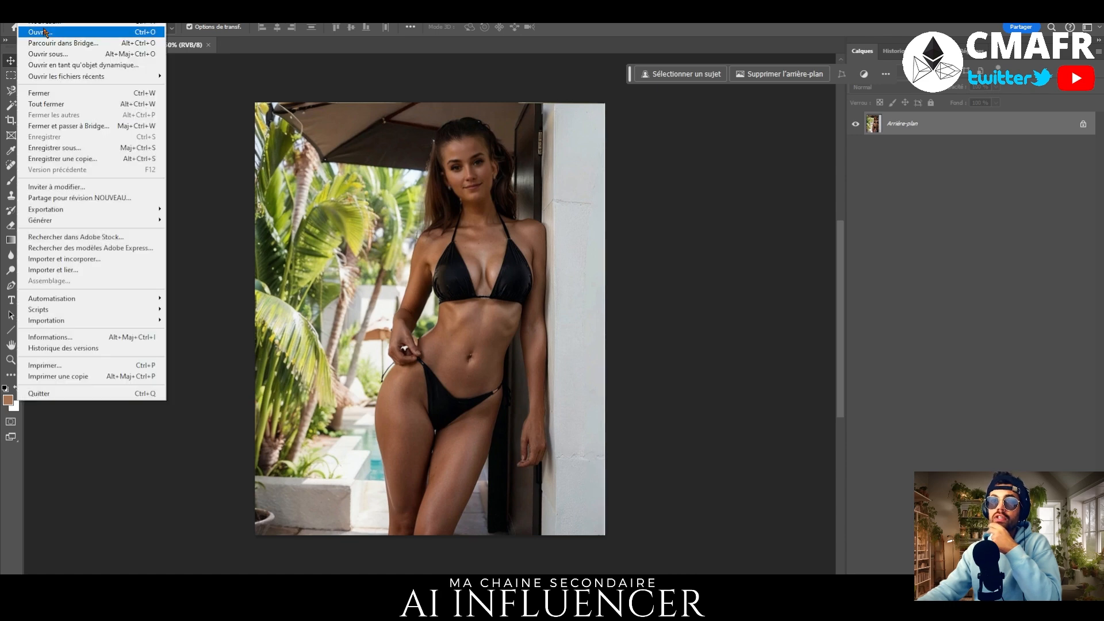
left_click(35, 40)
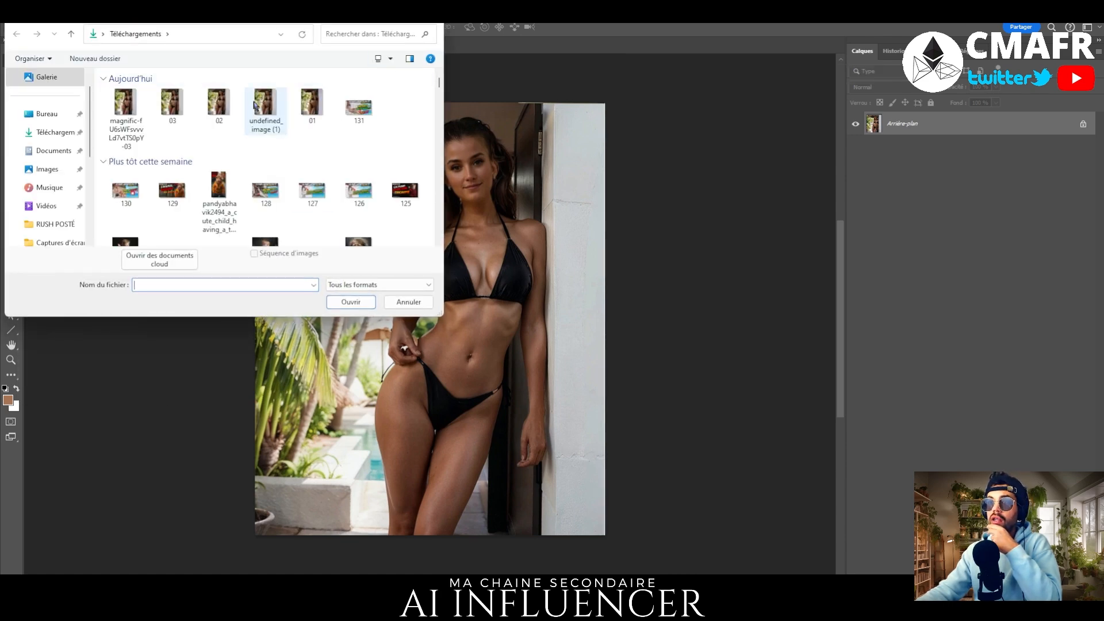
left_click(313, 105)
left_click(348, 302)
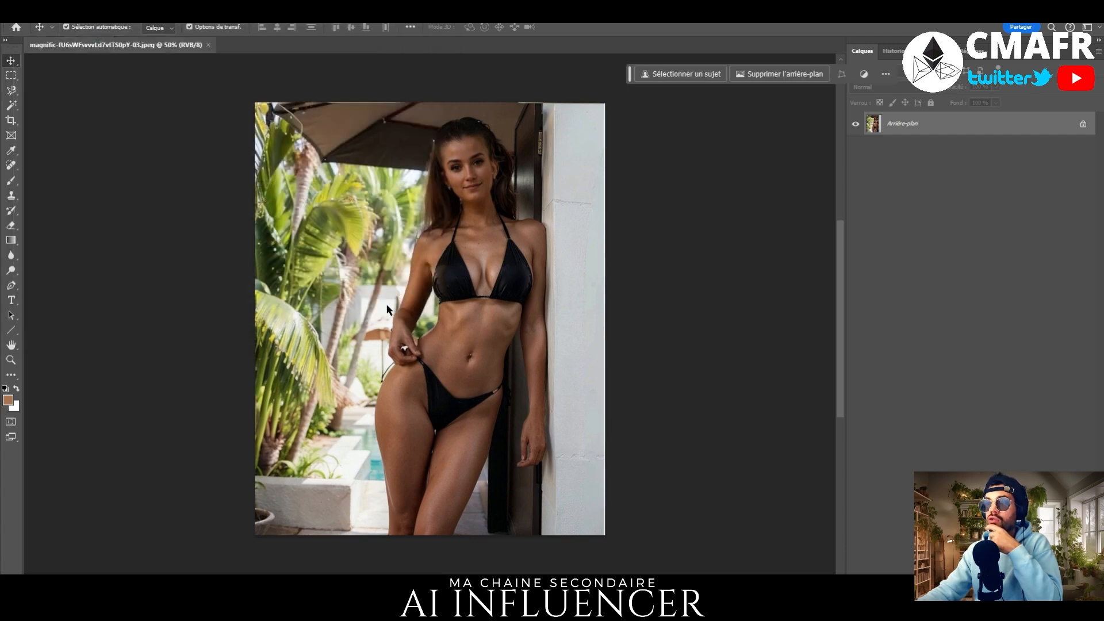
left_click_drag(405, 201, 418, 416)
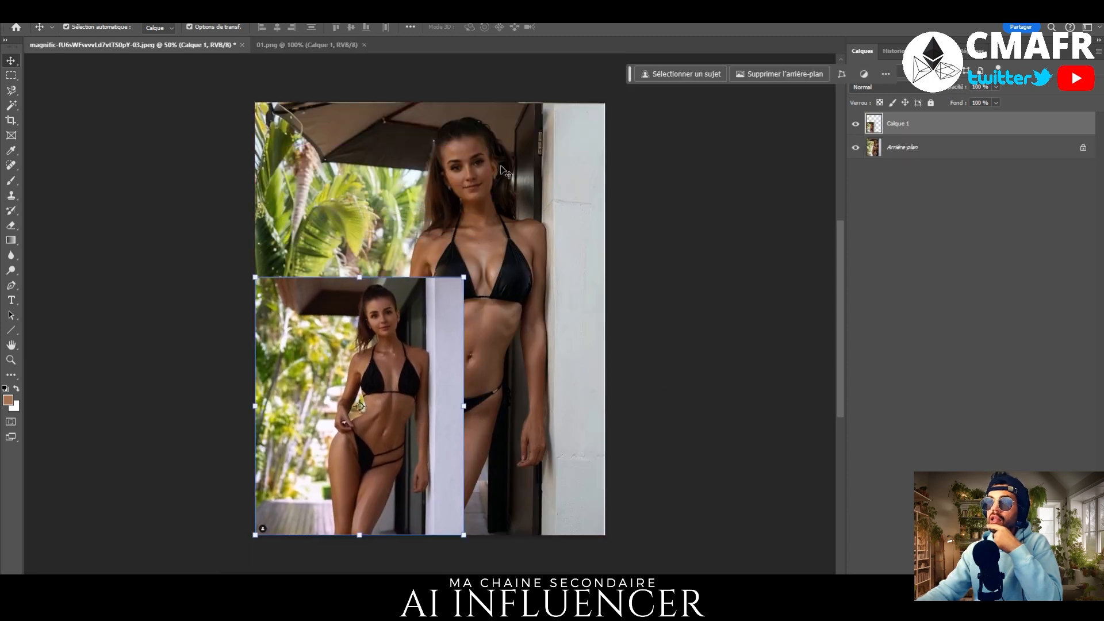
Scale the placed original photo layer to about 167% so that it fills the whole canvas.
left_click_drag(360, 279, 359, 280)
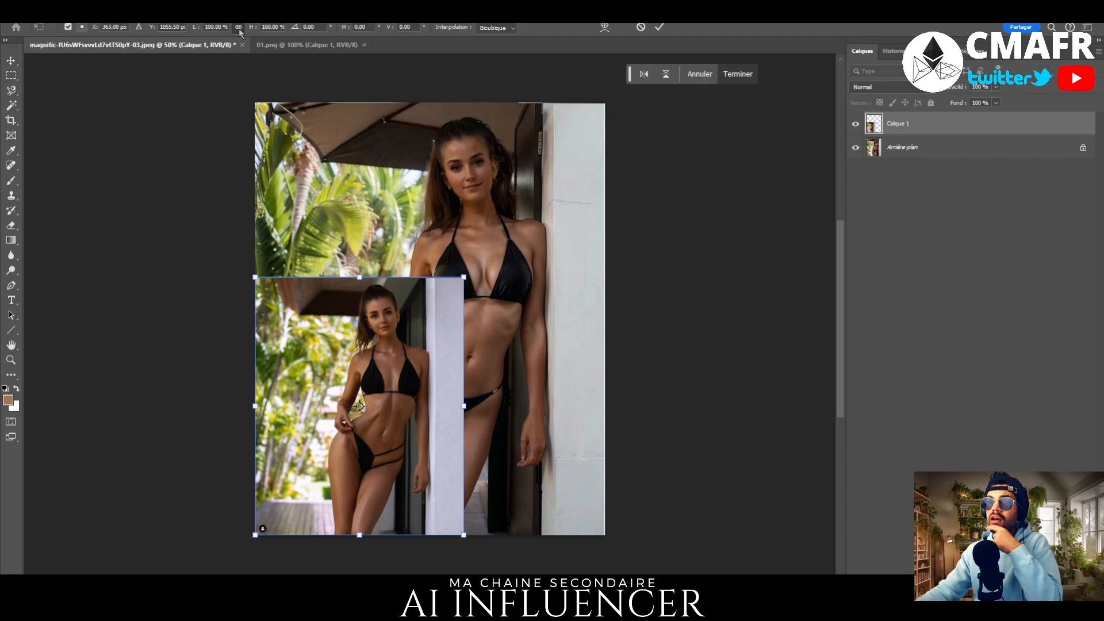
left_click_drag(462, 279, 636, 109)
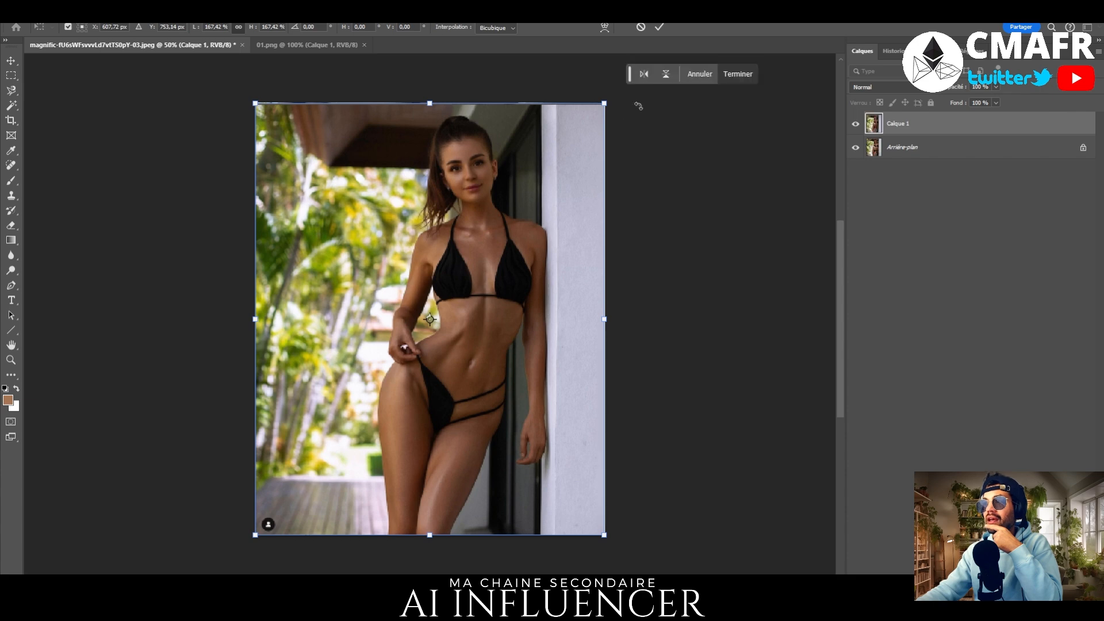
key("Return")
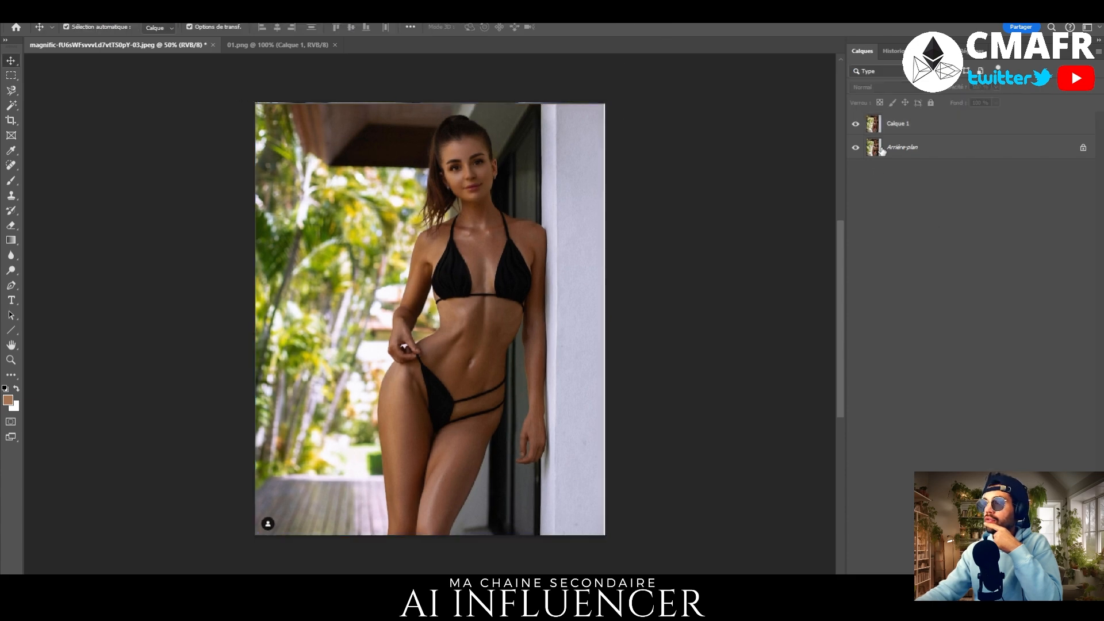
Toggle the visibility of Calque 1 repeatedly to compare the original photo with the upscaled image beneath it.
left_click(856, 124)
left_click(856, 124)
left_click(856, 124)
left_click(855, 124)
left_click(856, 124)
left_click(856, 124)
left_click(855, 124)
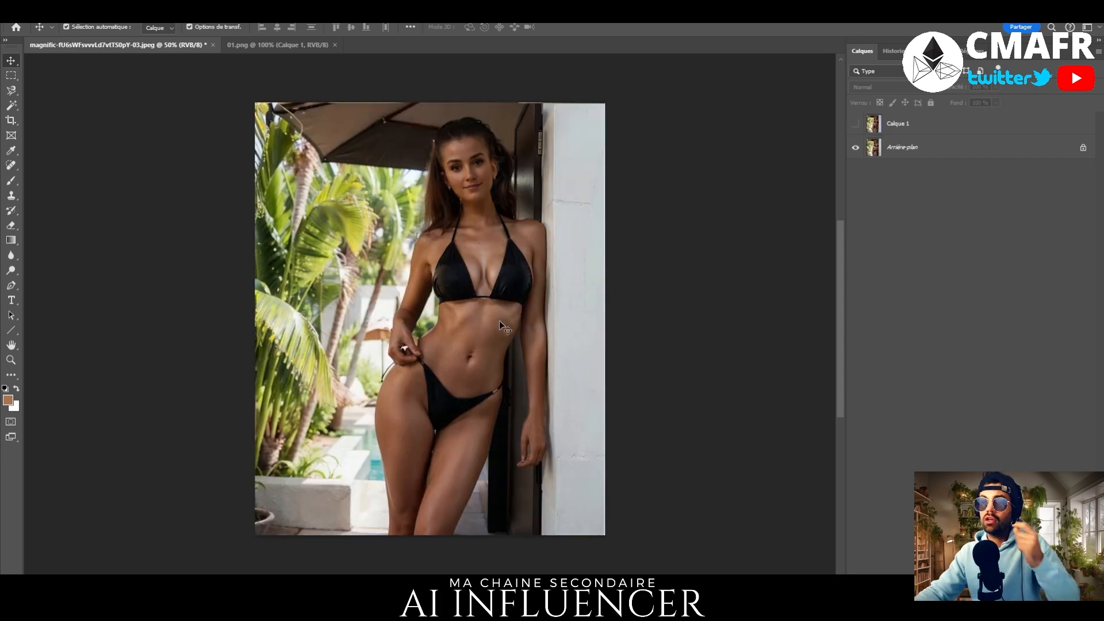
left_click(855, 124)
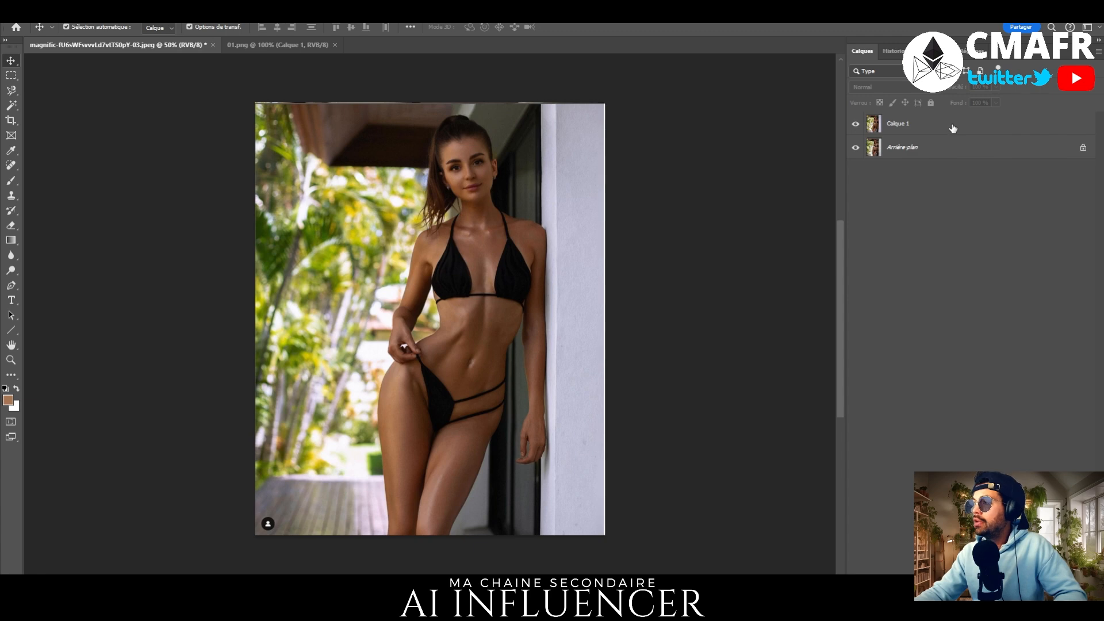
Set the opacity of Calque 1 to 42% and stretch the layer slightly upward from its upper edge.
double_click(953, 126)
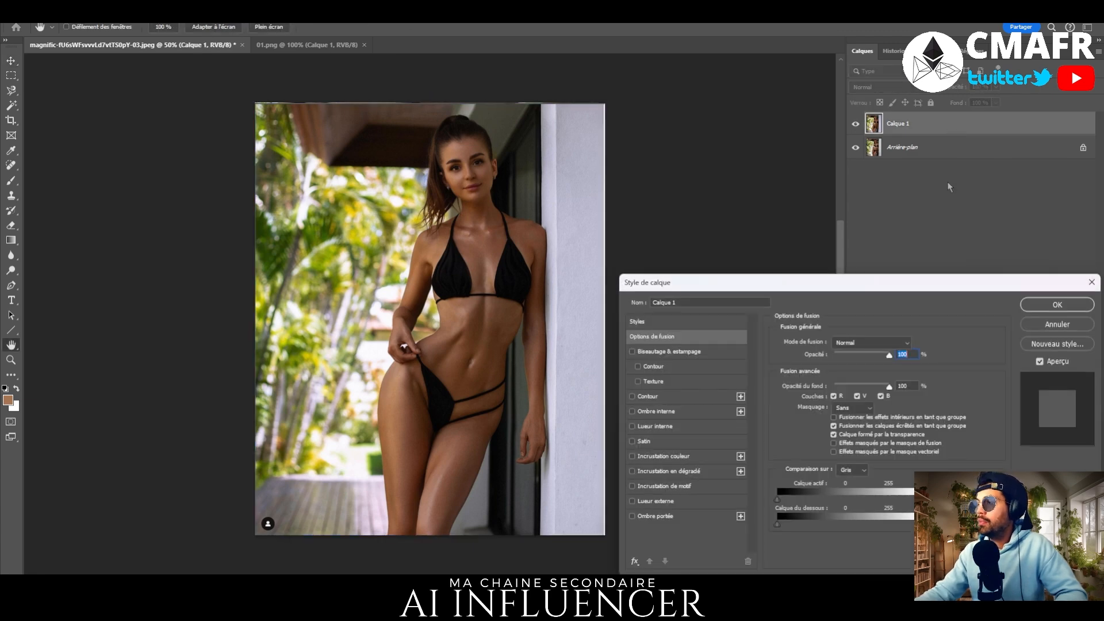
left_click_drag(889, 355, 857, 366)
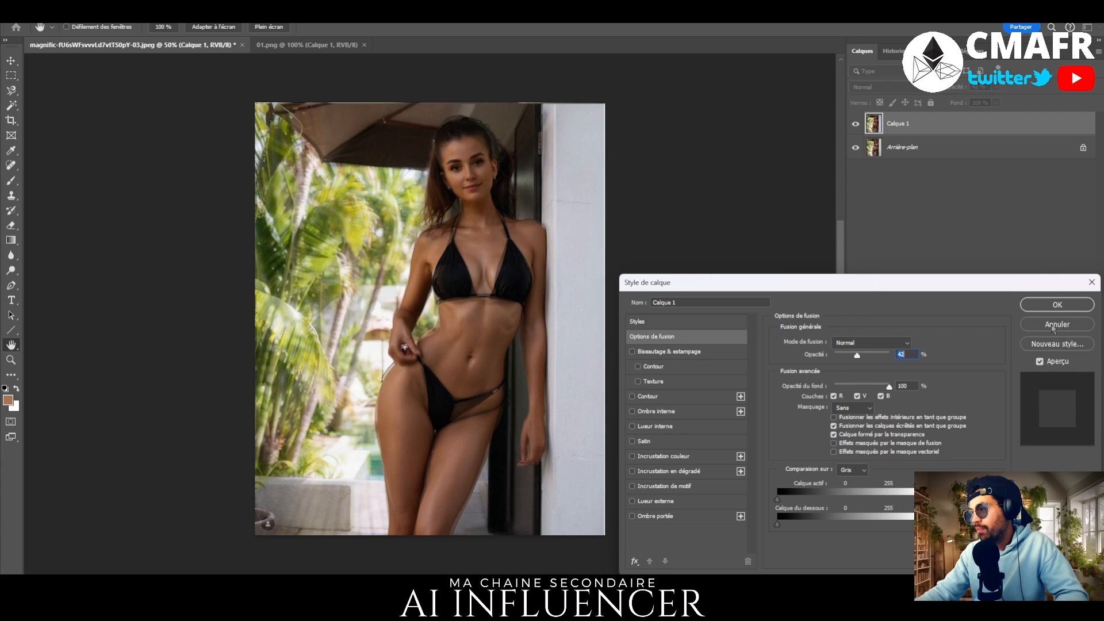
left_click(1057, 305)
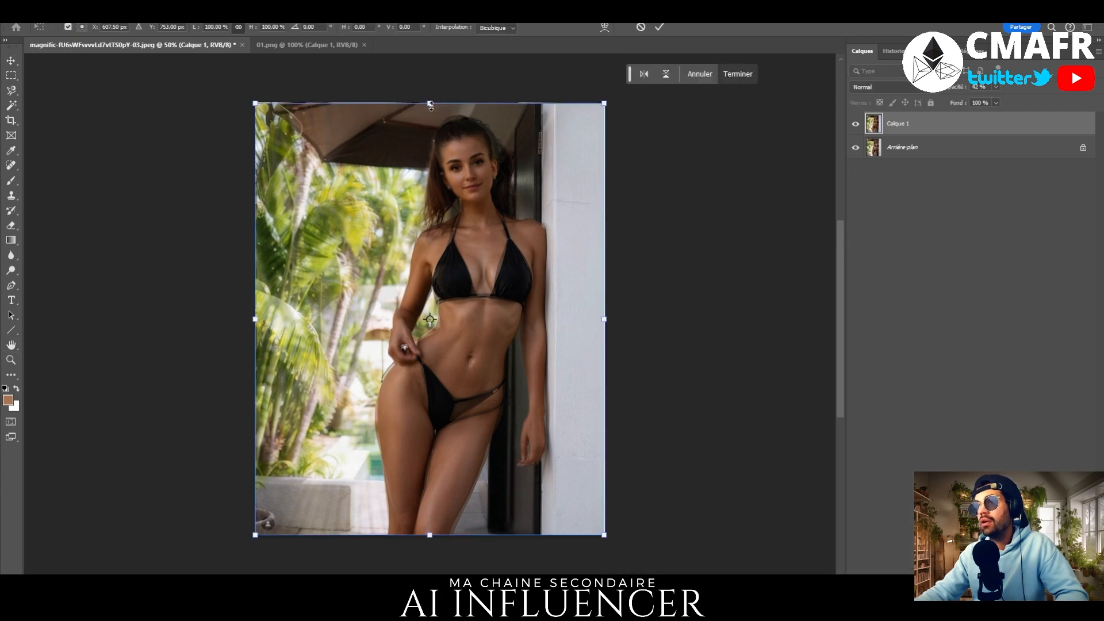
mouse_move(430, 104)
left_mouse_down()
mouse_move(434, 127)
mouse_move(483, 98)
mouse_move(475, 108)
mouse_move(429, 96)
left_mouse_up()
key("Return")
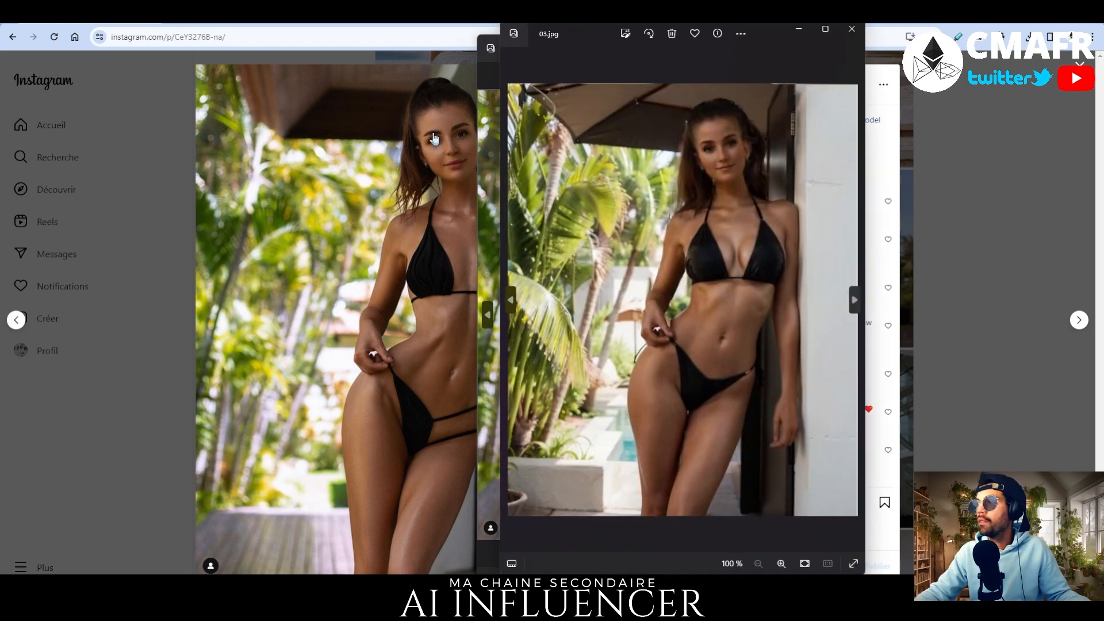
Close the undefined_image viewer and compare 03.jpg side by side with the original Instagram photo, examining the face up close.
left_click(486, 81)
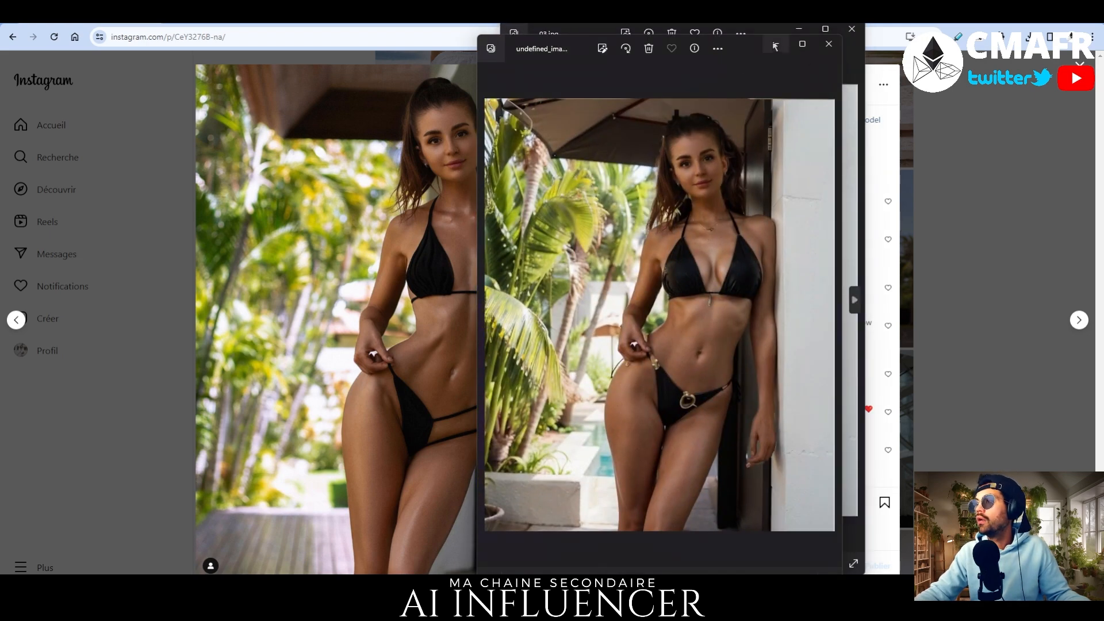
left_click(828, 45)
left_click_drag(600, 30, 648, 78)
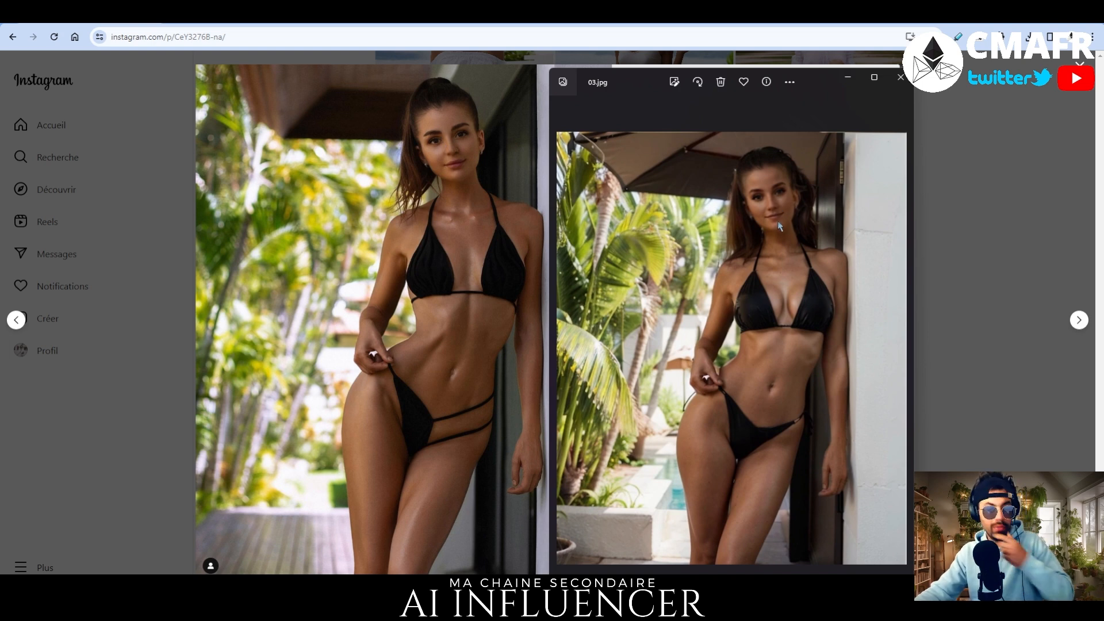
scroll(782, 227, "up", 3)
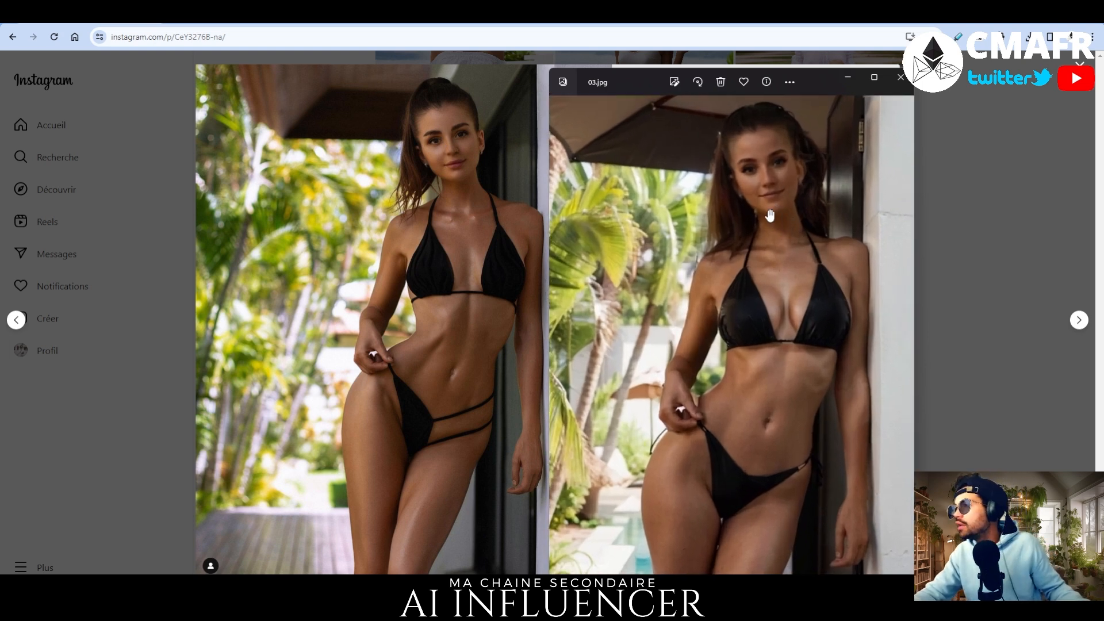
scroll(769, 215, "up", 1)
scroll(769, 214, "down", 4)
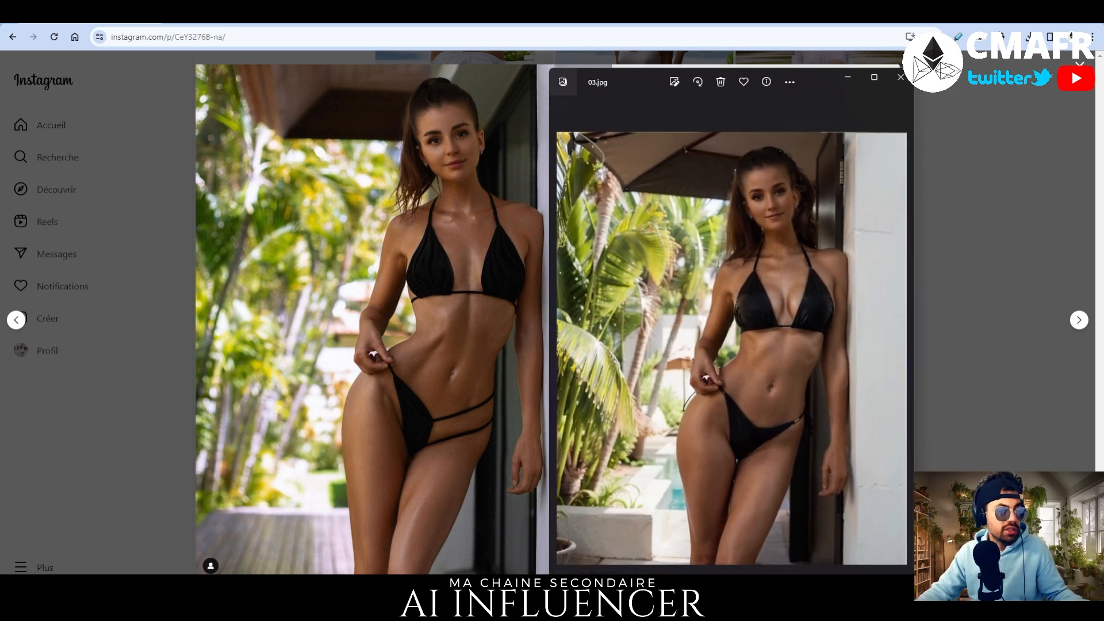
Compare the upscaled Magnific image's face with 03.jpg side by side and close 03.jpg.
key("alt+Tab")
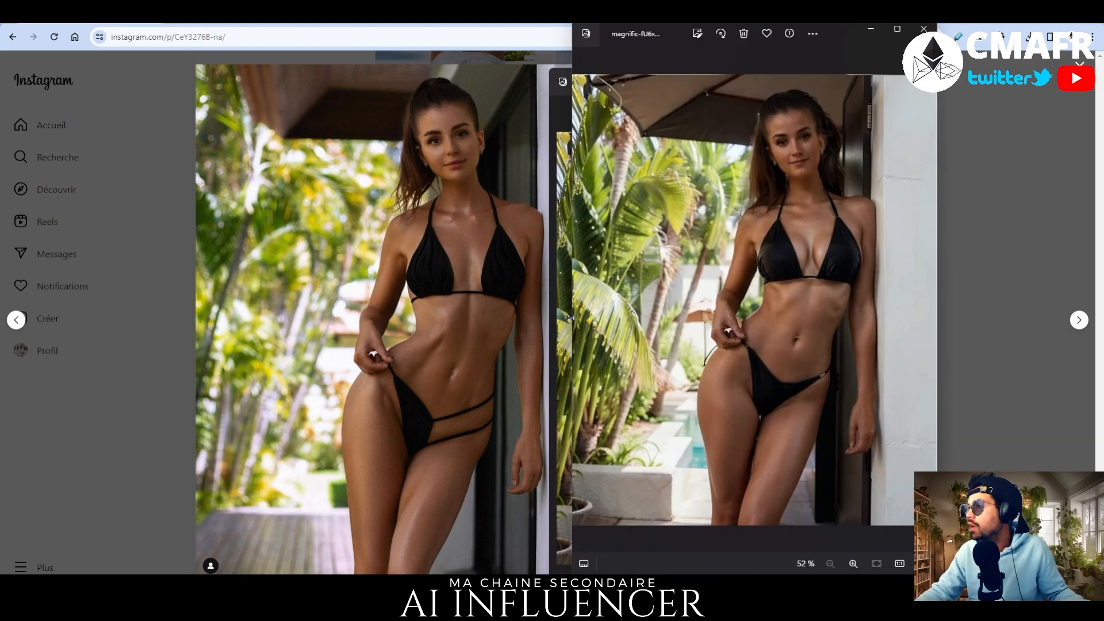
left_click_drag(844, 32, 639, 87)
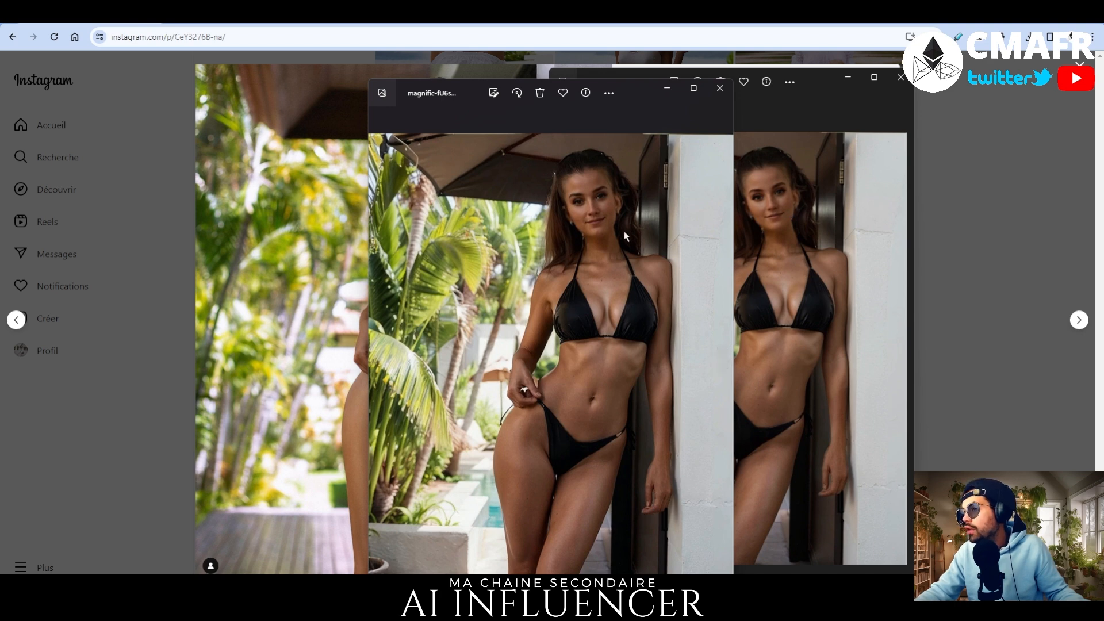
scroll(578, 238, "up", 2)
scroll(578, 234, "down", 1)
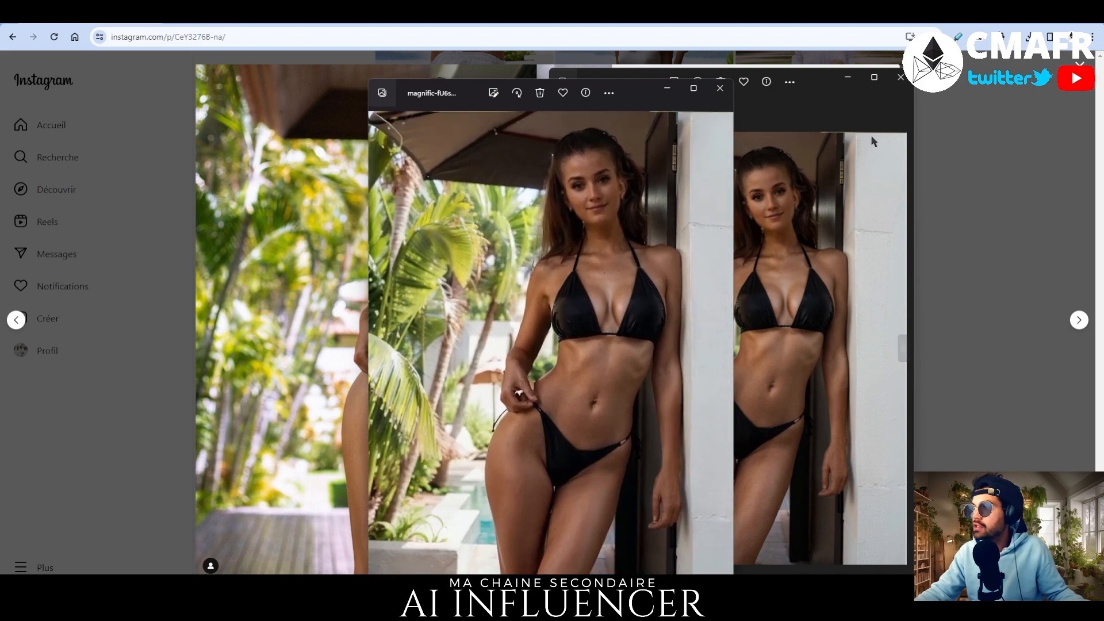
left_click(864, 140)
left_click(901, 77)
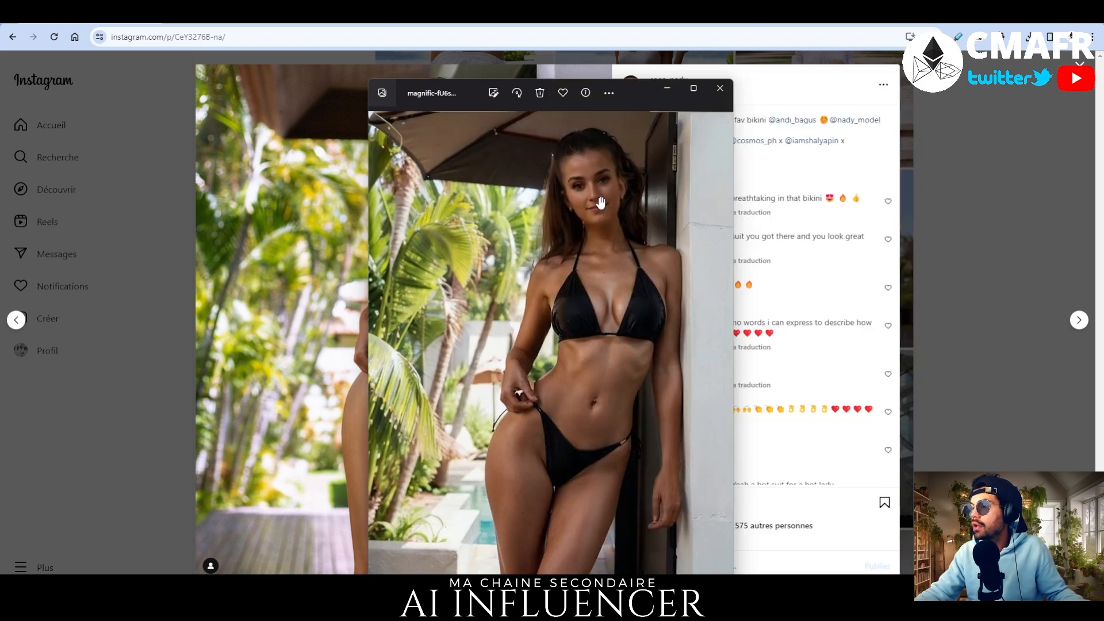
Place the upscaled Magnific image beside the original Instagram photo and examine its hanging hand and overall figure.
left_click_drag(623, 91, 830, 93)
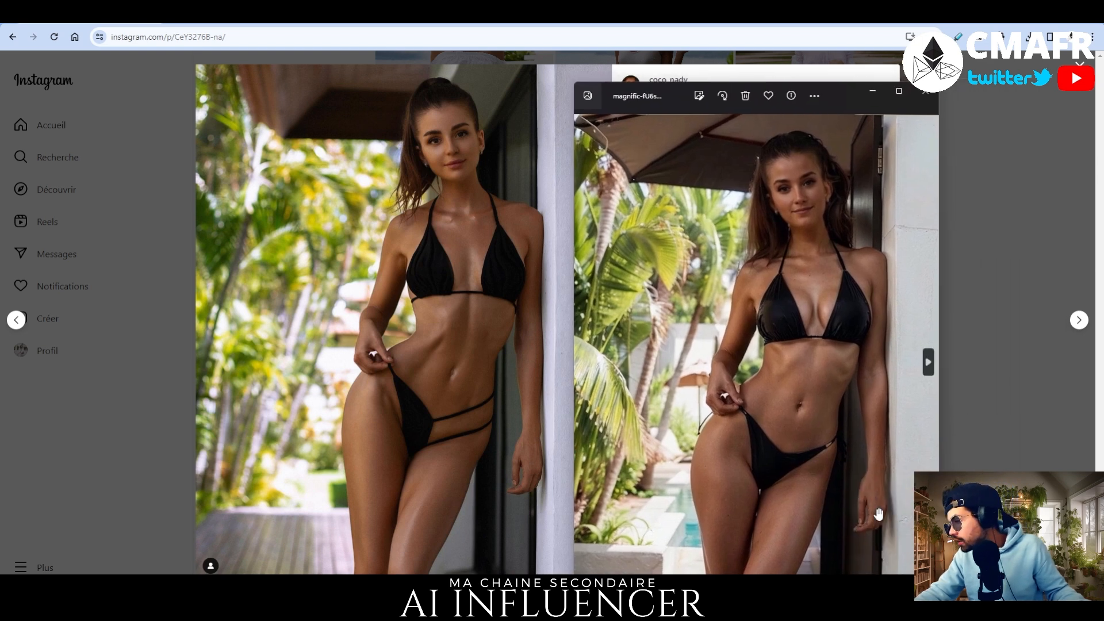
scroll(872, 517, "up", 3)
left_click_drag(872, 521, 796, 473)
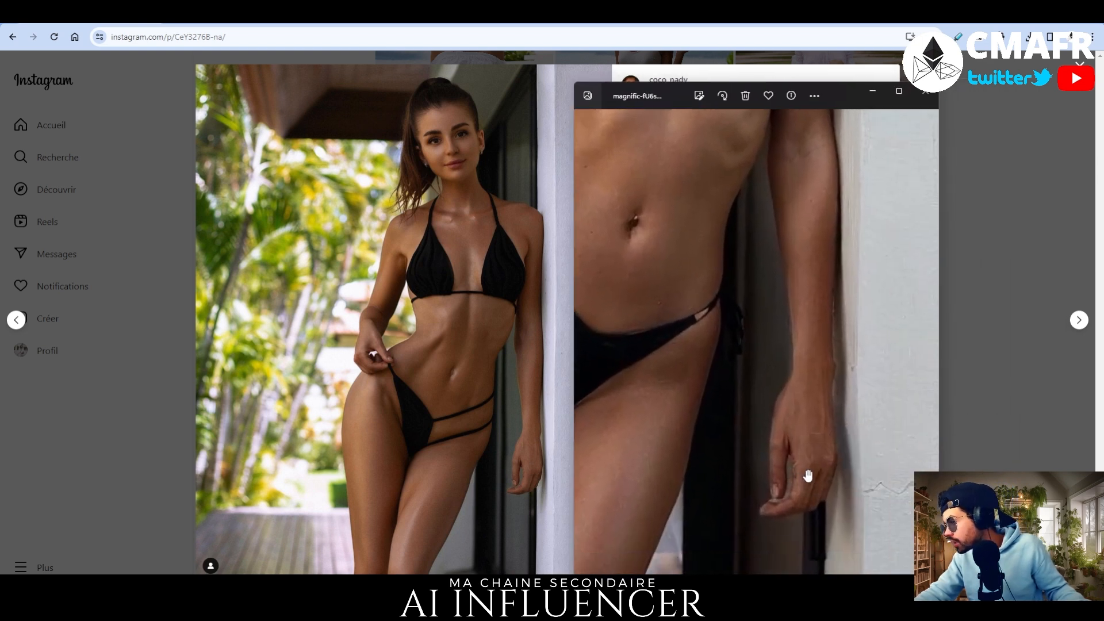
scroll(801, 454, "down", 3)
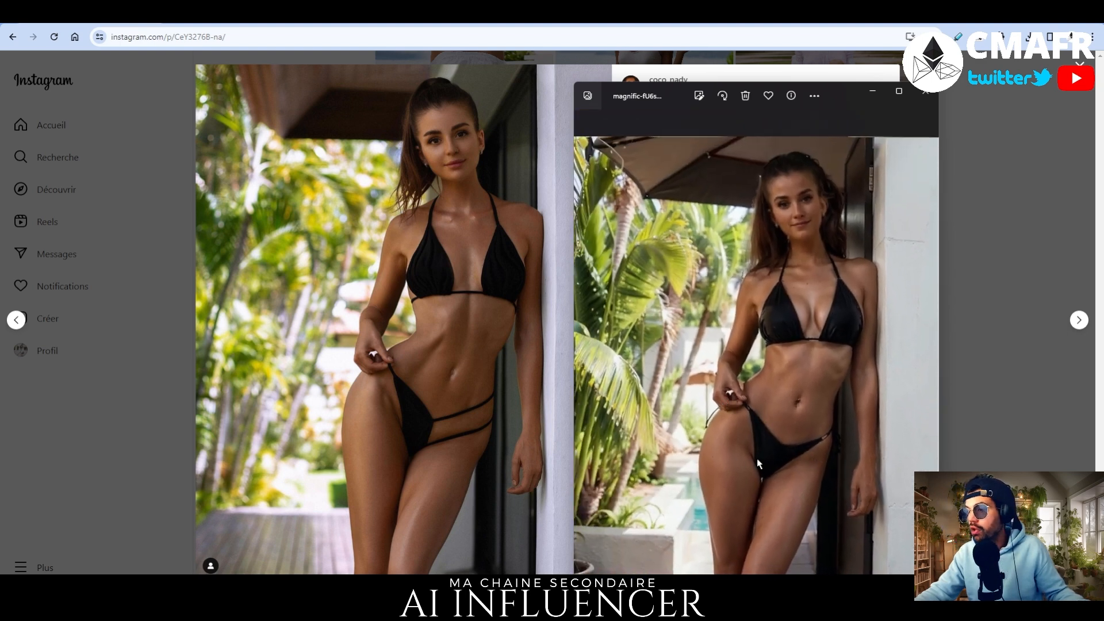
scroll(758, 463, "up", 1)
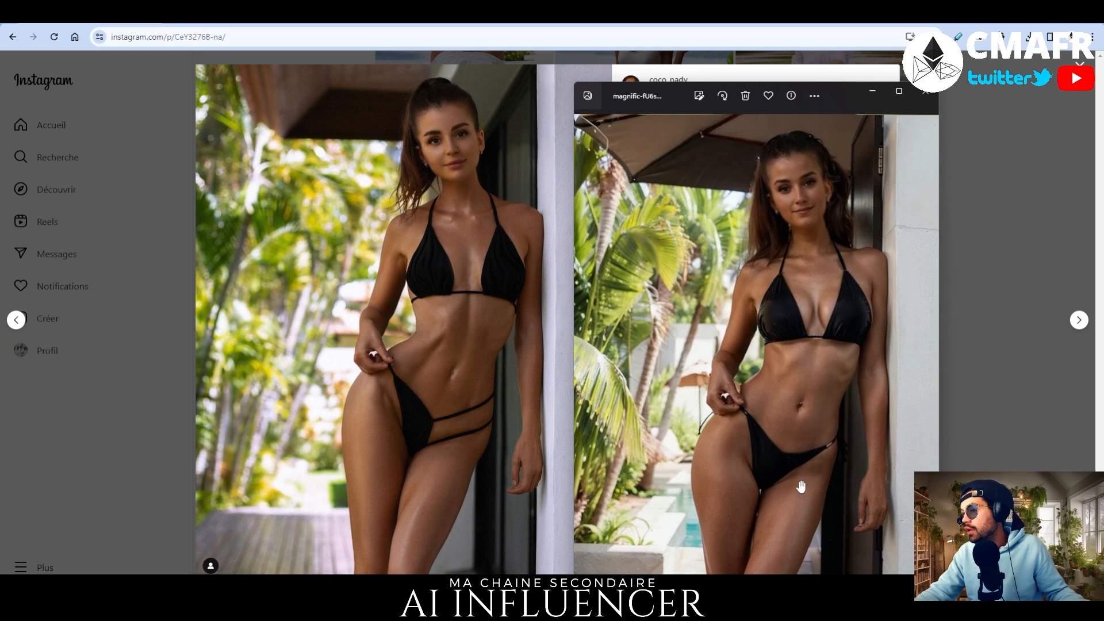
scroll(871, 528, "up", 1)
scroll(872, 527, "down", 1)
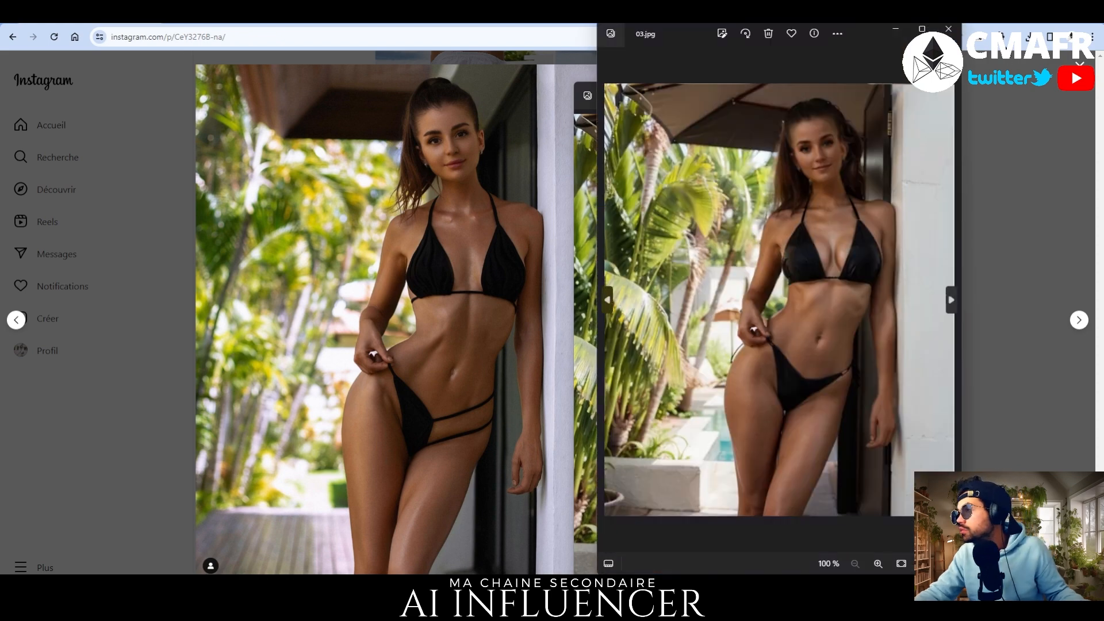
Compare 03.jpg with the upscaled image again, check the upscale against the Instagram photo, and close both viewers.
left_click_drag(878, 43, 655, 83)
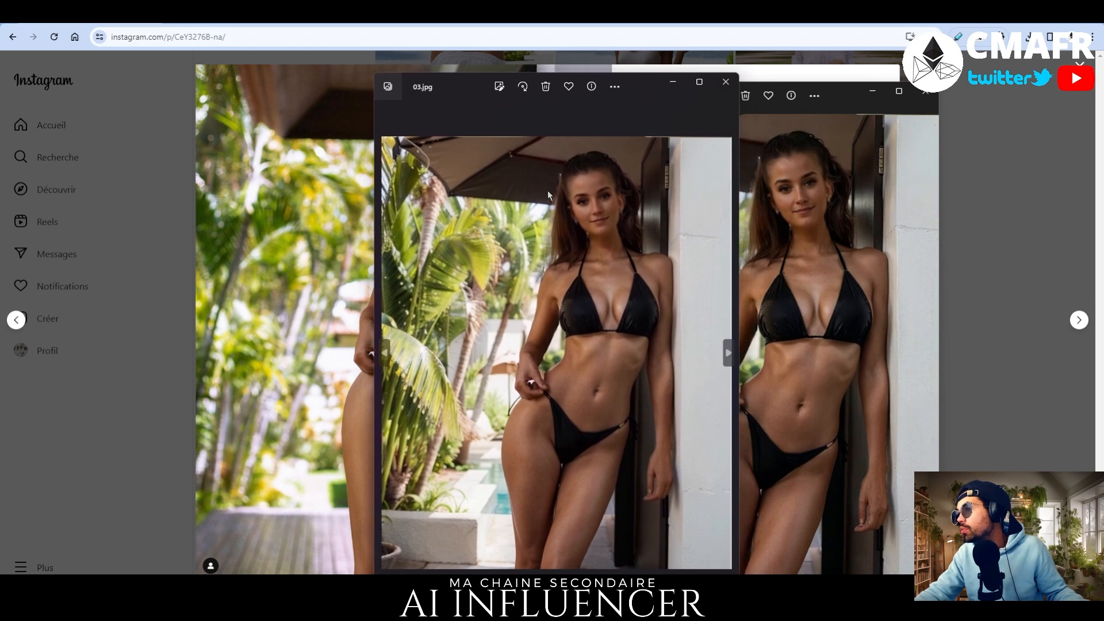
left_click(725, 82)
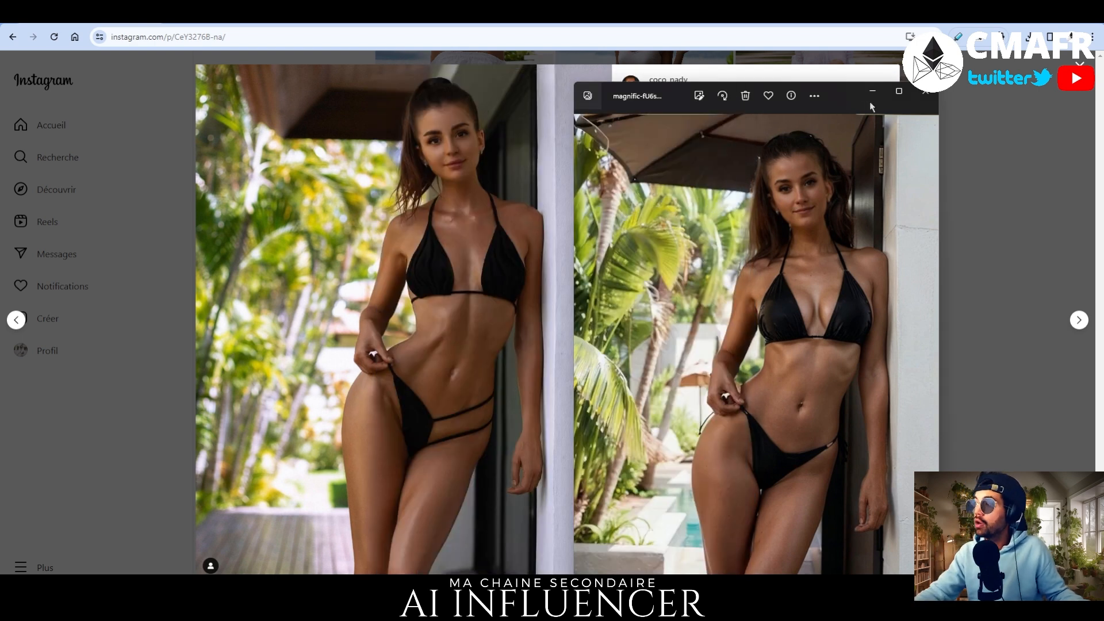
left_click_drag(830, 95, 815, 77)
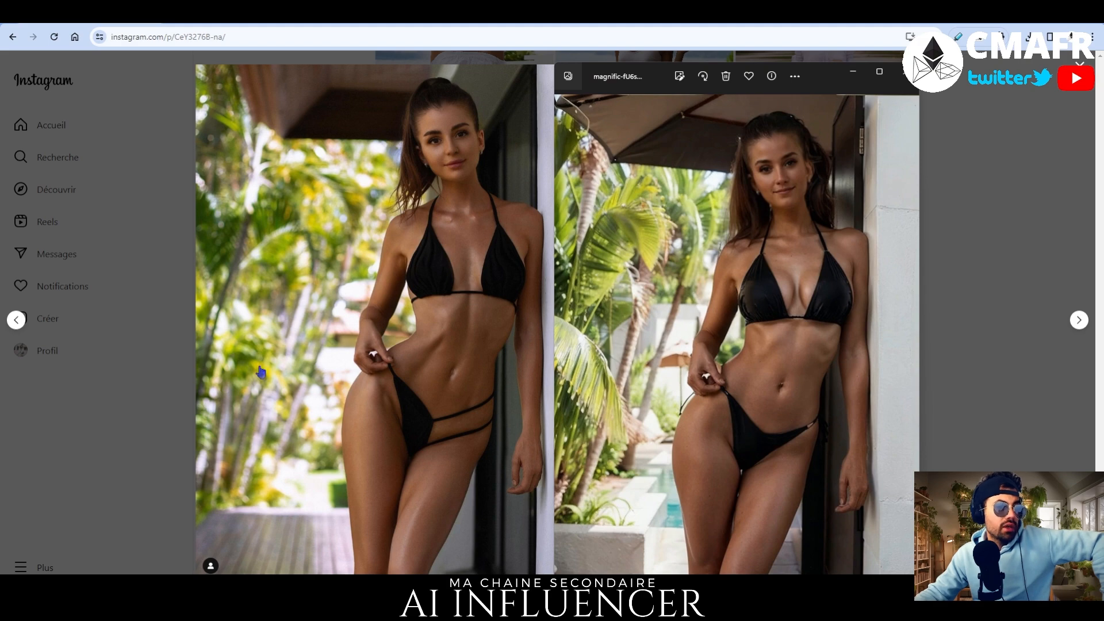
left_click(906, 72)
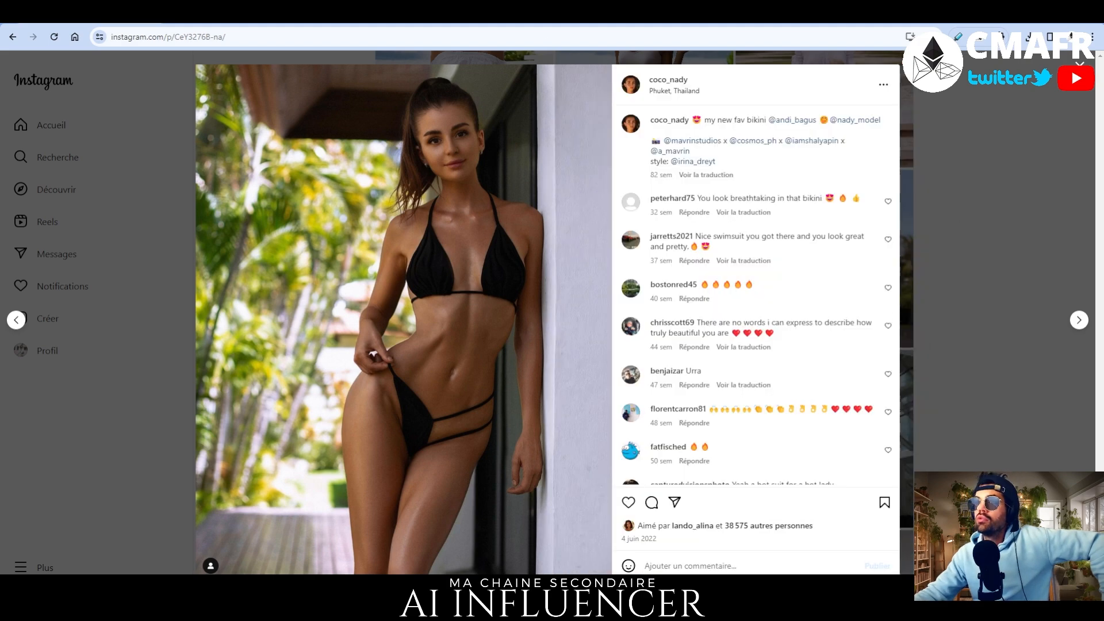
Open Instagram in a new browser tab and start a new post from the AI influencer's profile.
left_click(445, 19)
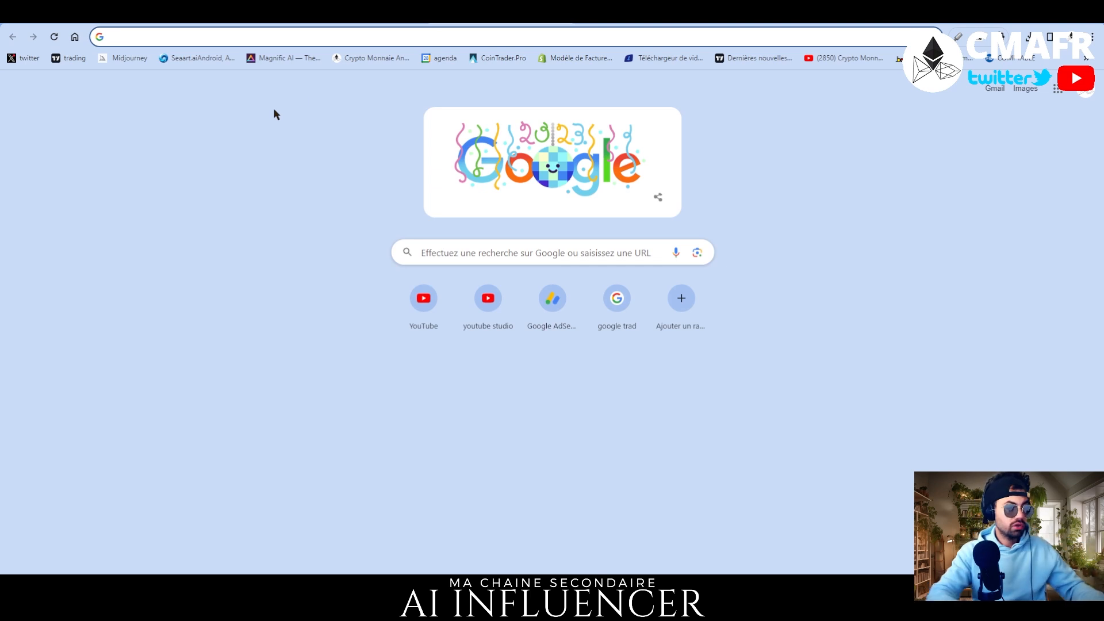
type("ins")
key("Return")
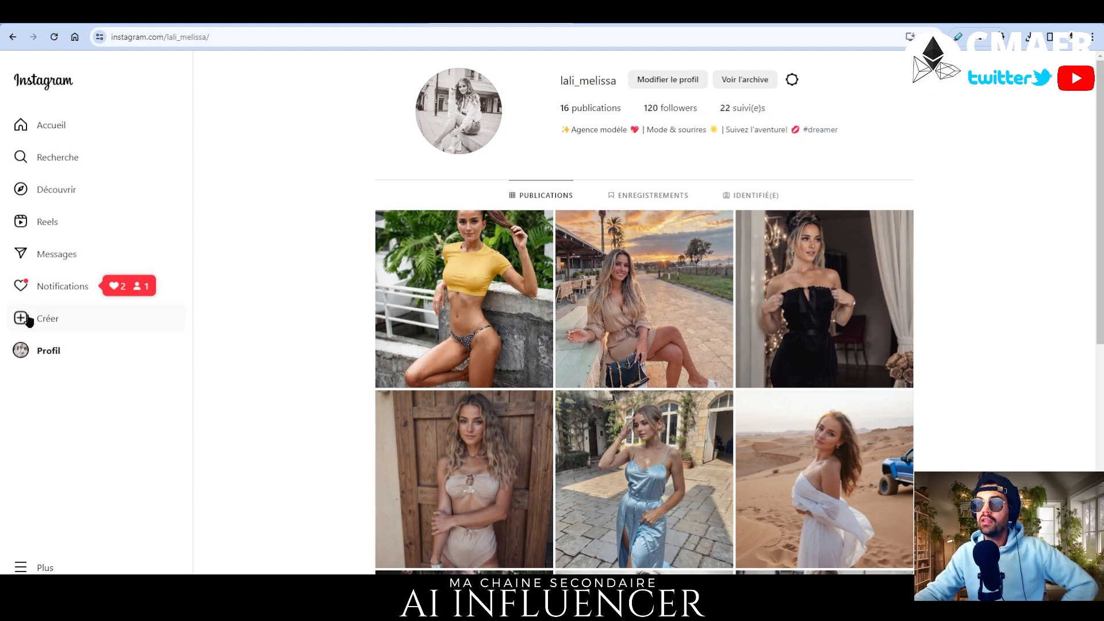
left_click(48, 318)
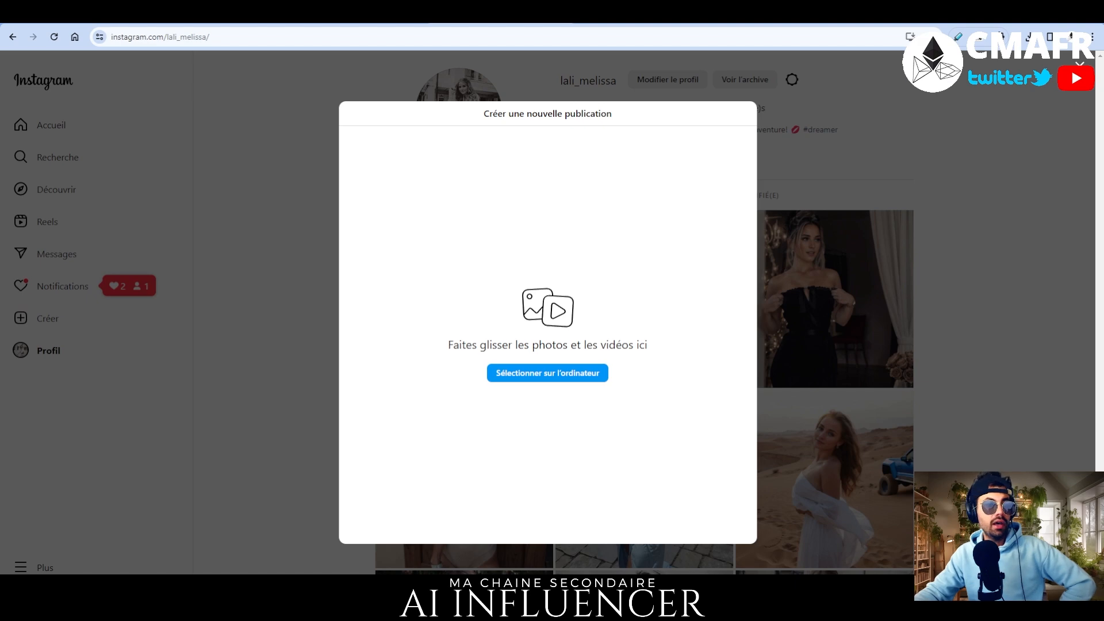
Add the upscaled image to the new post, set its crop to Original, and continue to the filters.
left_click_drag(362, 520, 529, 372)
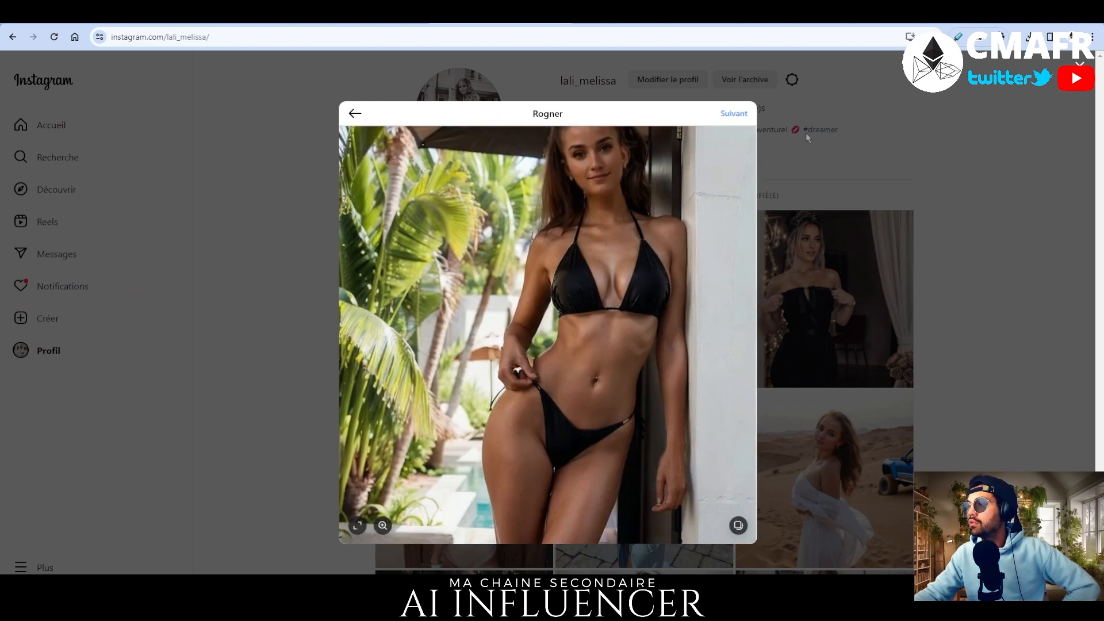
left_click(358, 525)
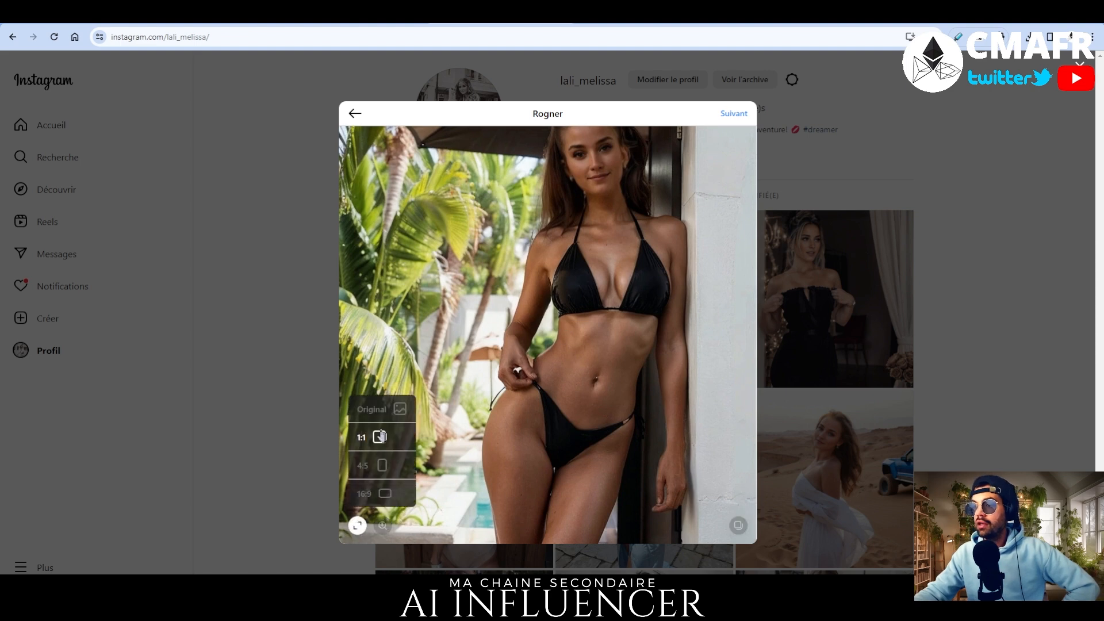
left_click(384, 410)
left_click(733, 113)
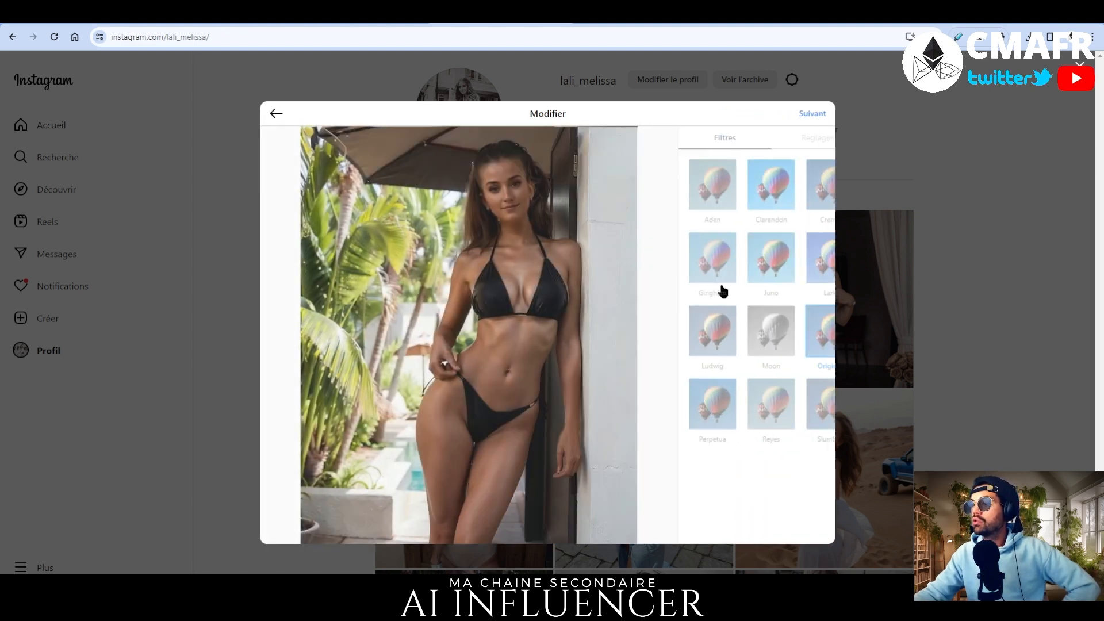